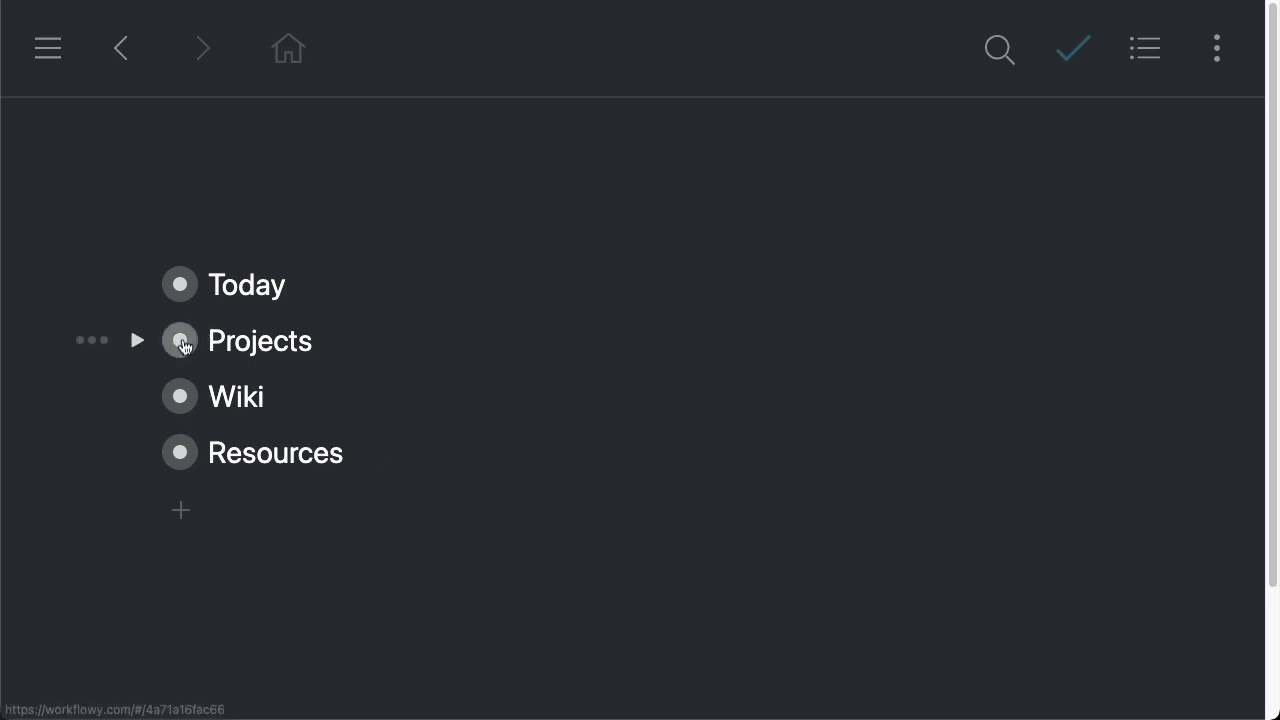
Zoom into Projects and expand Journal and July to reveal the Jul 1–3, 2021 entries
left_click(180, 340)
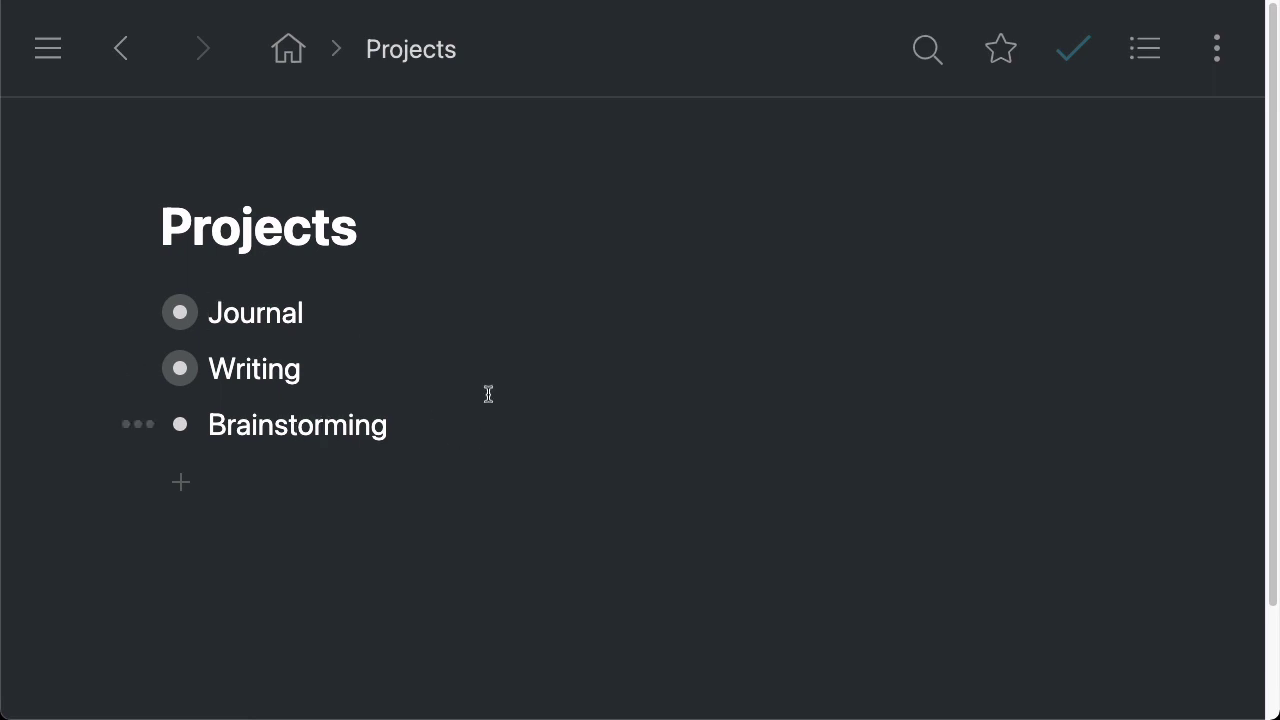
left_click(557, 312)
left_click(140, 312)
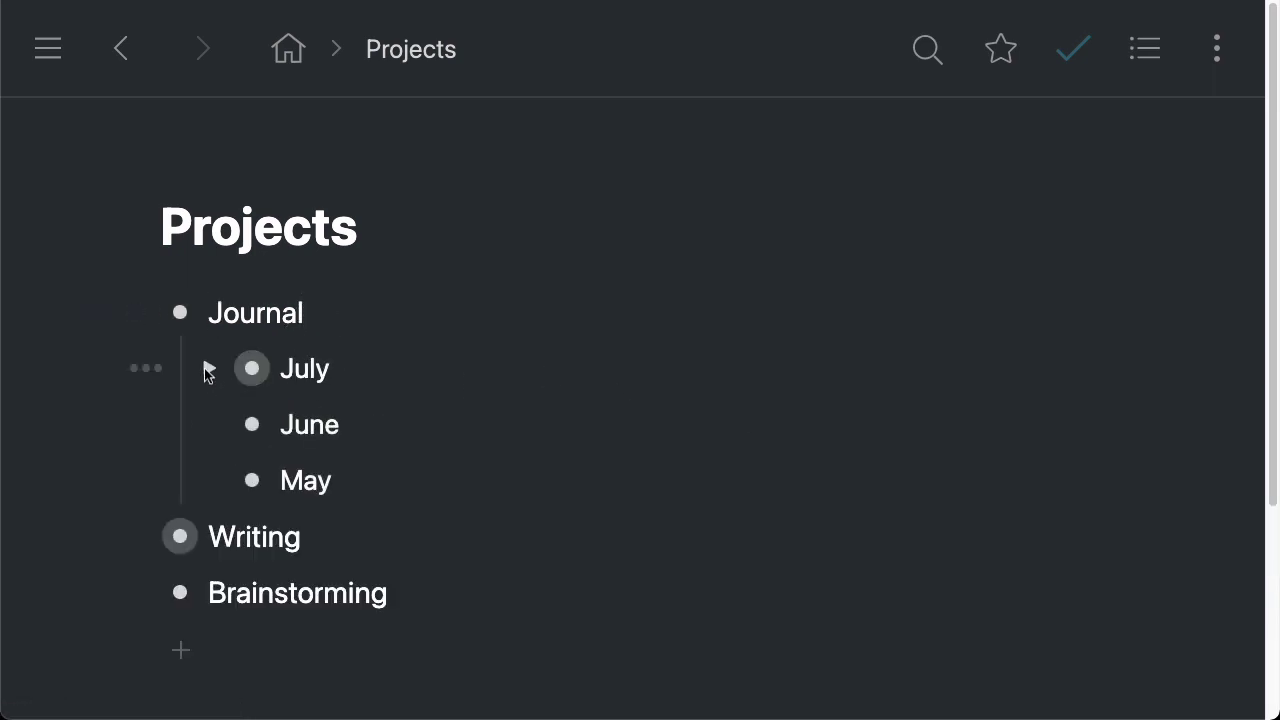
left_click(208, 370)
left_click_drag(590, 421, 648, 544)
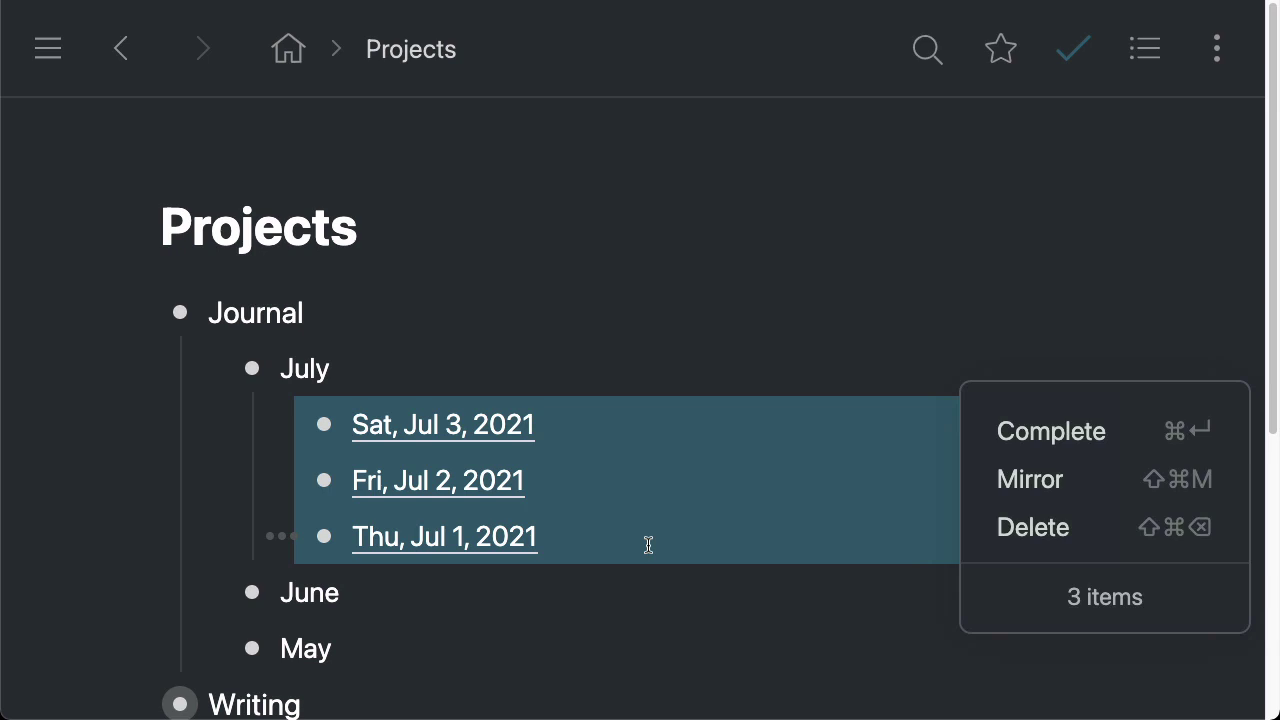
left_click(583, 465)
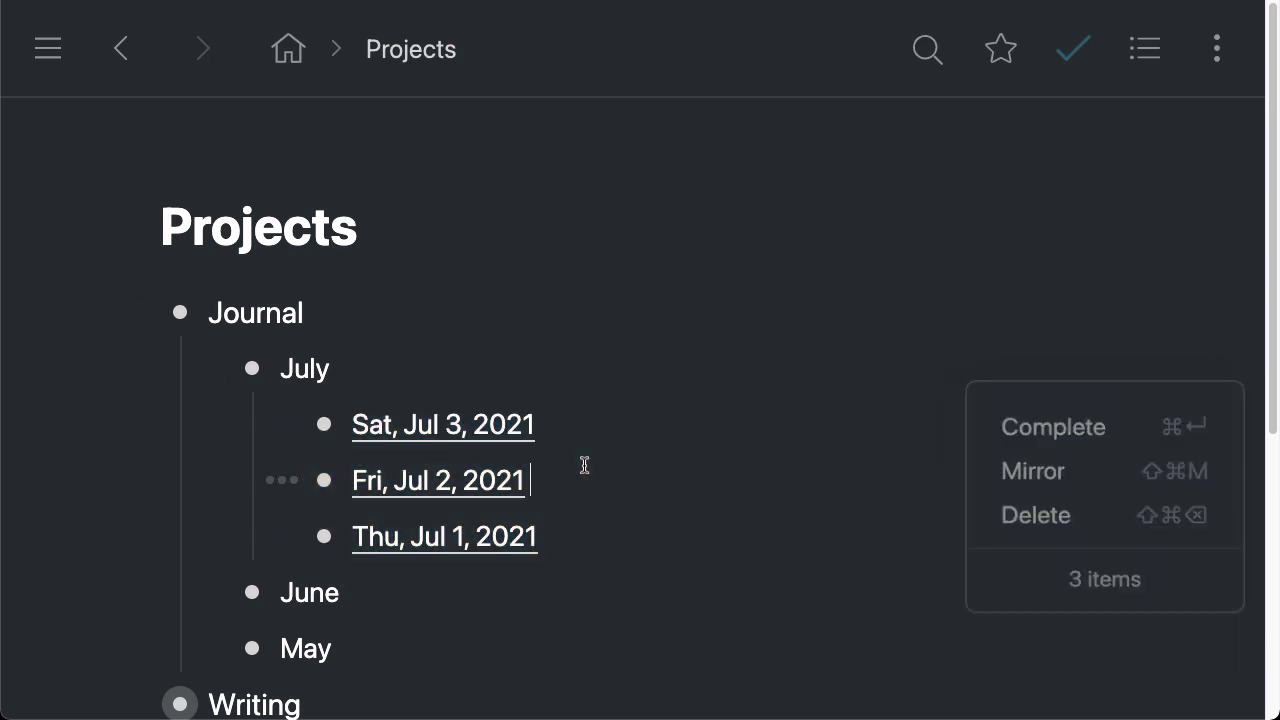
left_click(593, 430)
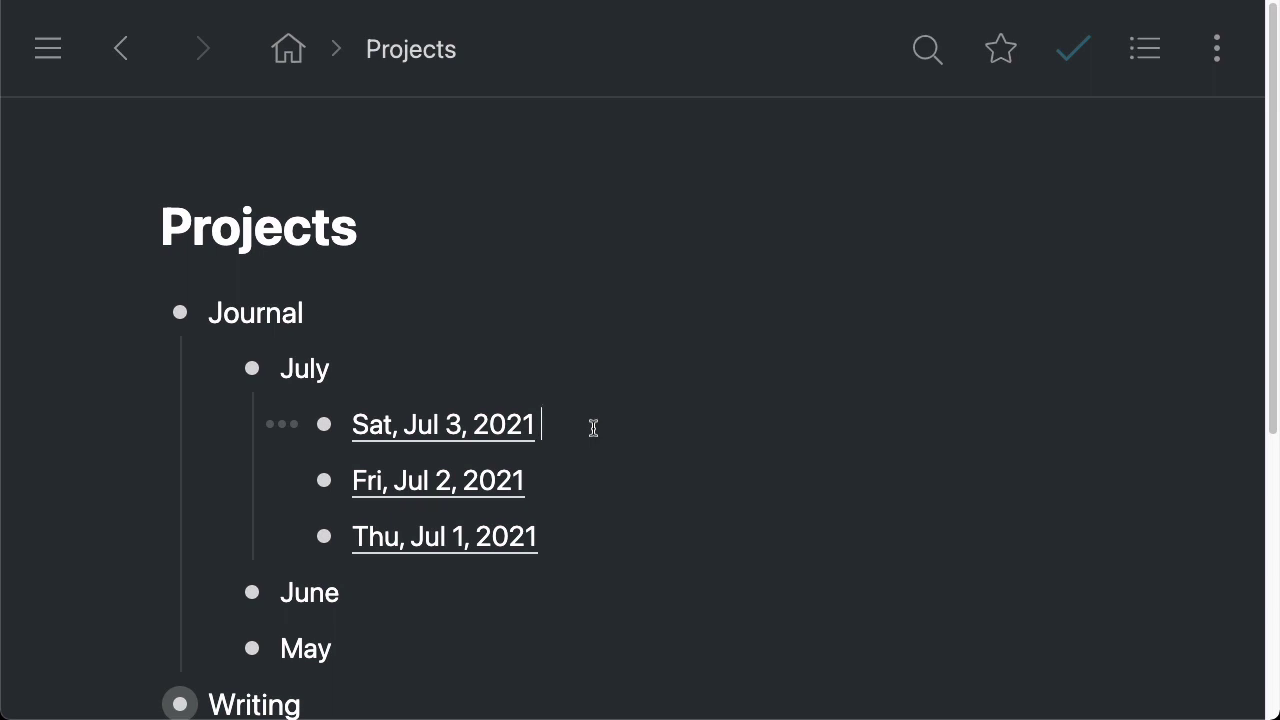
Insert a new entry above Sat, Jul 3, 2021, turning 'today' into Wed, Jul 21, 2021
key("Home")
key("Return")
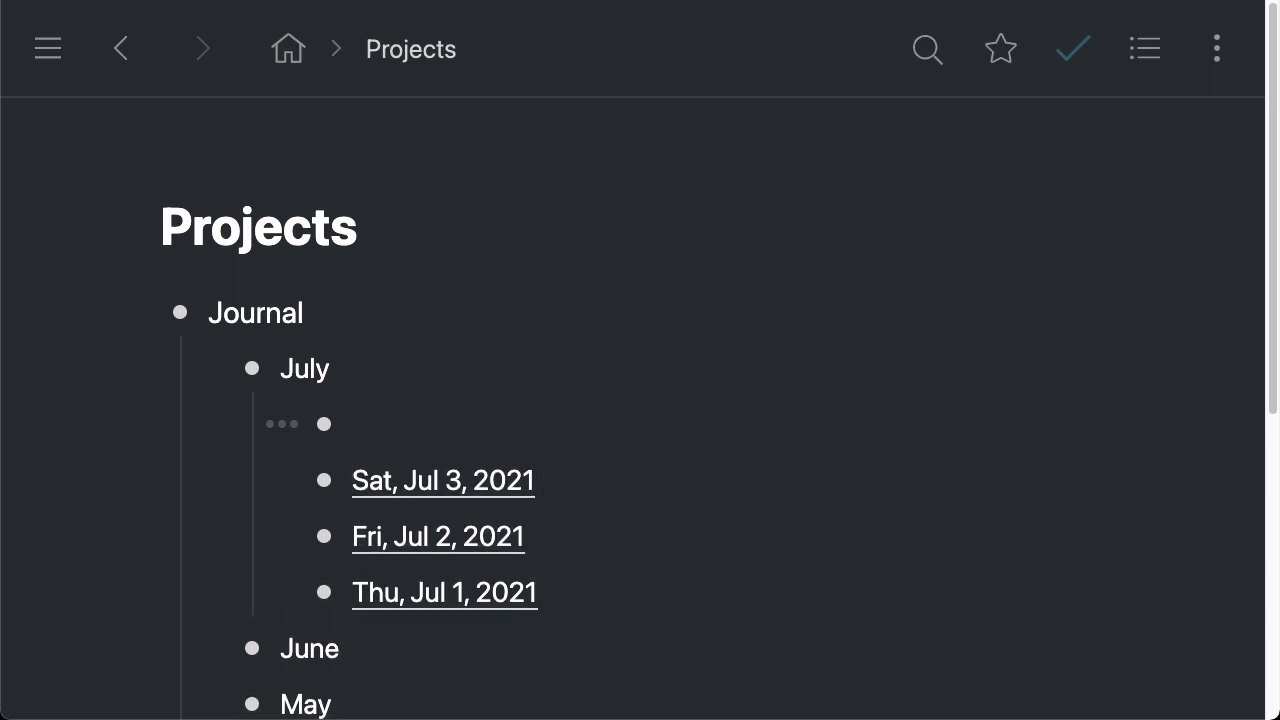
type("today")
key("Tab")
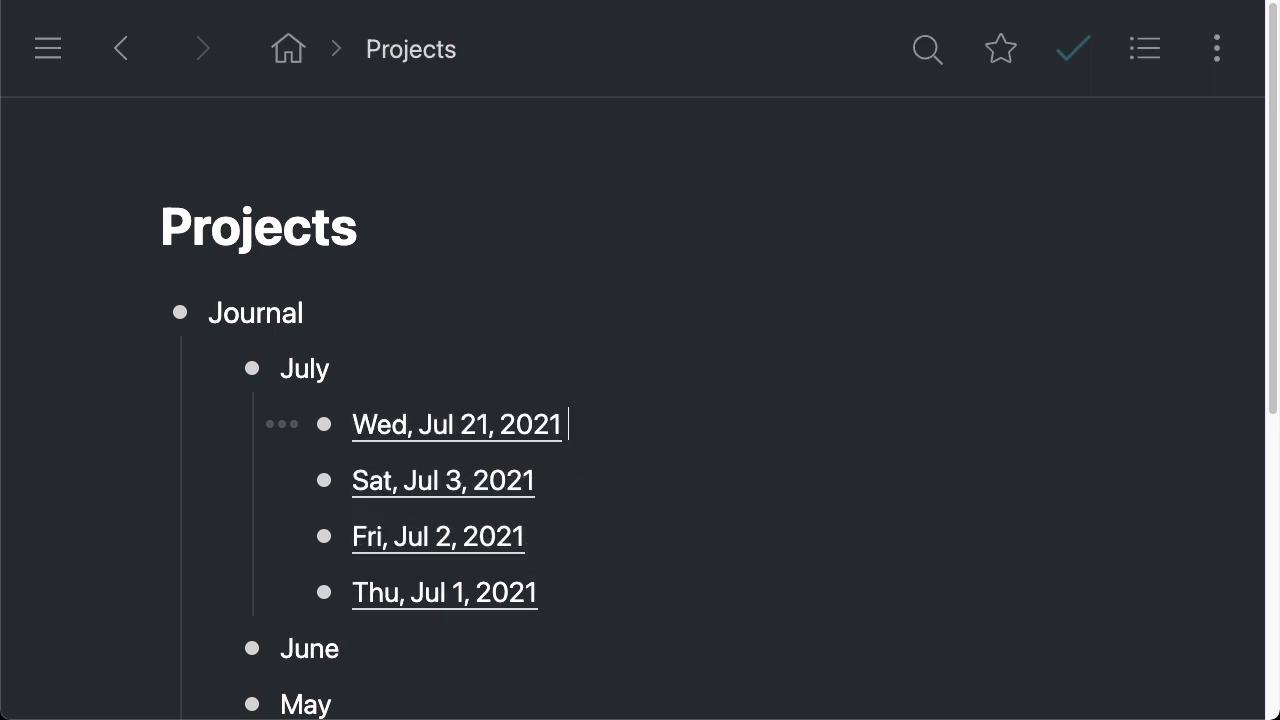
Nest a child reading 'Some notes' under Wed, Jul 21, 2021 and collapse the entry
key("Return")
key("Tab")
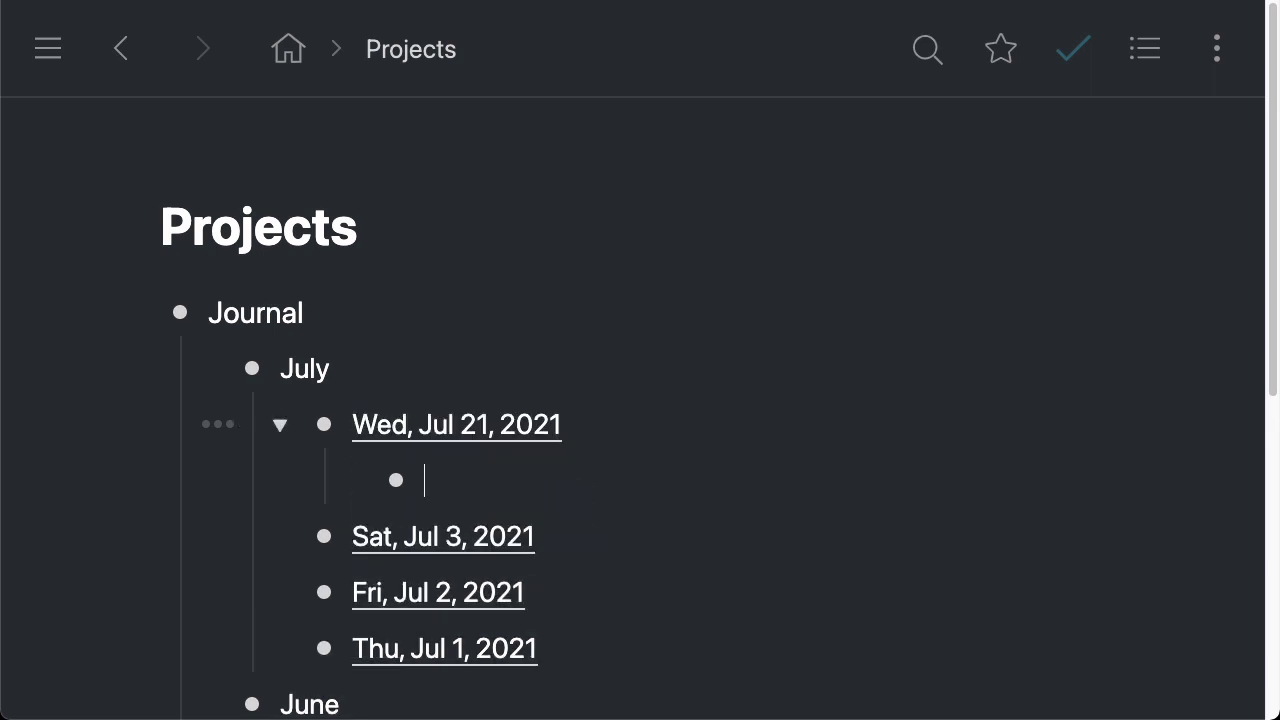
type("Some thin")
key("BackSpace")
key("BackSpace")
key("BackSpace")
key("BackSpace")
type("notes")
left_click(280, 428)
left_click(604, 417)
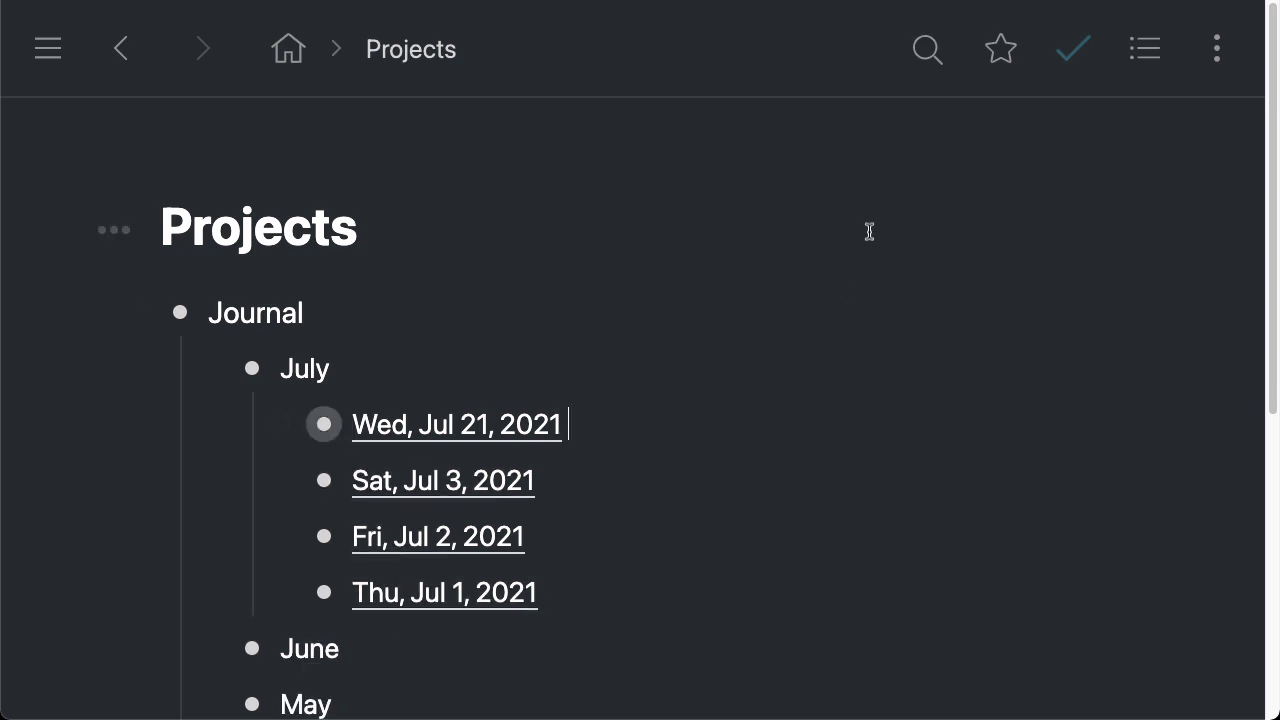
left_click(925, 50)
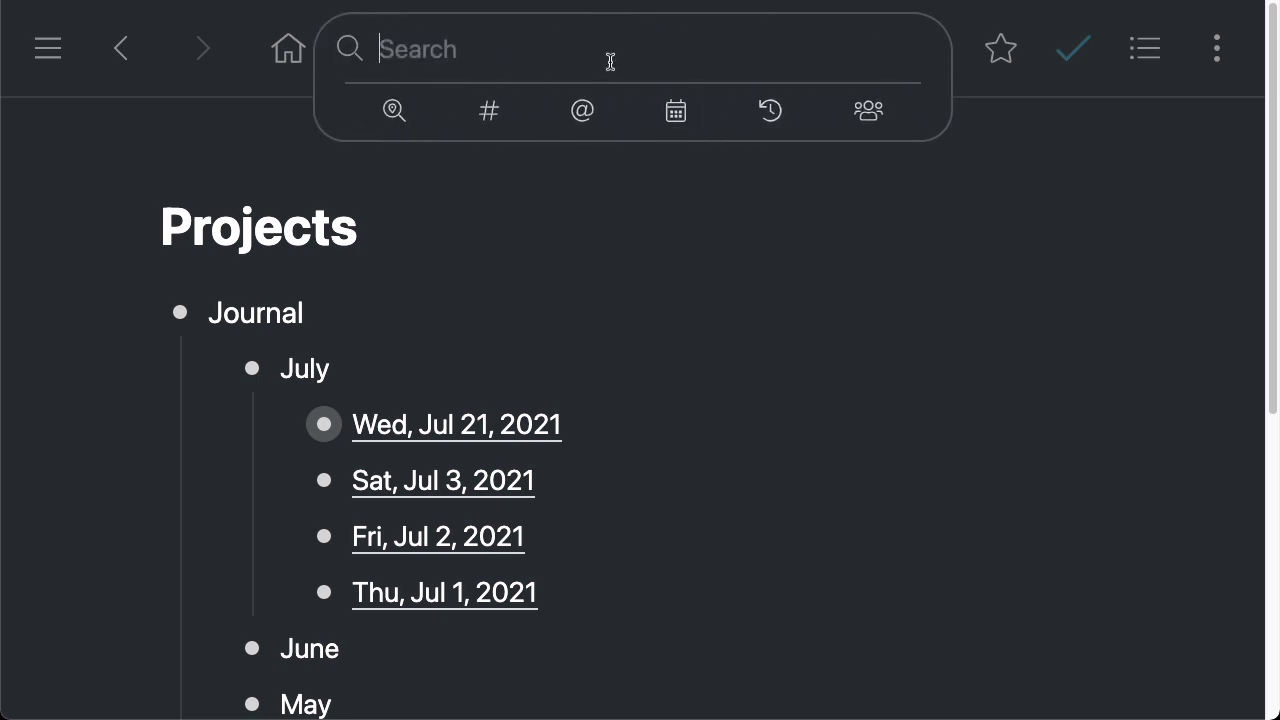
type("today")
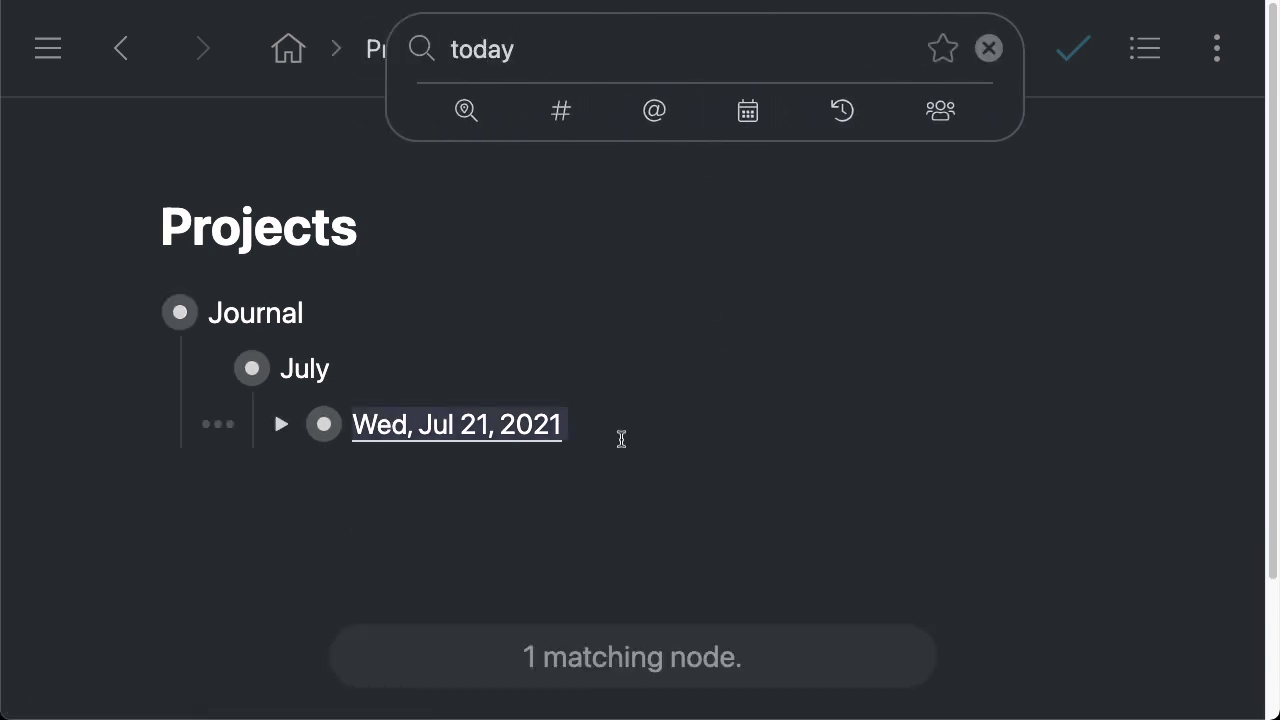
left_click(281, 424)
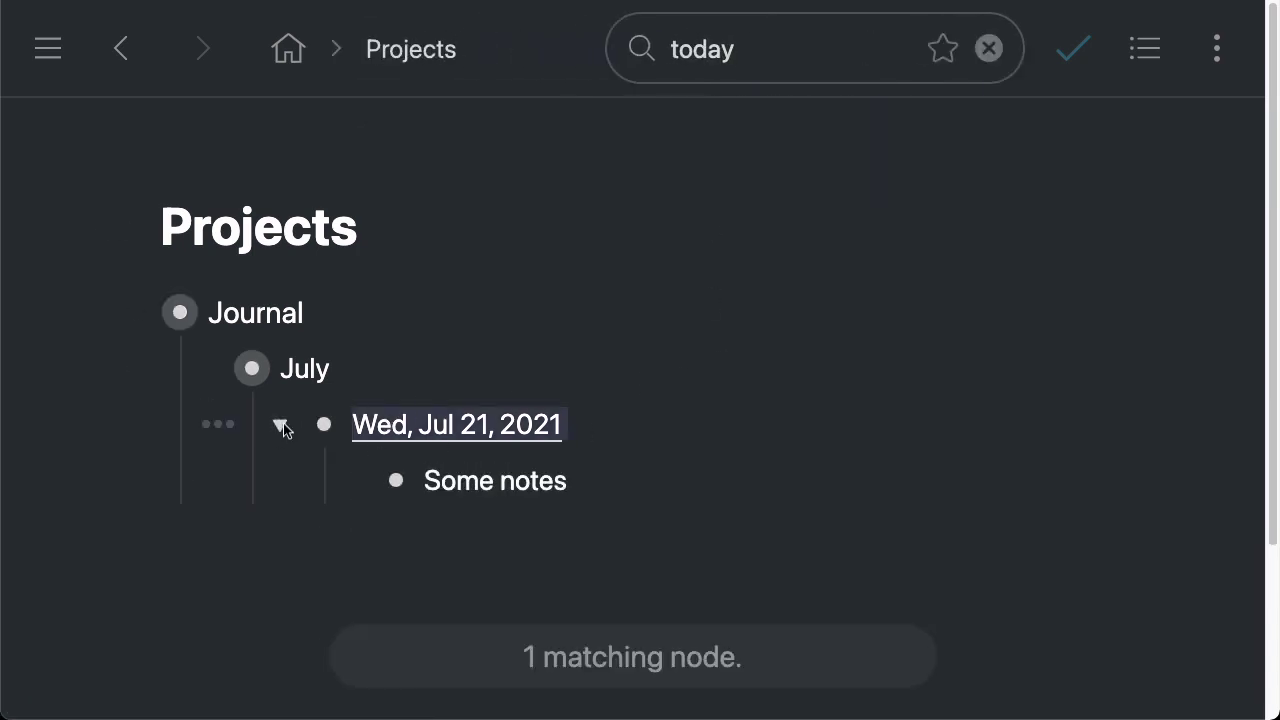
left_click(281, 424)
left_click(634, 431)
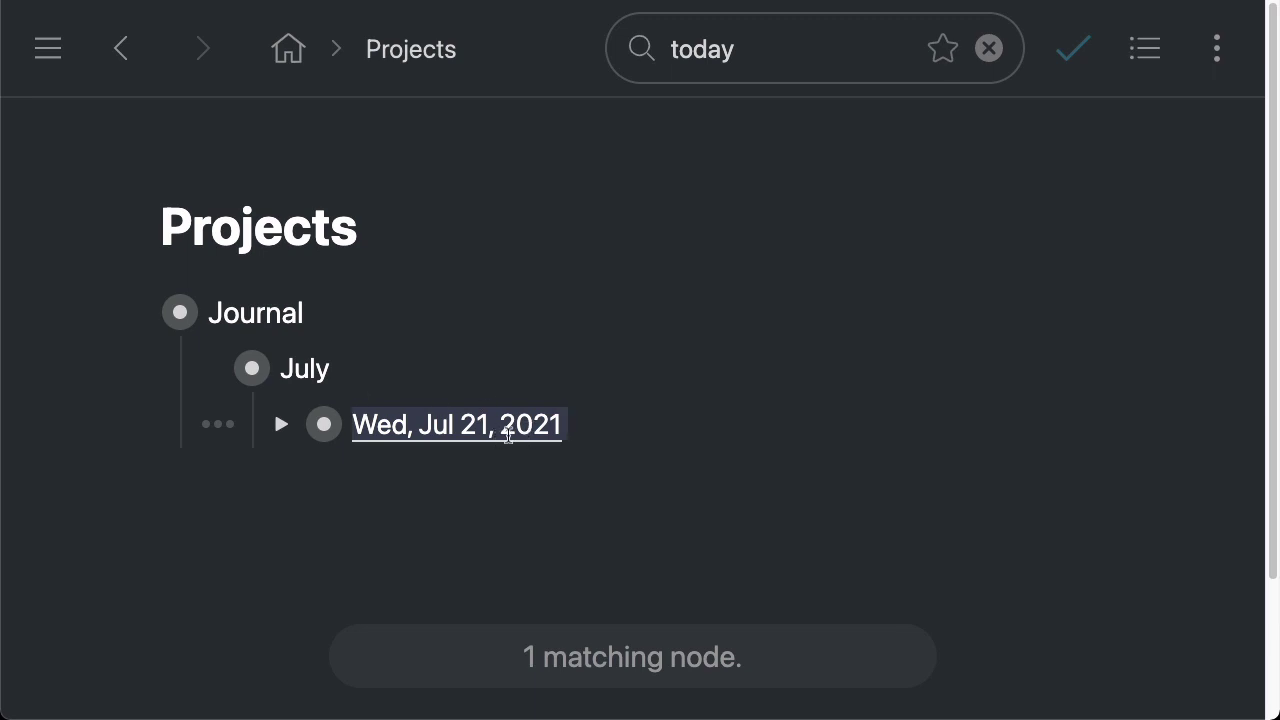
left_click(281, 424)
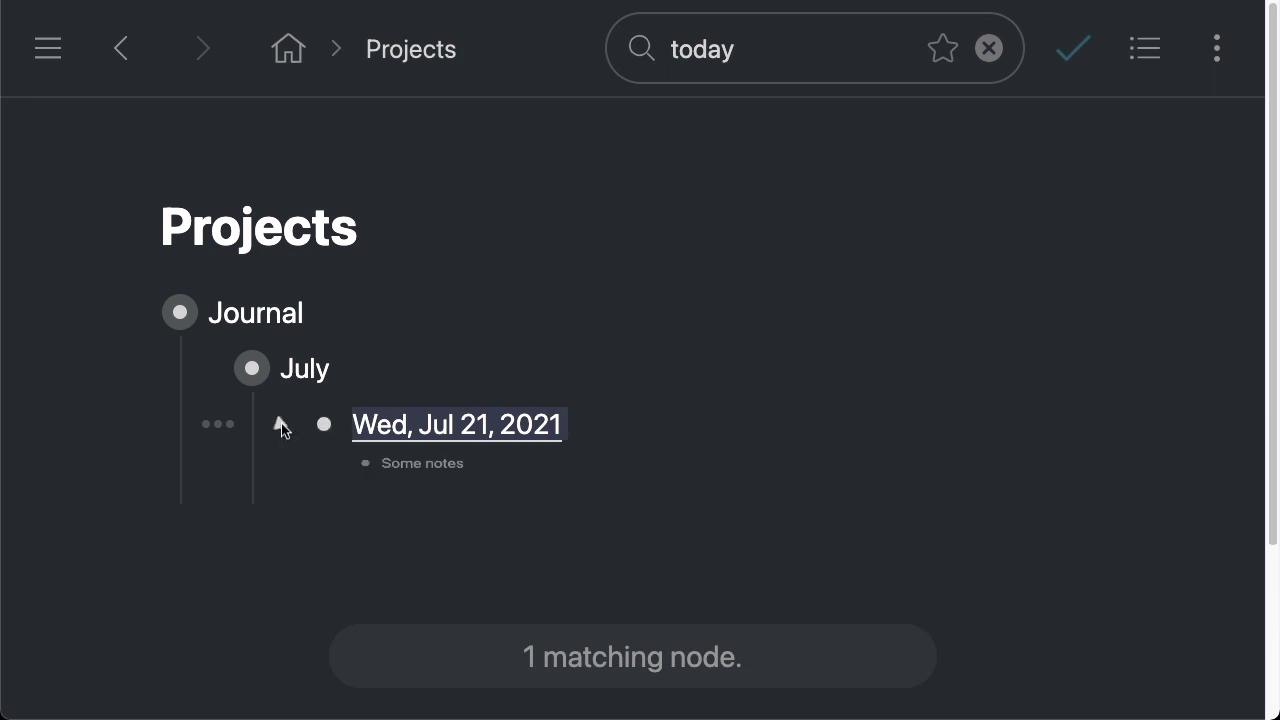
left_click(281, 424)
left_click(279, 424)
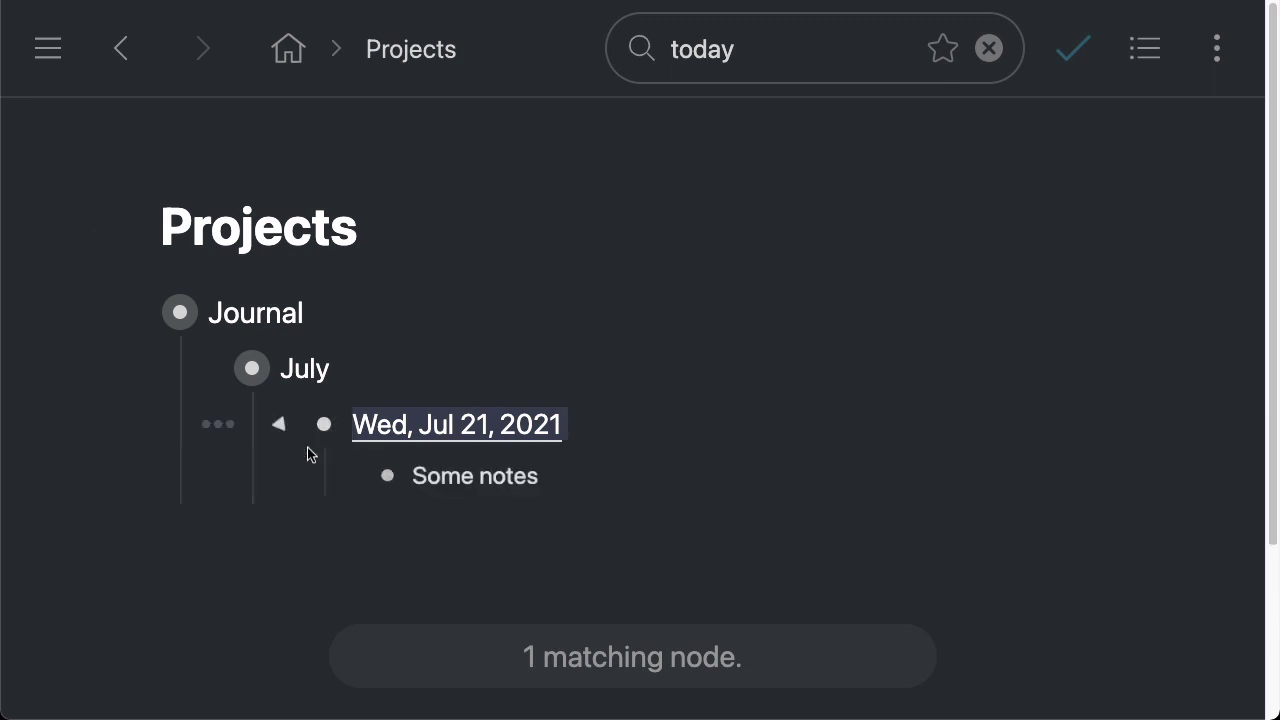
left_click(281, 424)
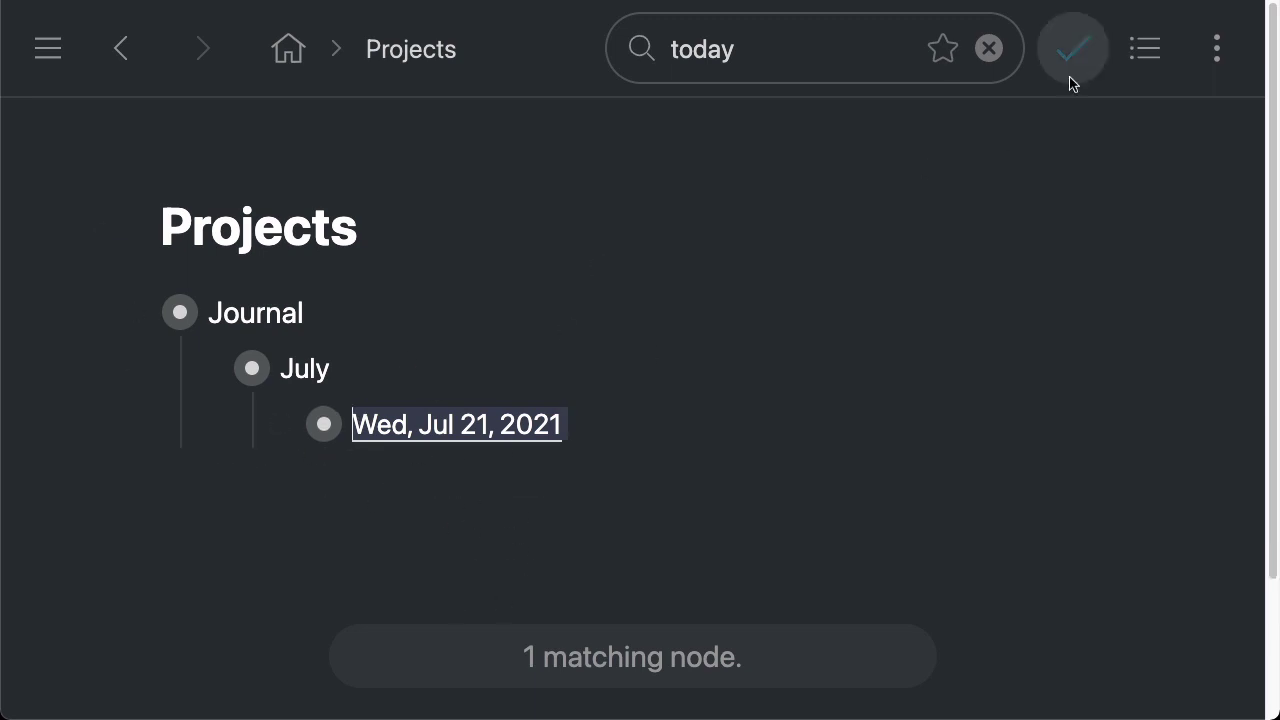
left_click(989, 49)
Fold July and Journal closed, then zoom into the Writing item
left_click(643, 428)
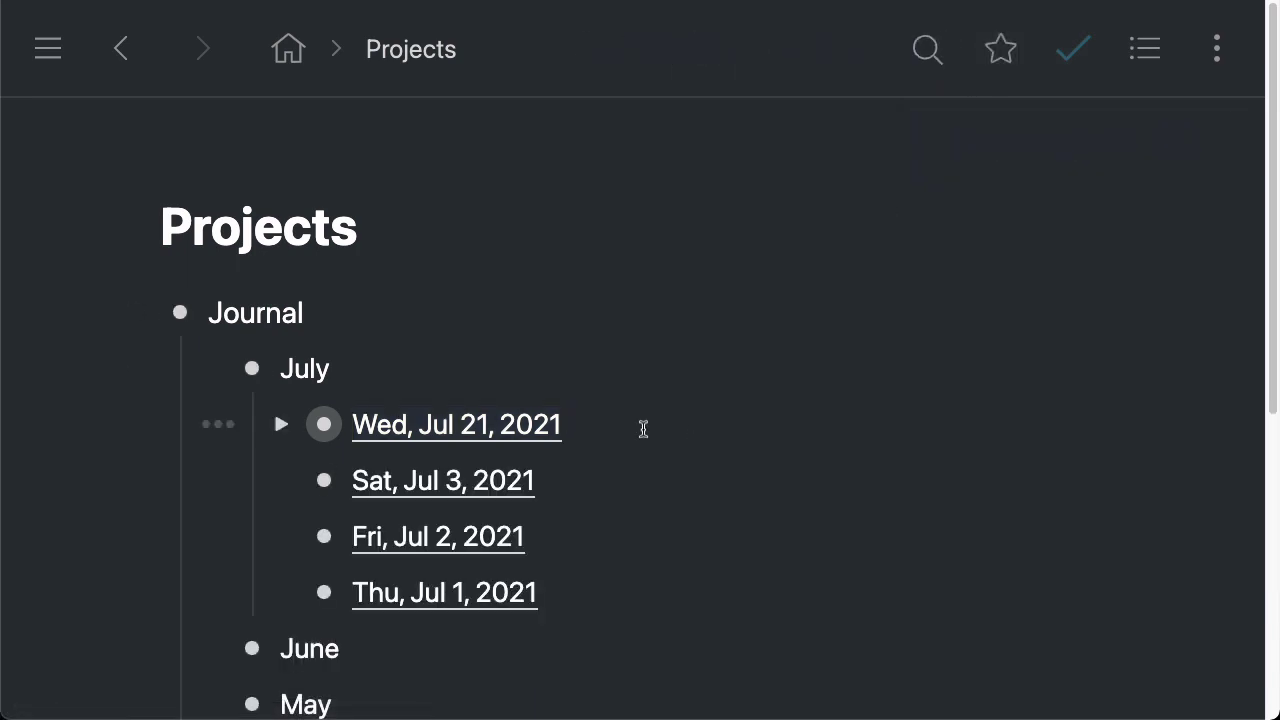
left_click(206, 368)
left_click(139, 313)
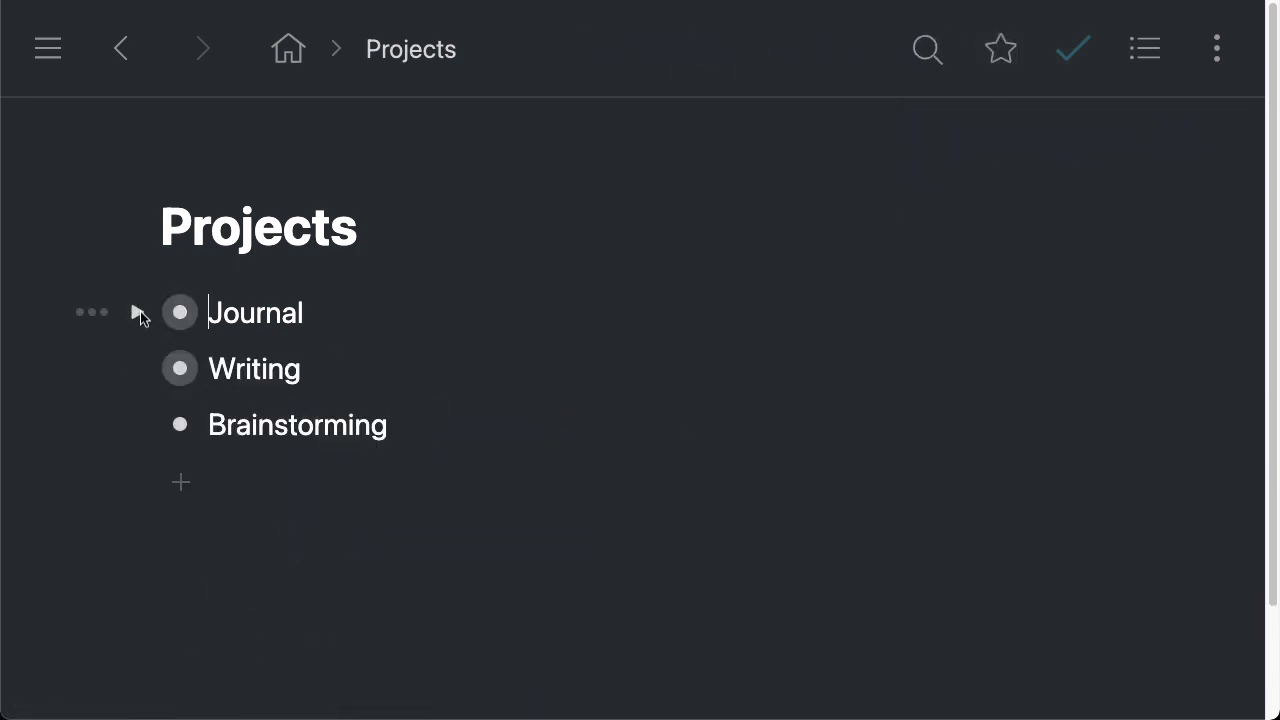
left_click(182, 372)
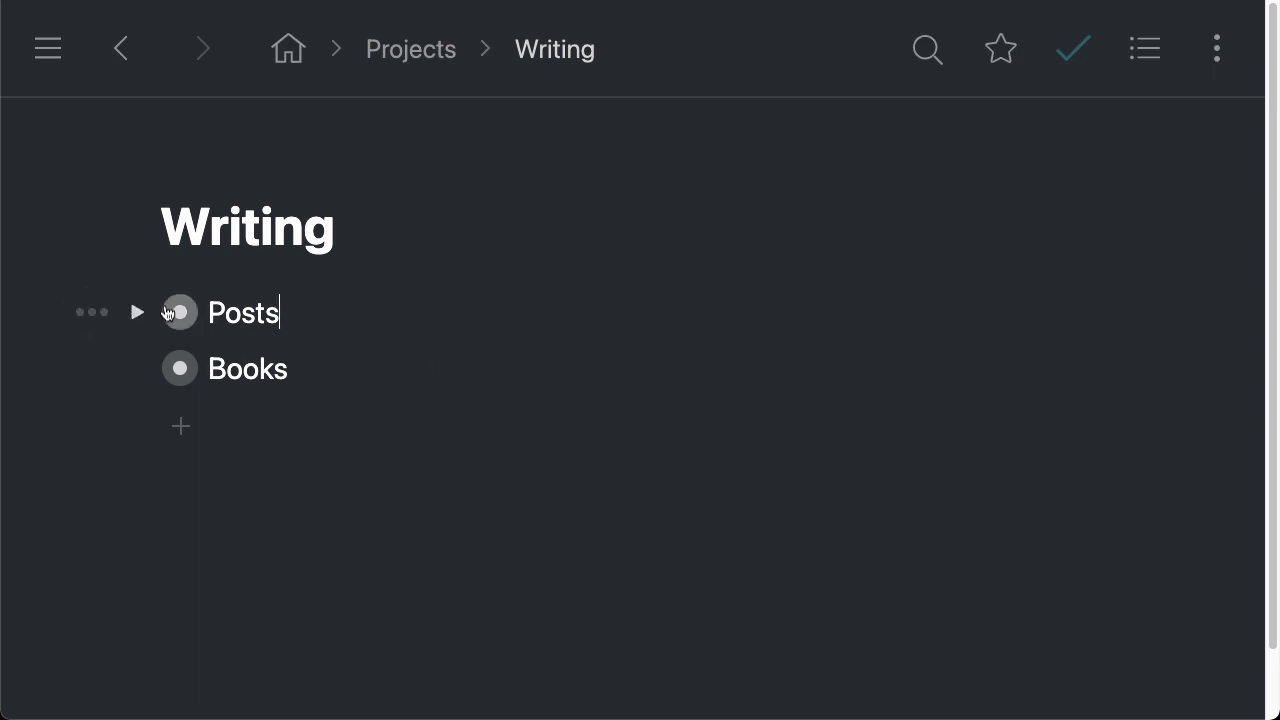
Expand Posts and zoom into its board
left_click(138, 312)
scroll(804, 255, "down", 1)
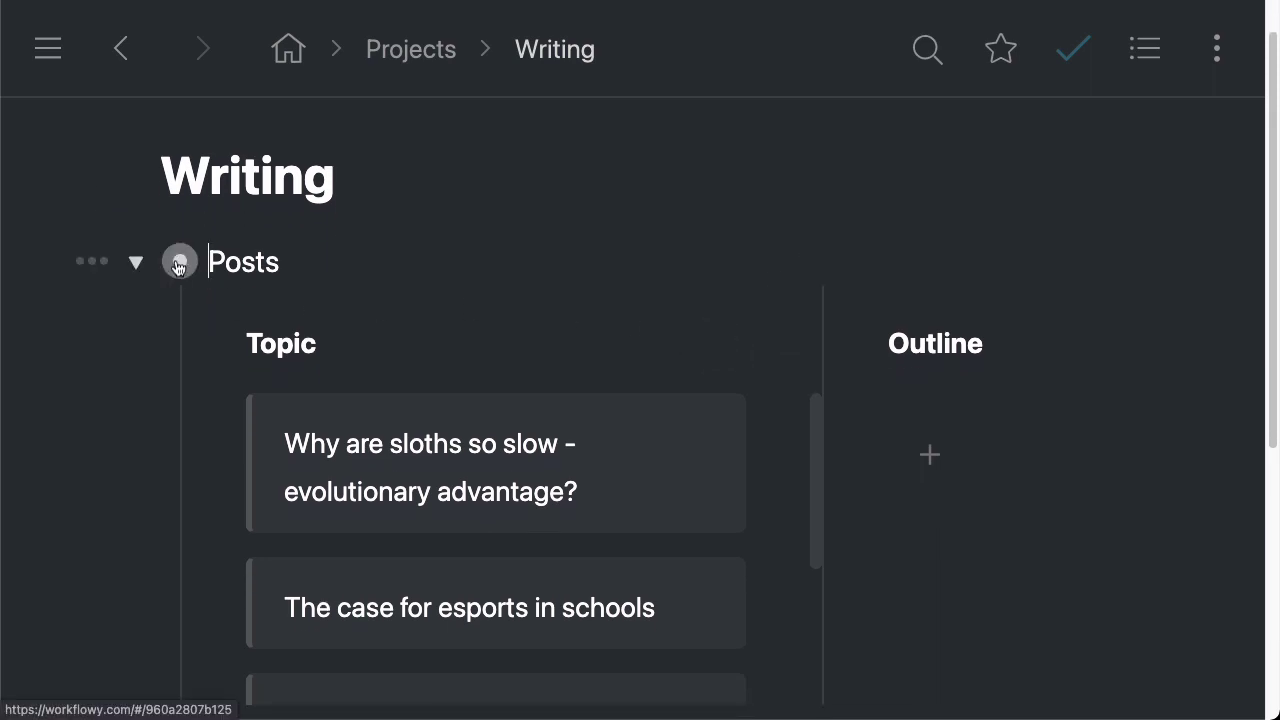
left_click(180, 262)
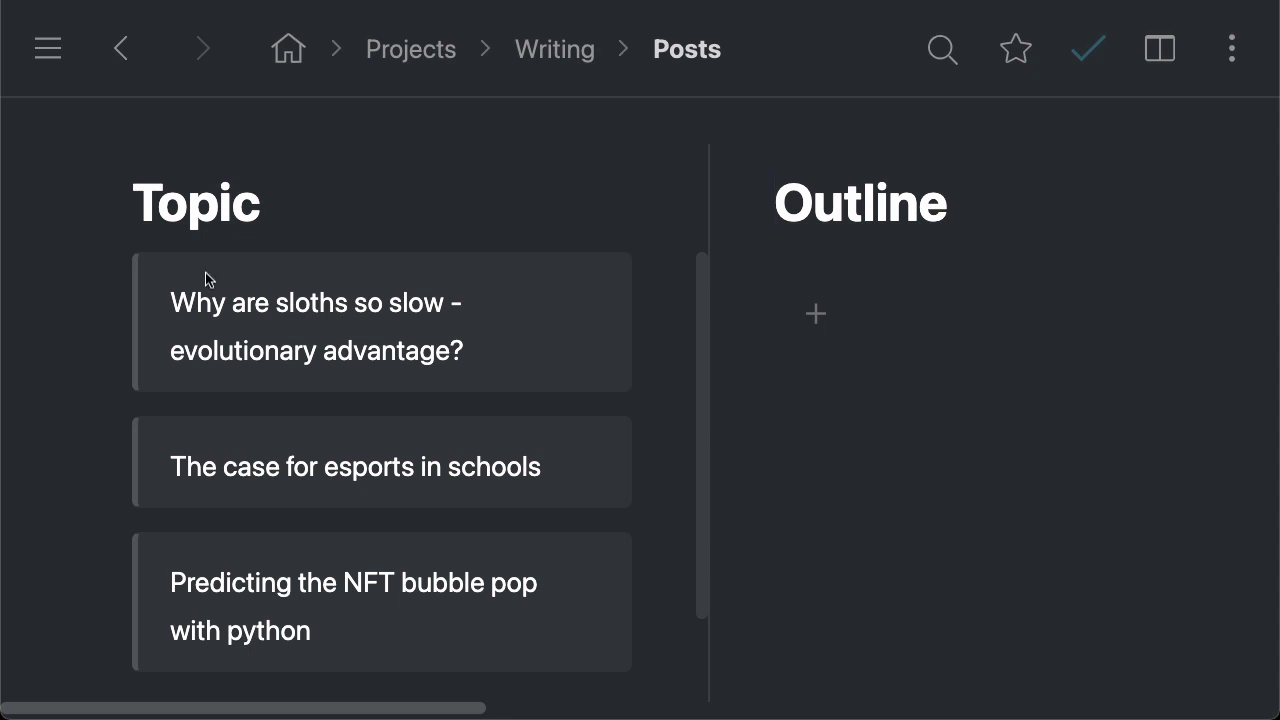
Scroll across the board to review the Topic, Outline, Draft, Editing and Publish columns
scroll(75, 288, "right", 15)
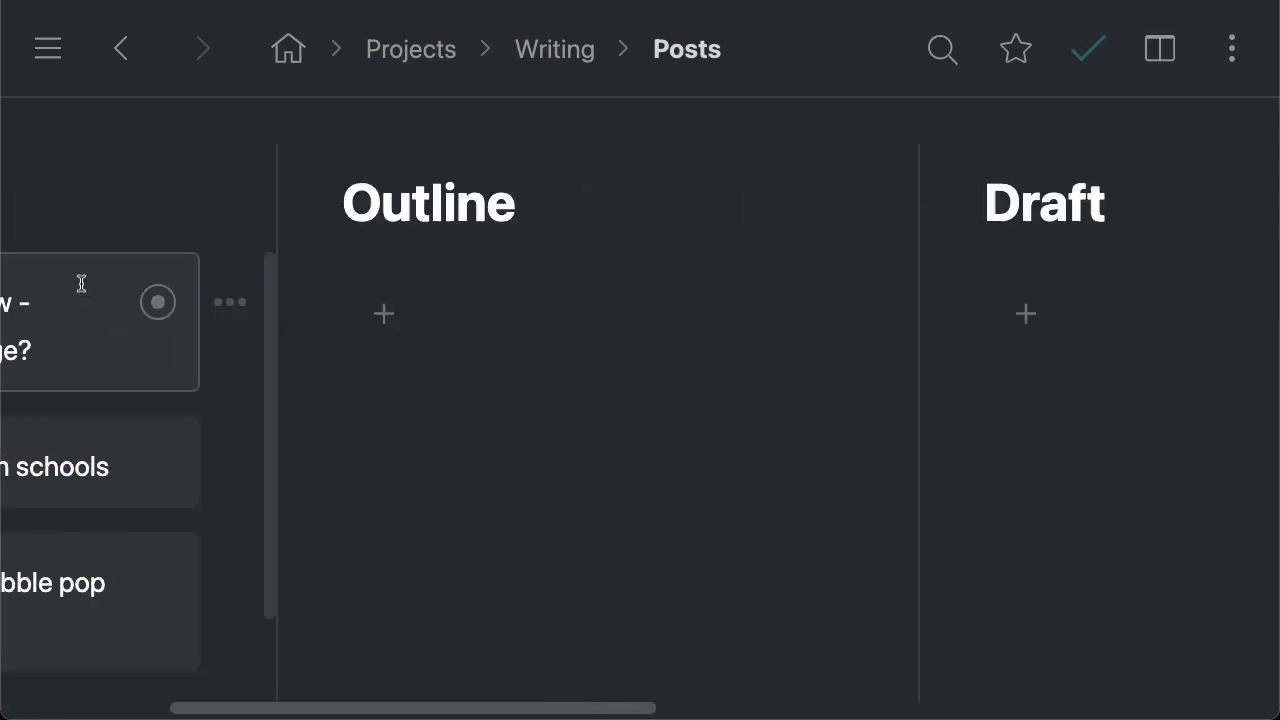
scroll(790, 298, "right", 3)
scroll(900, 300, "left", 15)
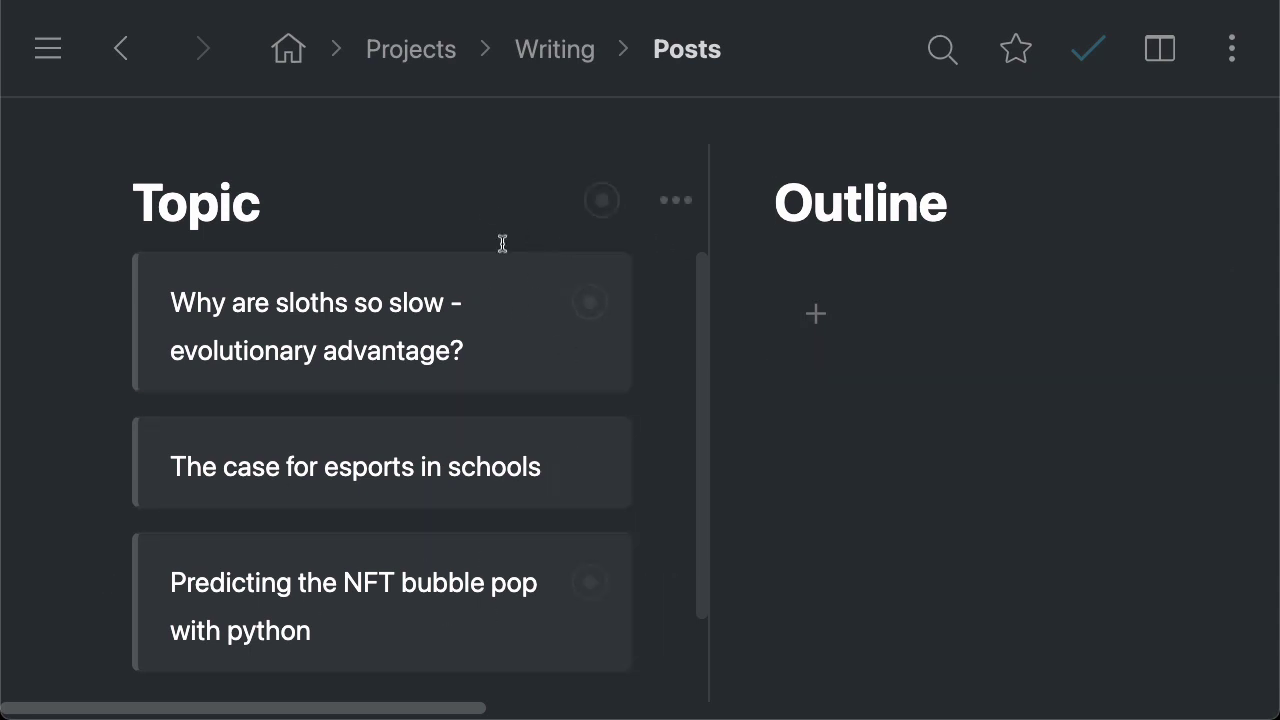
scroll(454, 300, "right", 1)
scroll(452, 297, "right", 3)
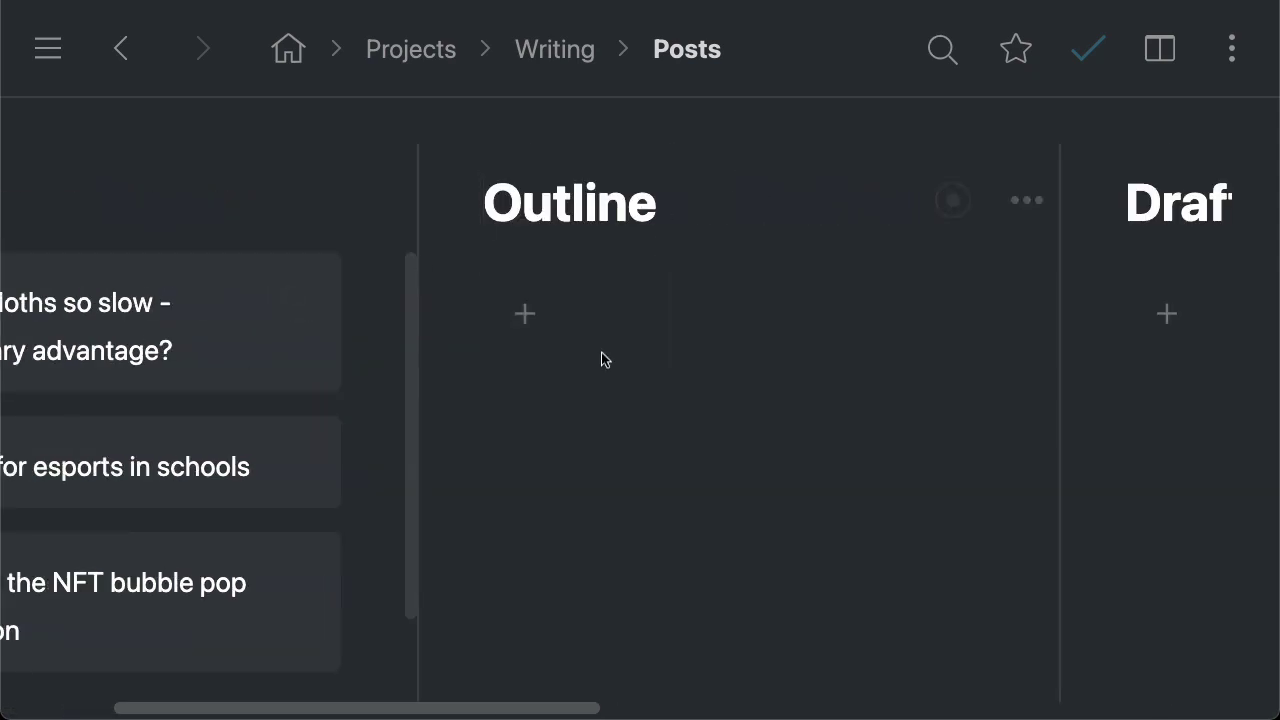
scroll(720, 300, "right", 3)
scroll(693, 331, "right", 10)
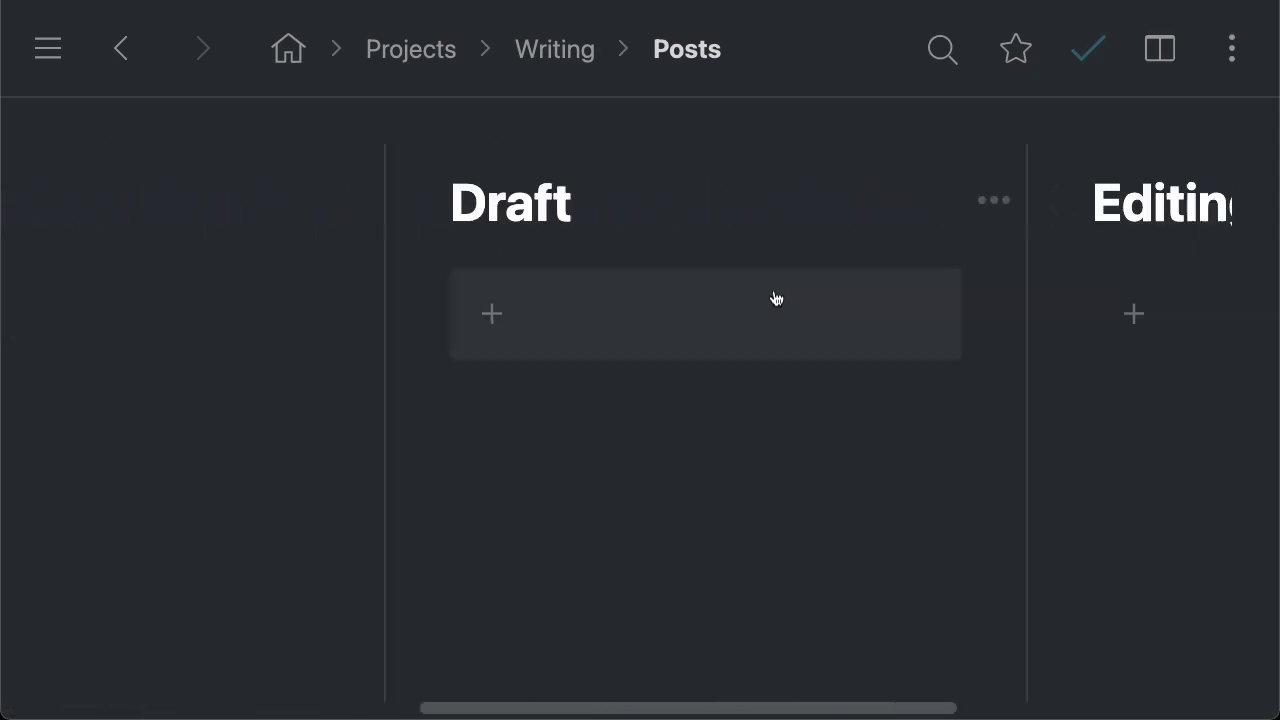
scroll(722, 405, "right", 10)
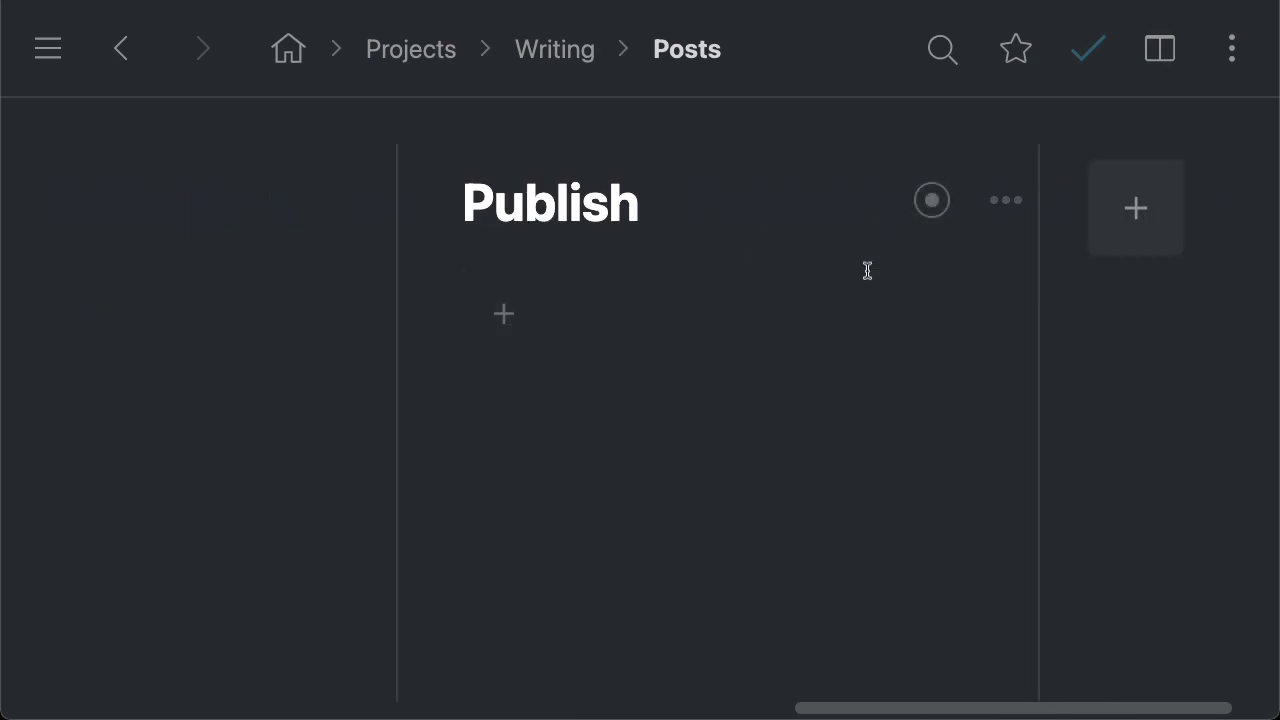
scroll(729, 331, "left", 6)
scroll(743, 330, "left", 10)
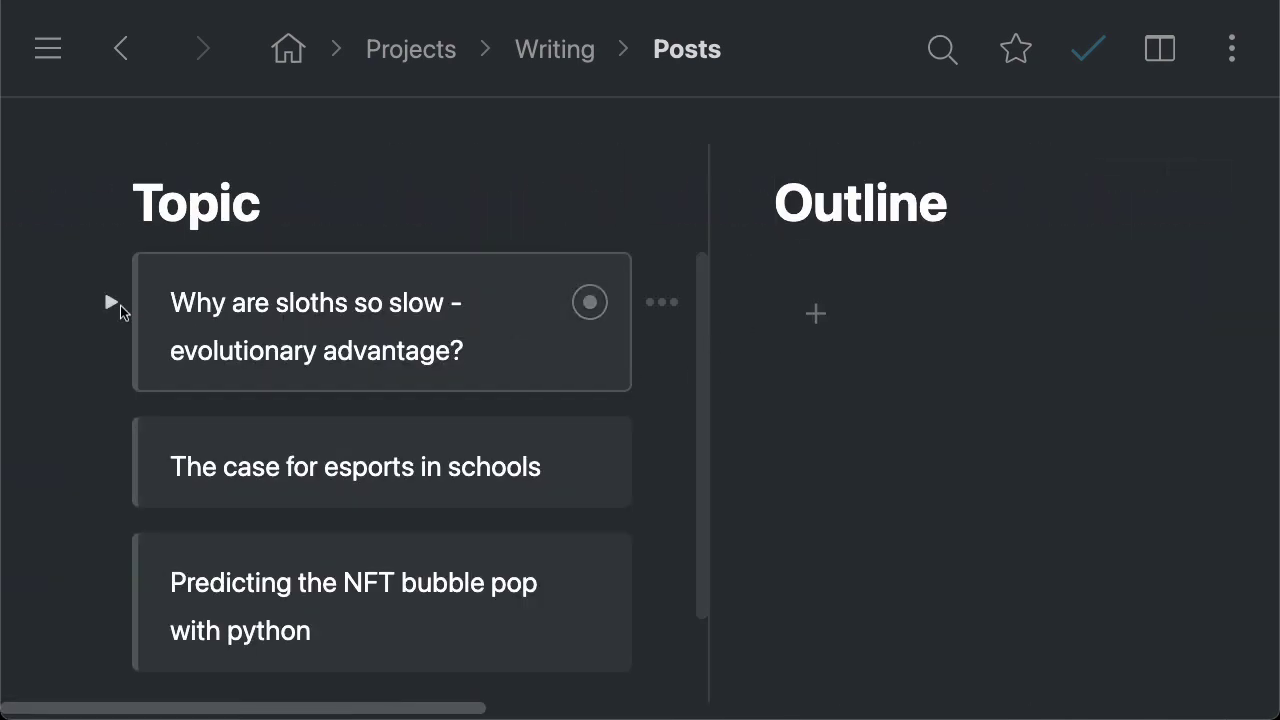
Review the sloth card's Links and Images, fold it, and drag it from Topic into Outline
left_click(111, 302)
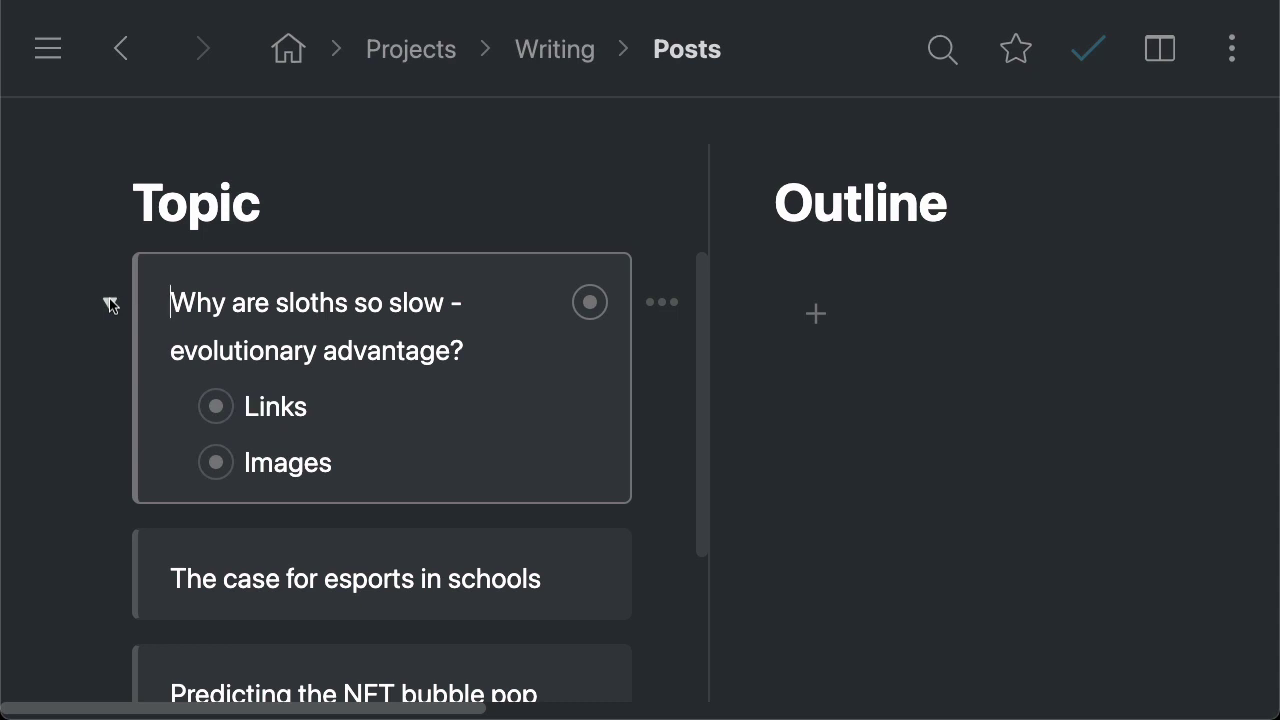
left_click(172, 407)
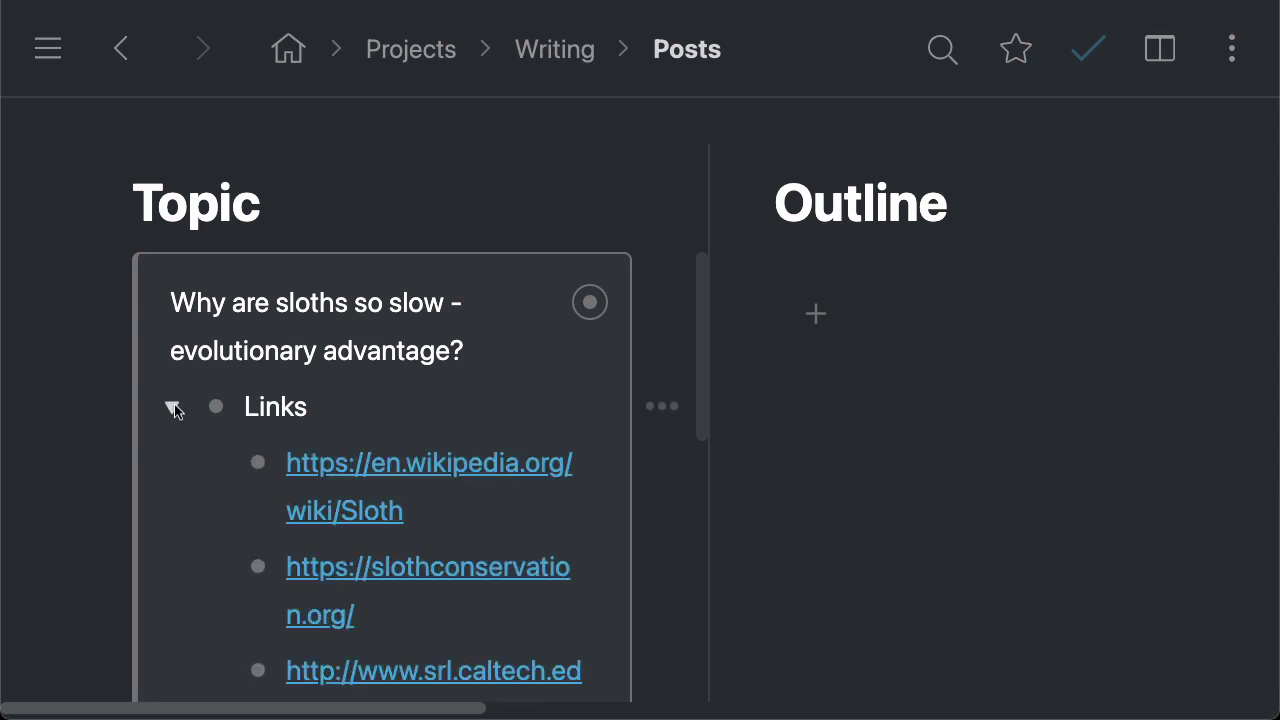
left_click(172, 407)
left_click(170, 460)
scroll(560, 447, "down", 5)
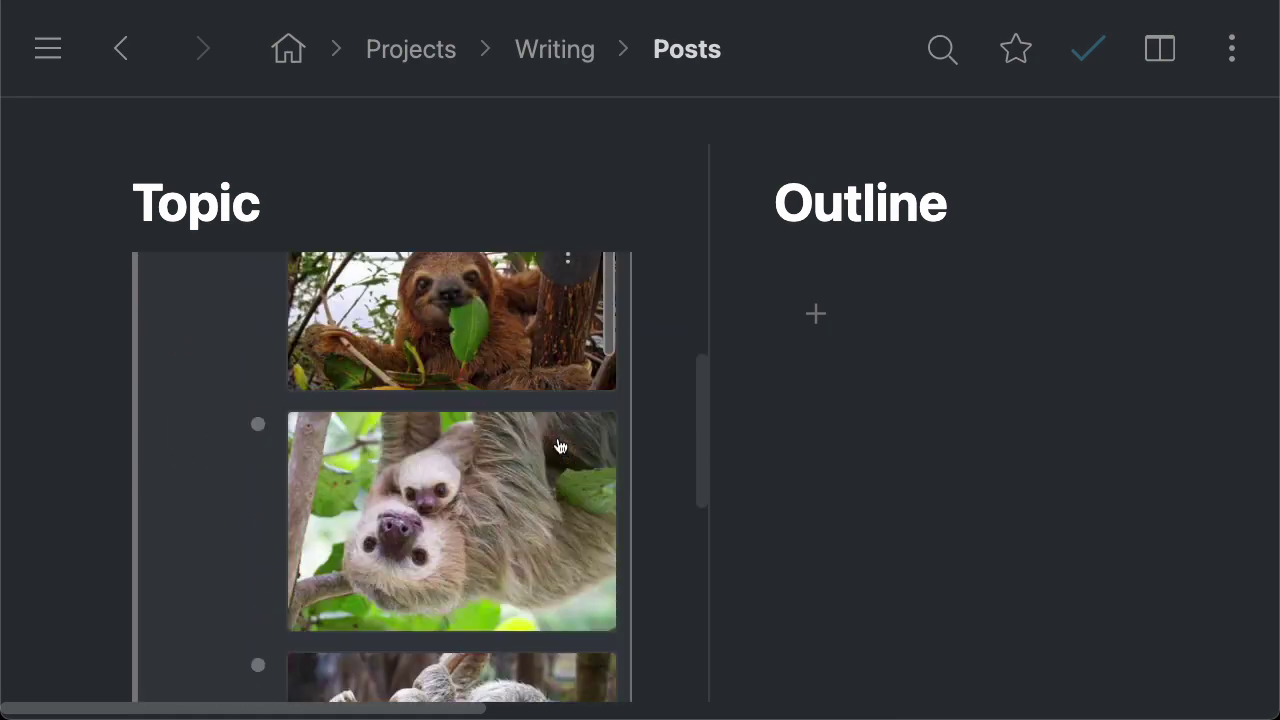
scroll(560, 447, "down", 2)
scroll(563, 449, "up", 8)
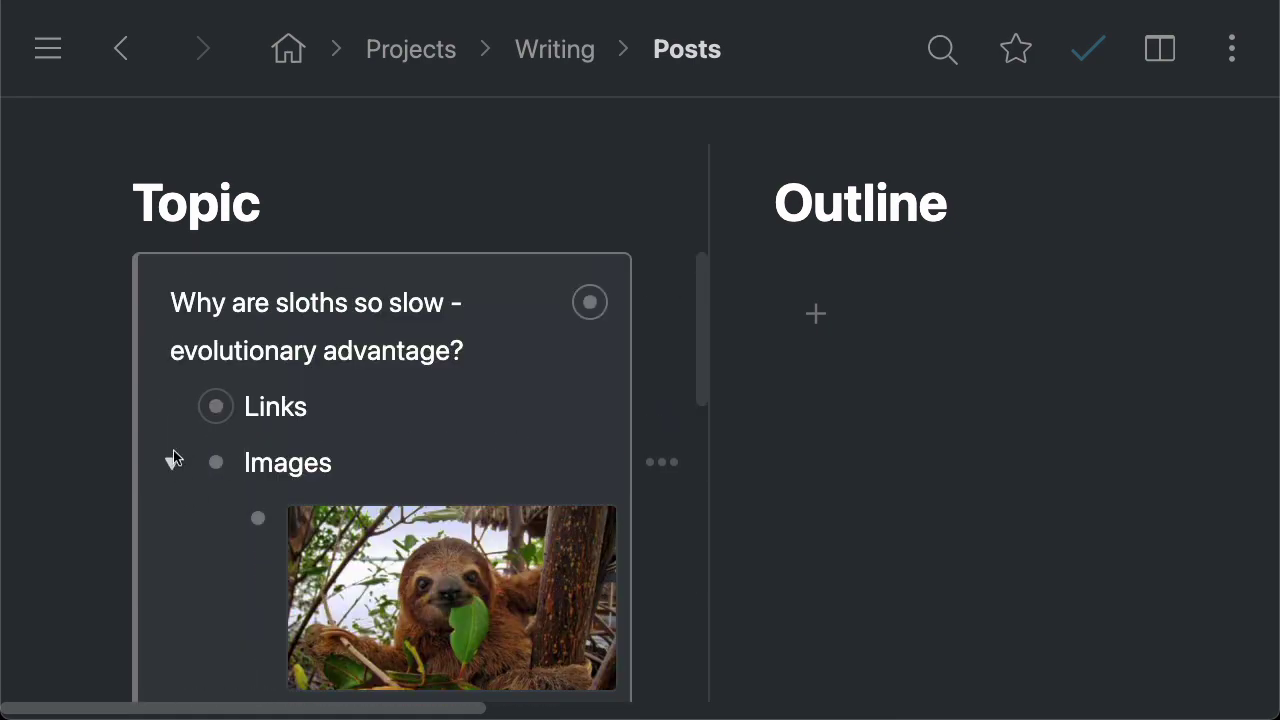
left_click(174, 460)
left_click(105, 304)
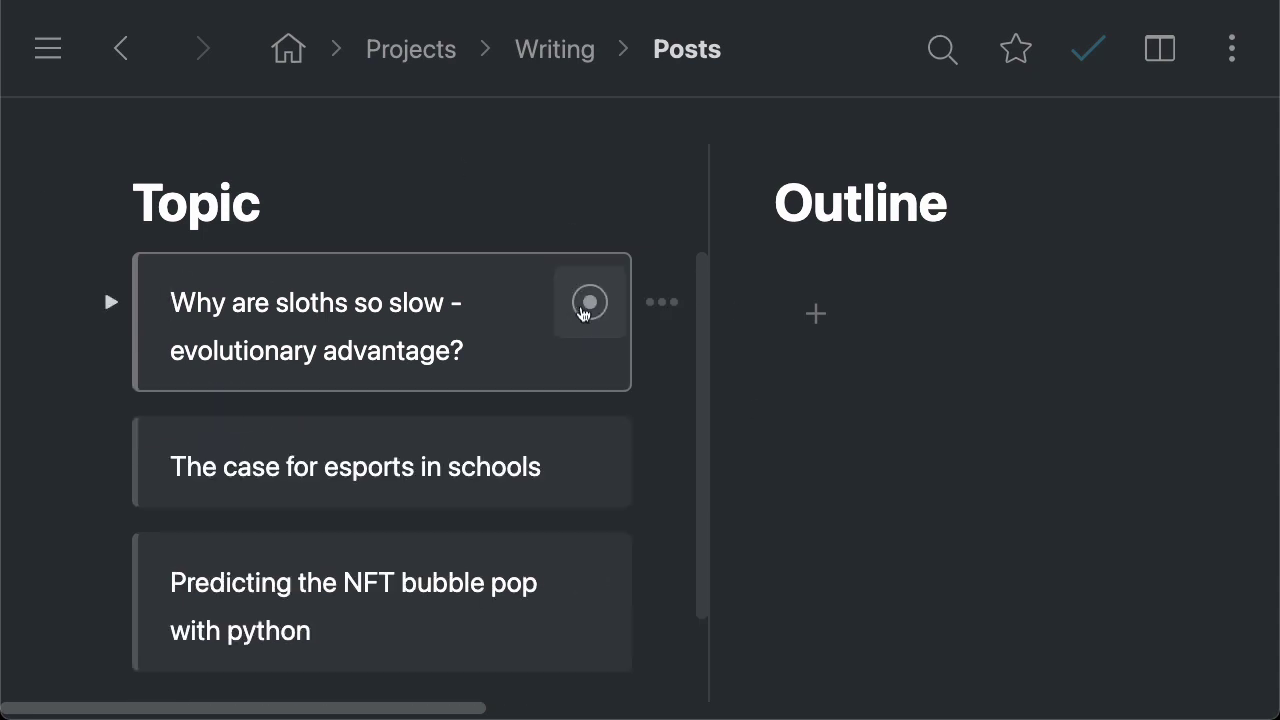
left_click_drag(591, 309, 928, 320)
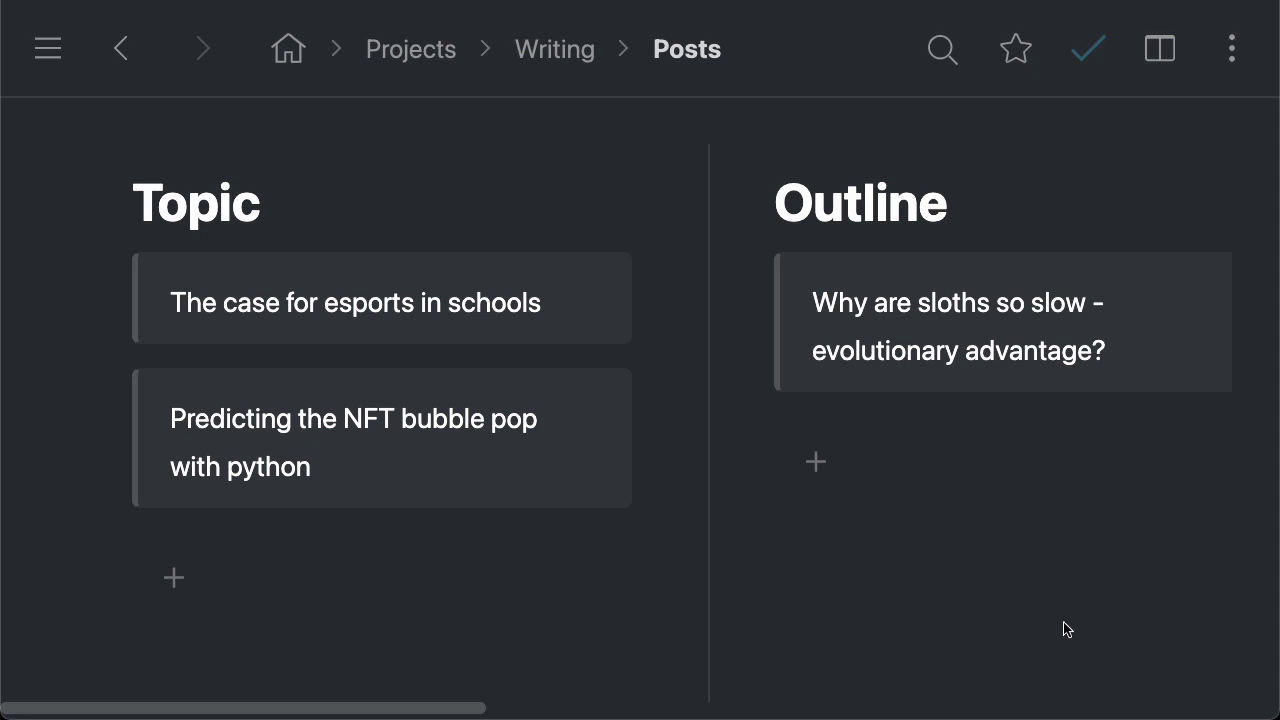
Switch Posts to the Bullets layout and then back to the Board layout
left_click(1160, 48)
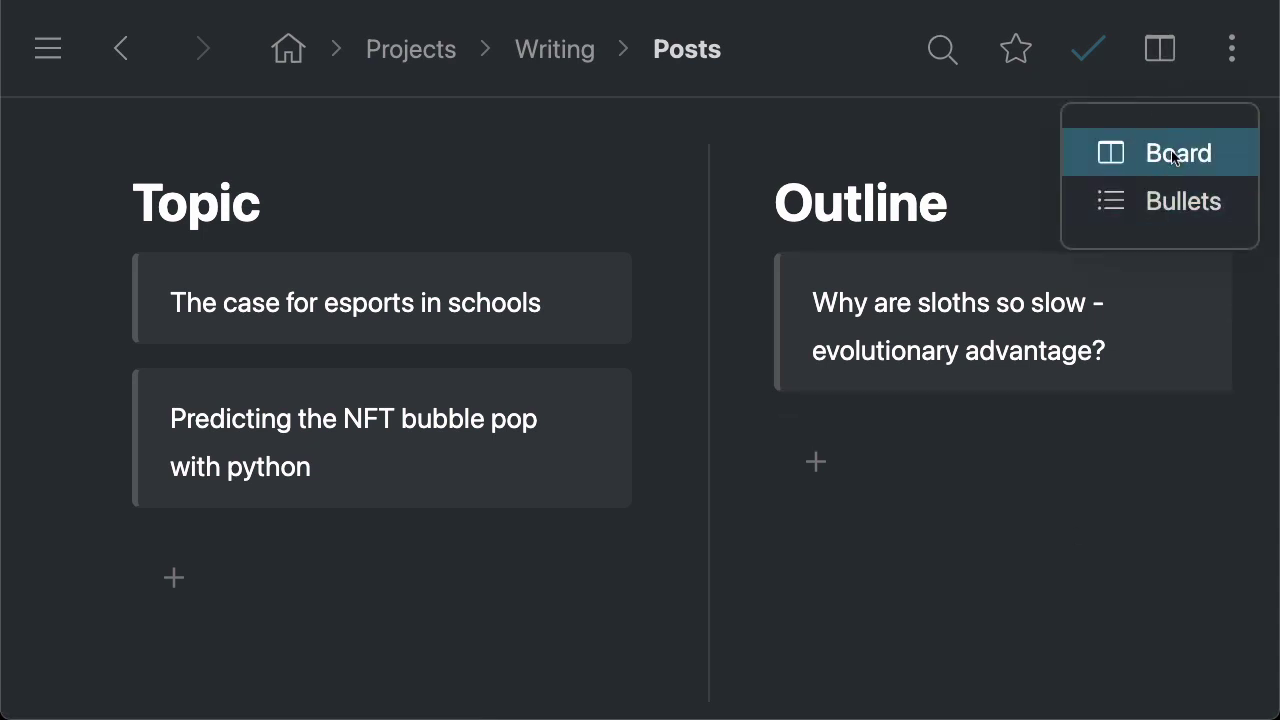
left_click(1190, 207)
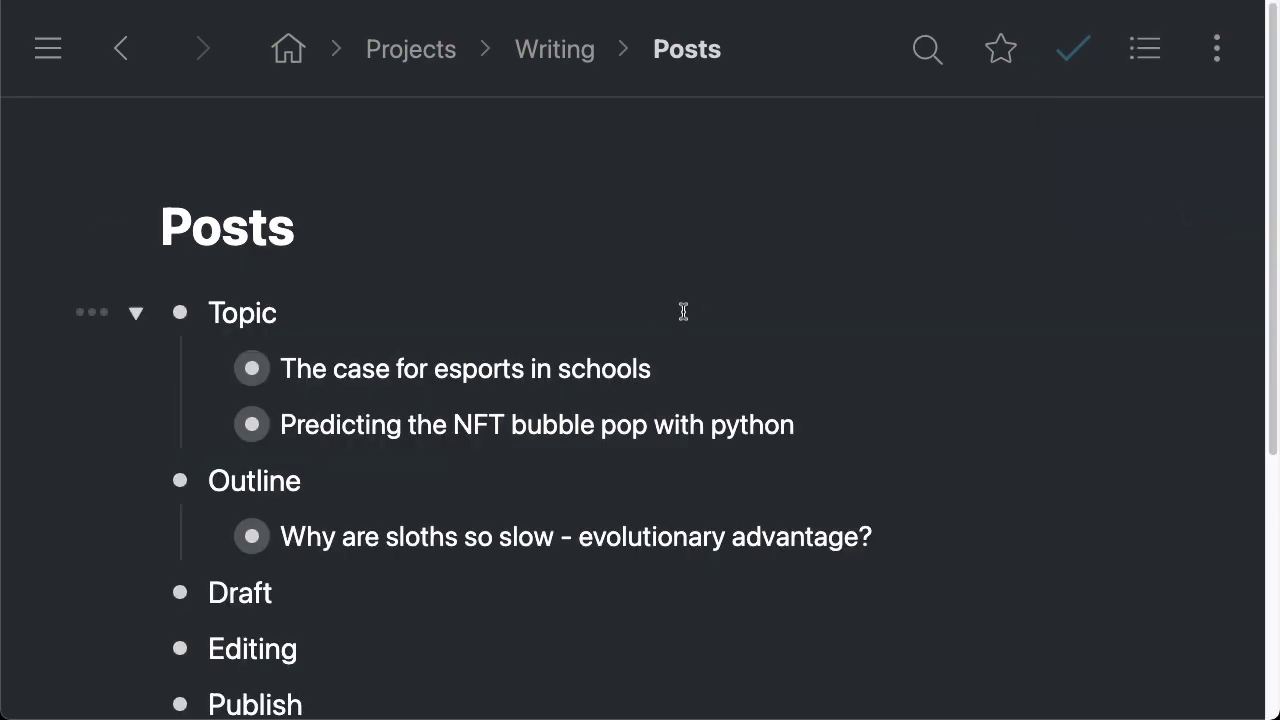
scroll(719, 295, "down", 3)
scroll(829, 306, "up", 3)
scroll(892, 320, "down", 1)
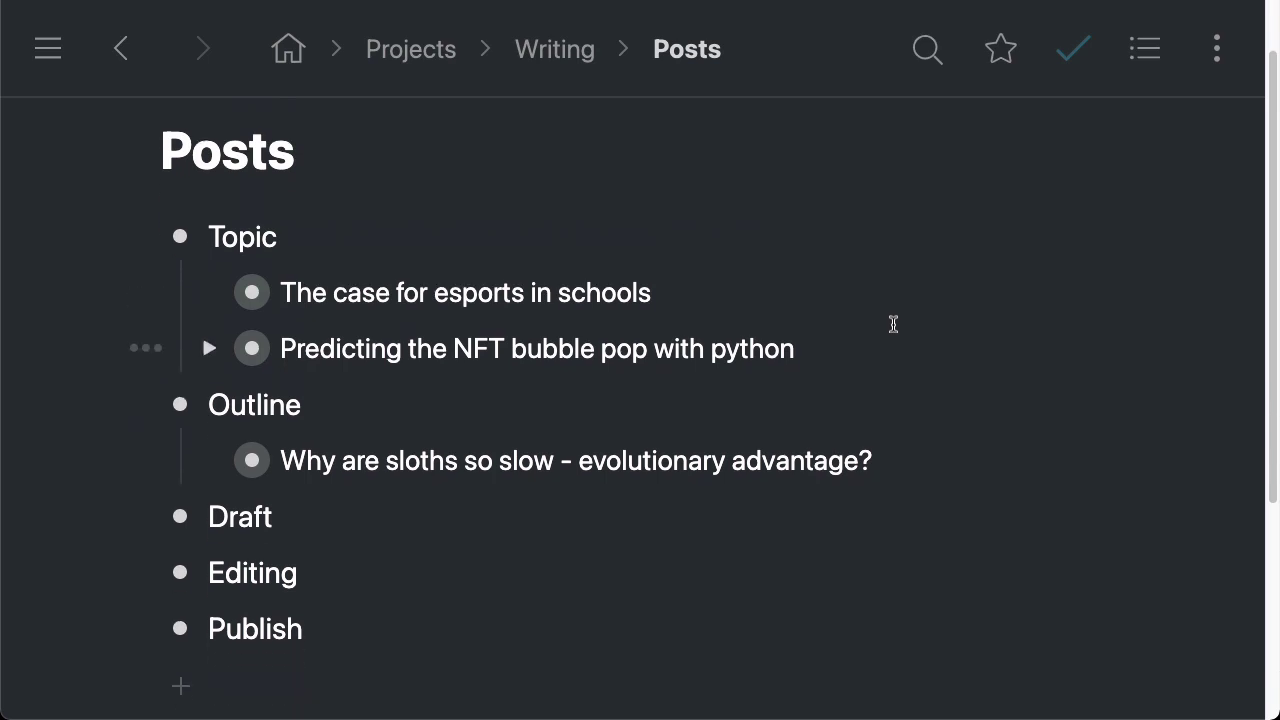
left_click(1156, 66)
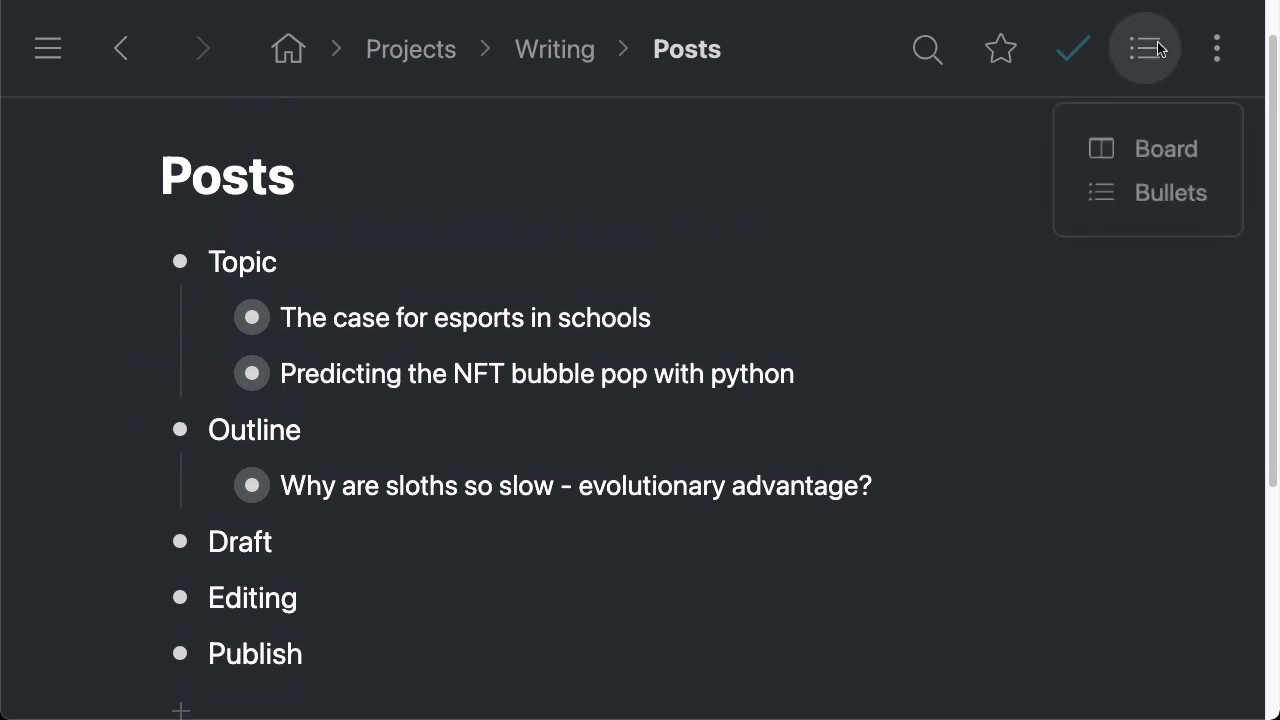
left_click(1130, 149)
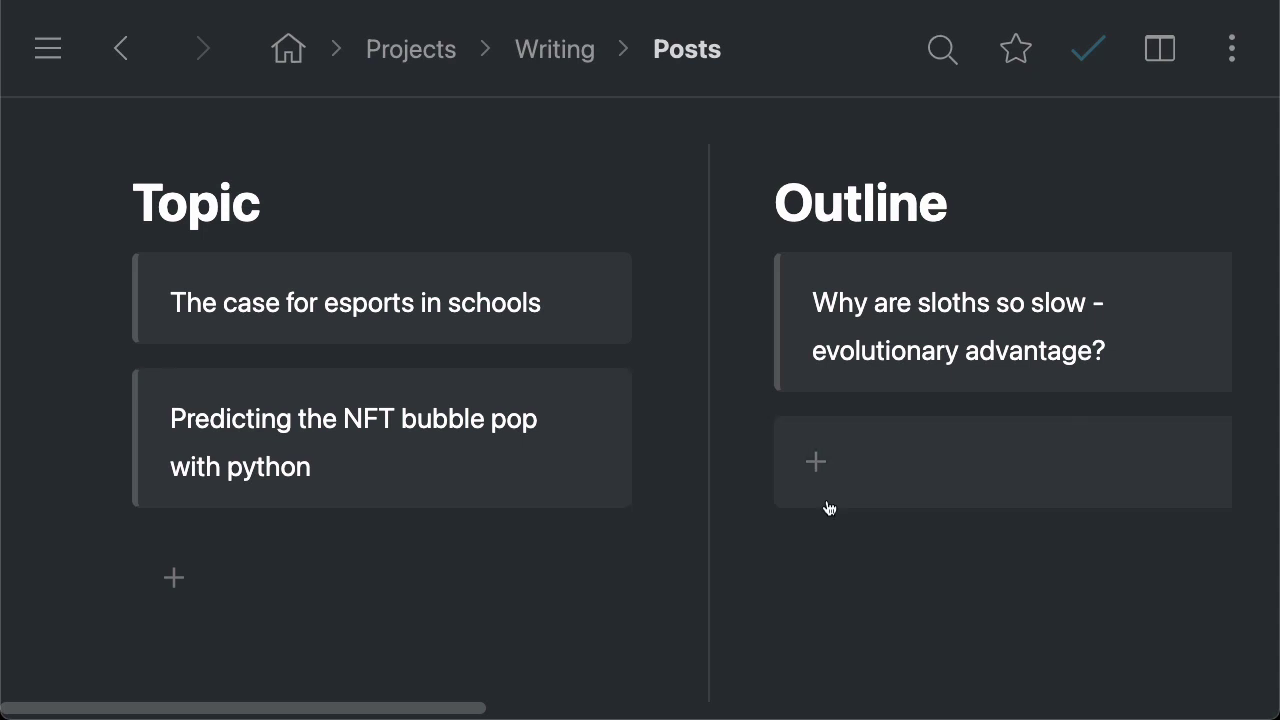
Expand Images on the Outline column's sloth card to show its pictures
mouse_move(753, 319)
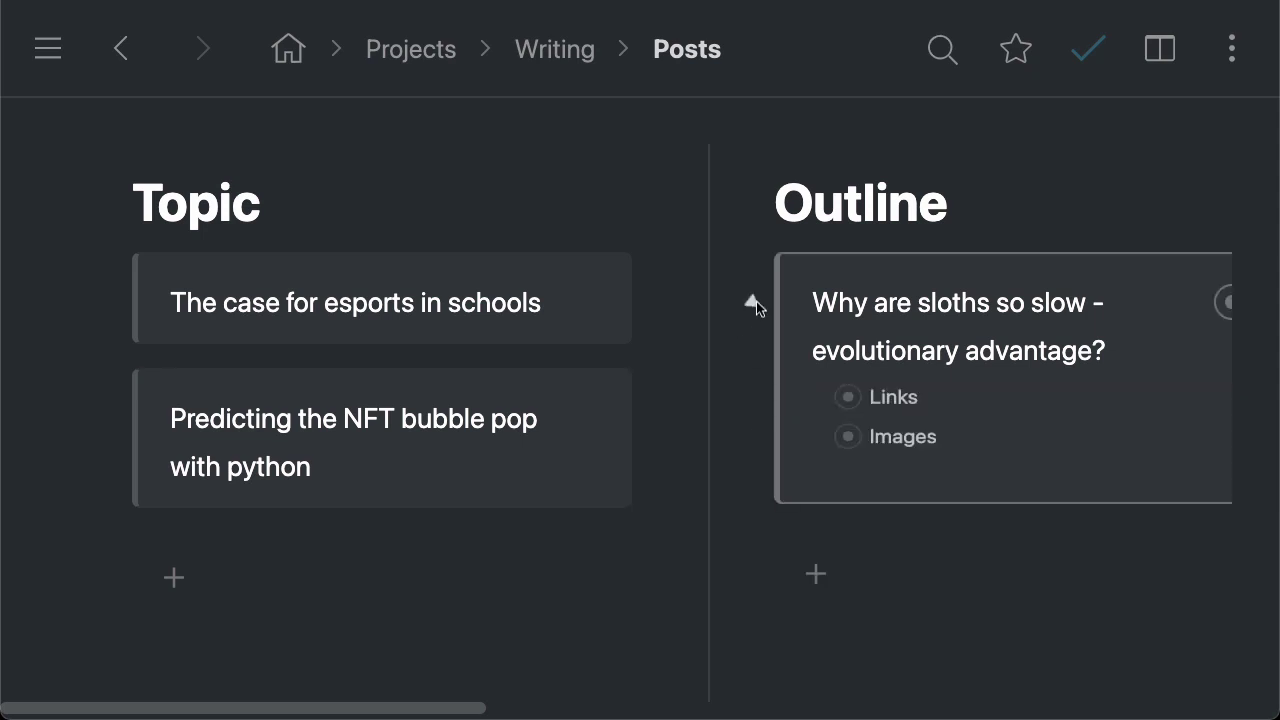
left_click(814, 458)
scroll(1069, 431, "down", 4)
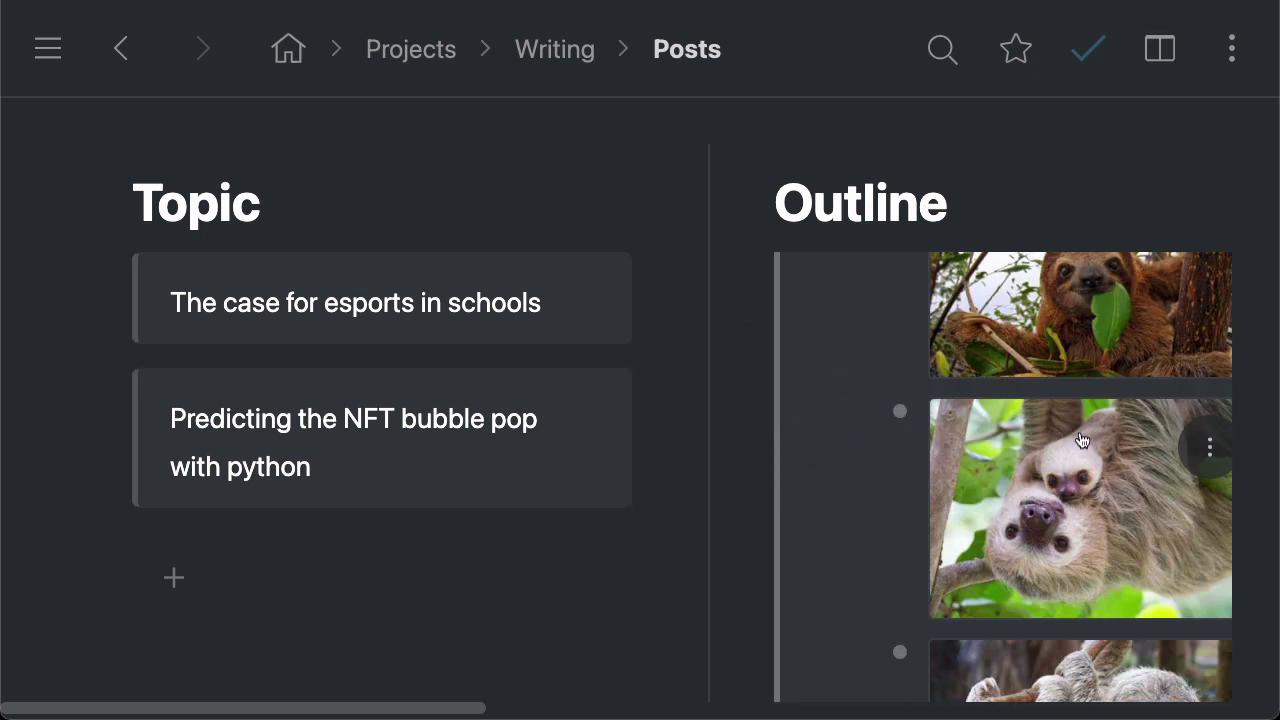
scroll(1084, 440, "down", 1)
scroll(1033, 500, "down", 3)
scroll(1031, 500, "up", 5)
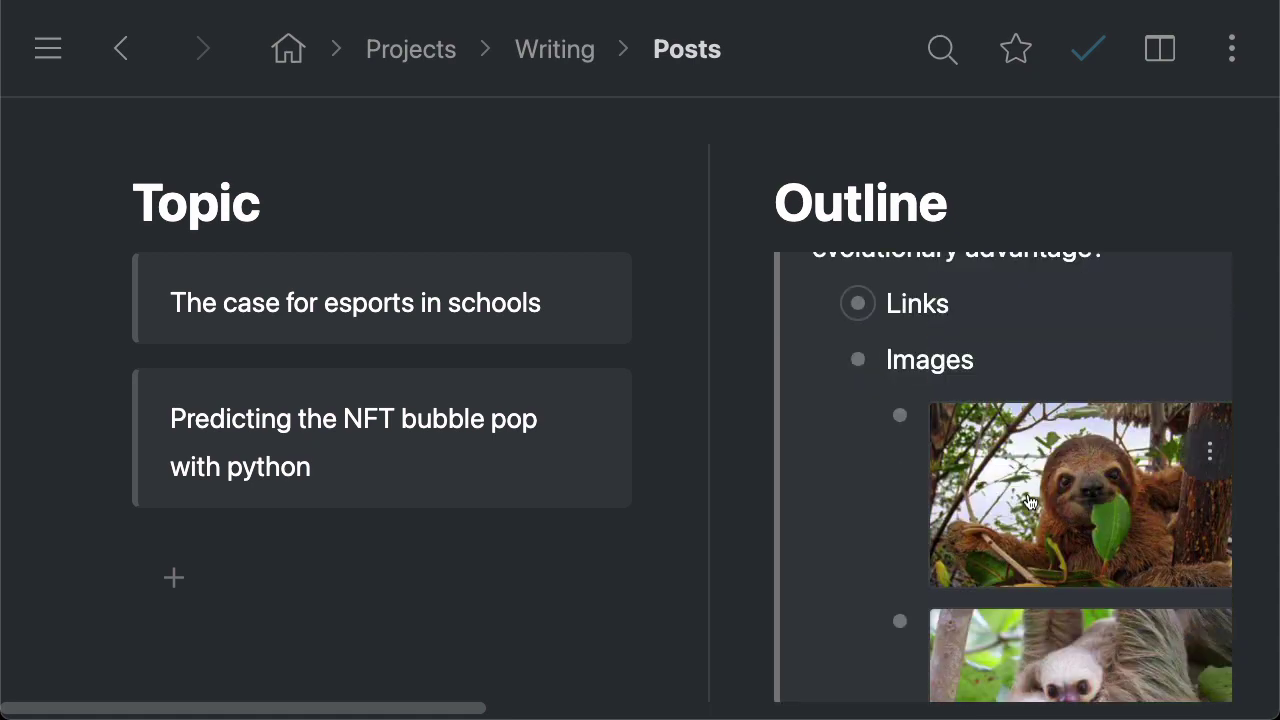
Hide the sloth pictures, go up to the Writing page, and fold the Posts item
scroll(1020, 600, "down", 3)
scroll(1010, 612, "up", 4)
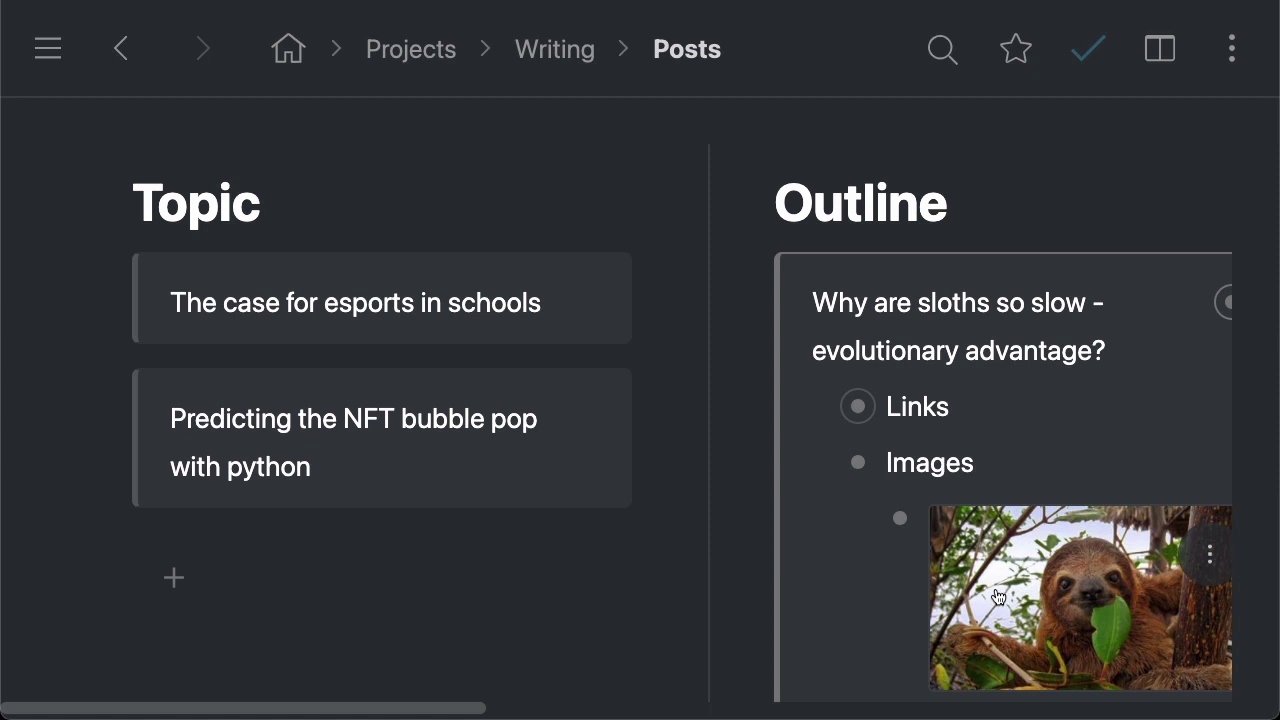
left_click(815, 462)
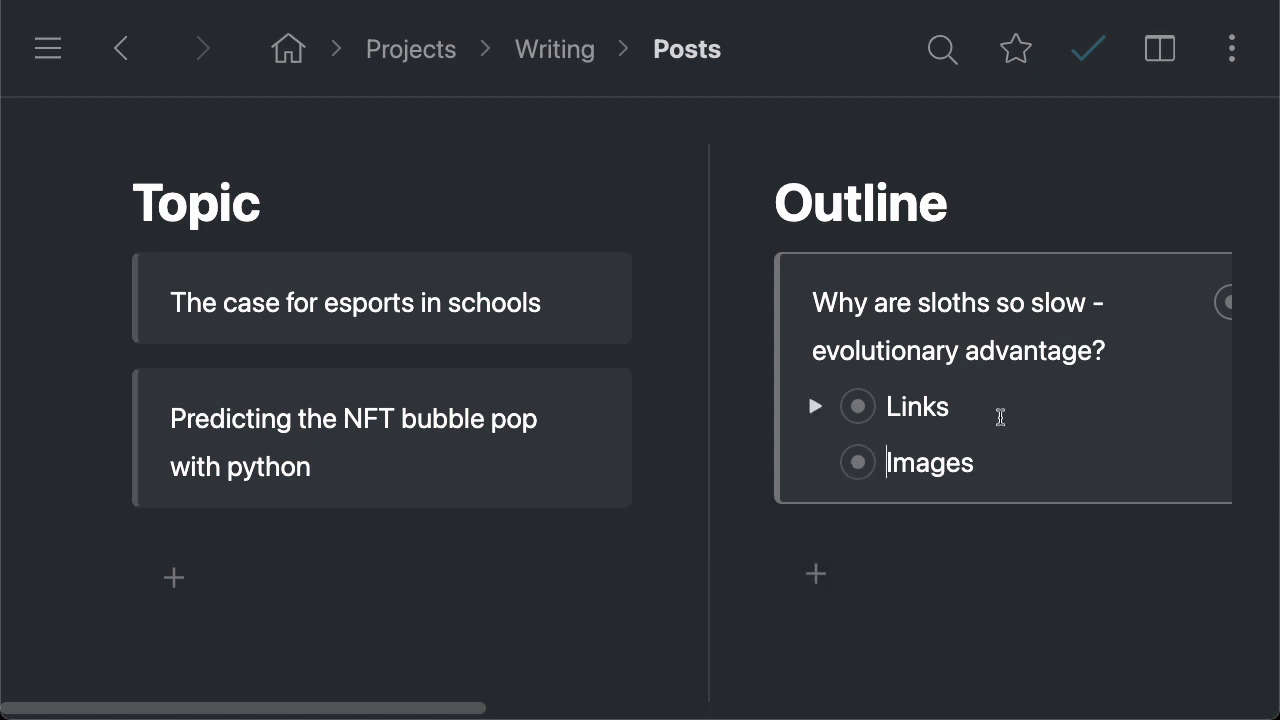
left_click(557, 55)
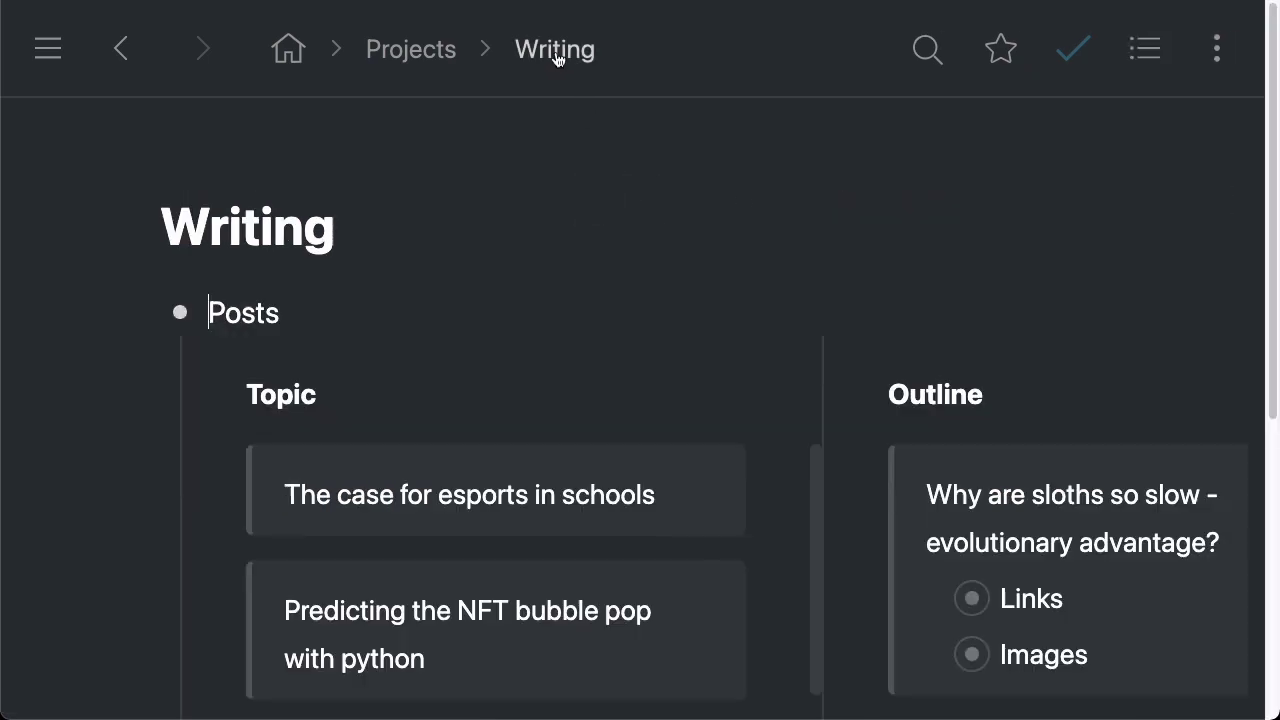
left_click(138, 312)
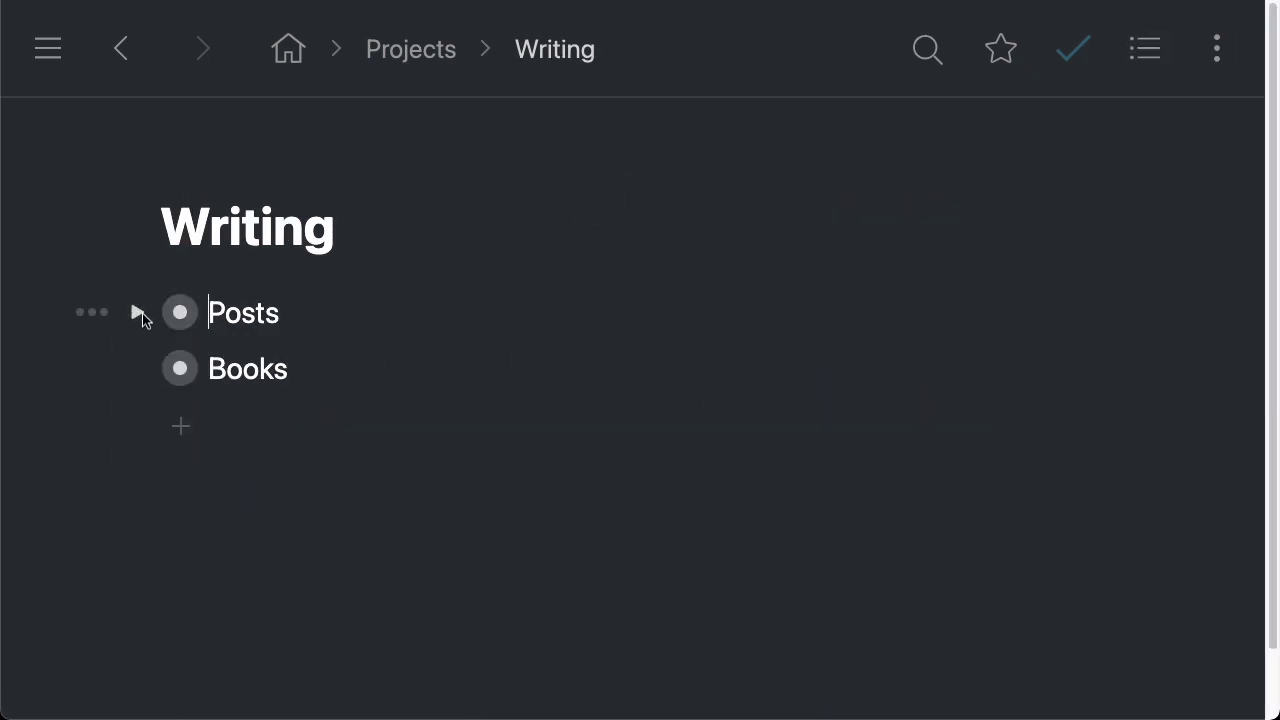
Zoom into Books, expand Book 1, and zoom into its Draft listing Acts 1–3
left_click(181, 371)
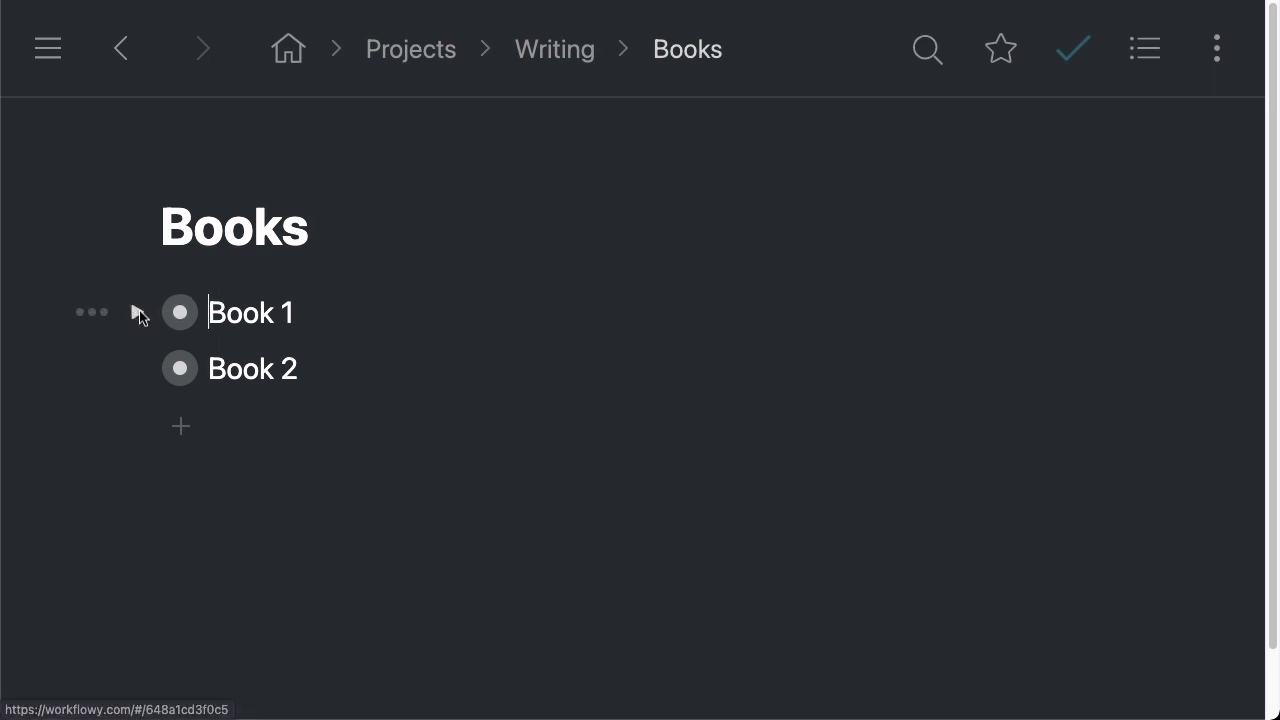
left_click(136, 312)
scroll(929, 331, "down", 1)
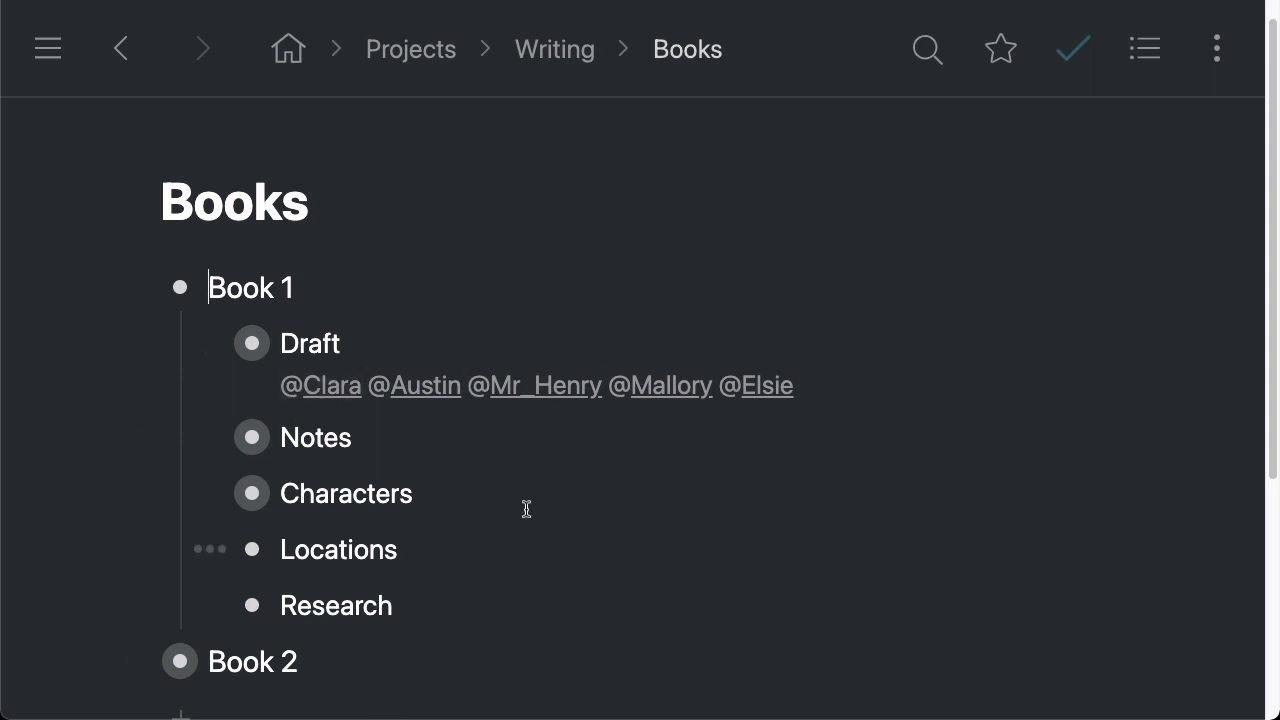
left_click(252, 344)
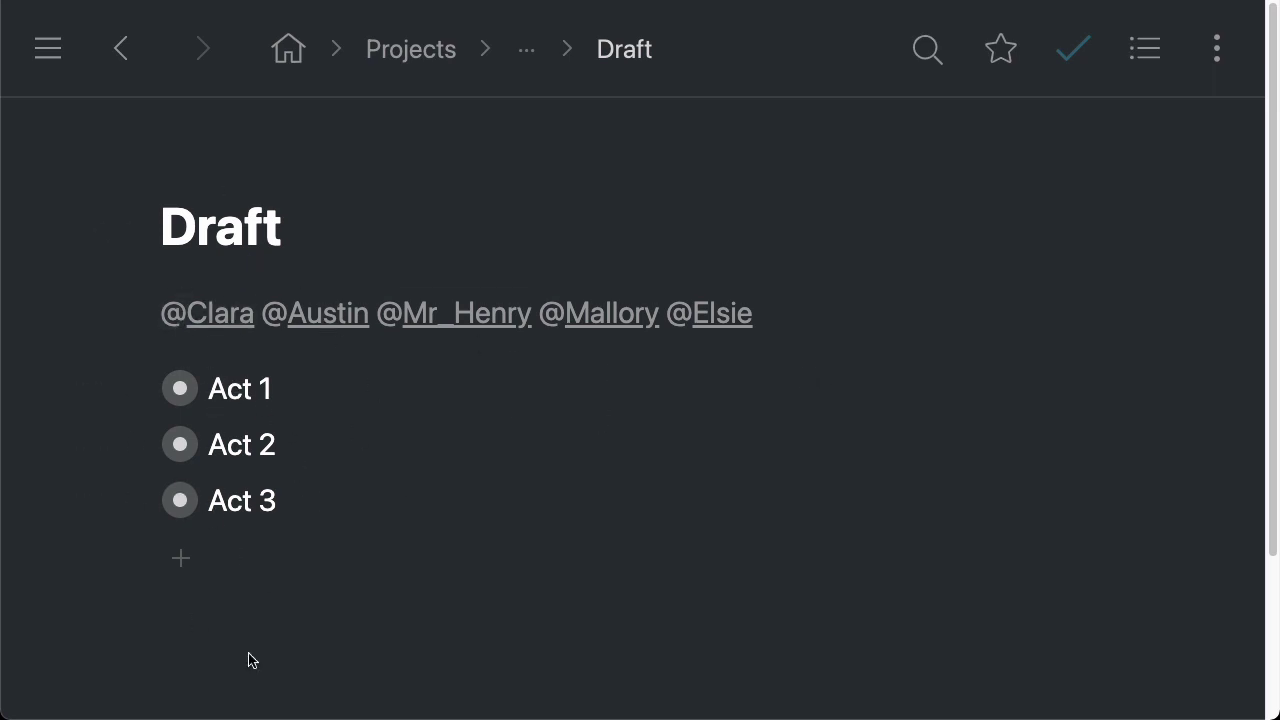
Expand Act 1 to show Chapters 1–3, fold Chapter 1's contents, and place the cursor after Act 1
left_click(141, 387)
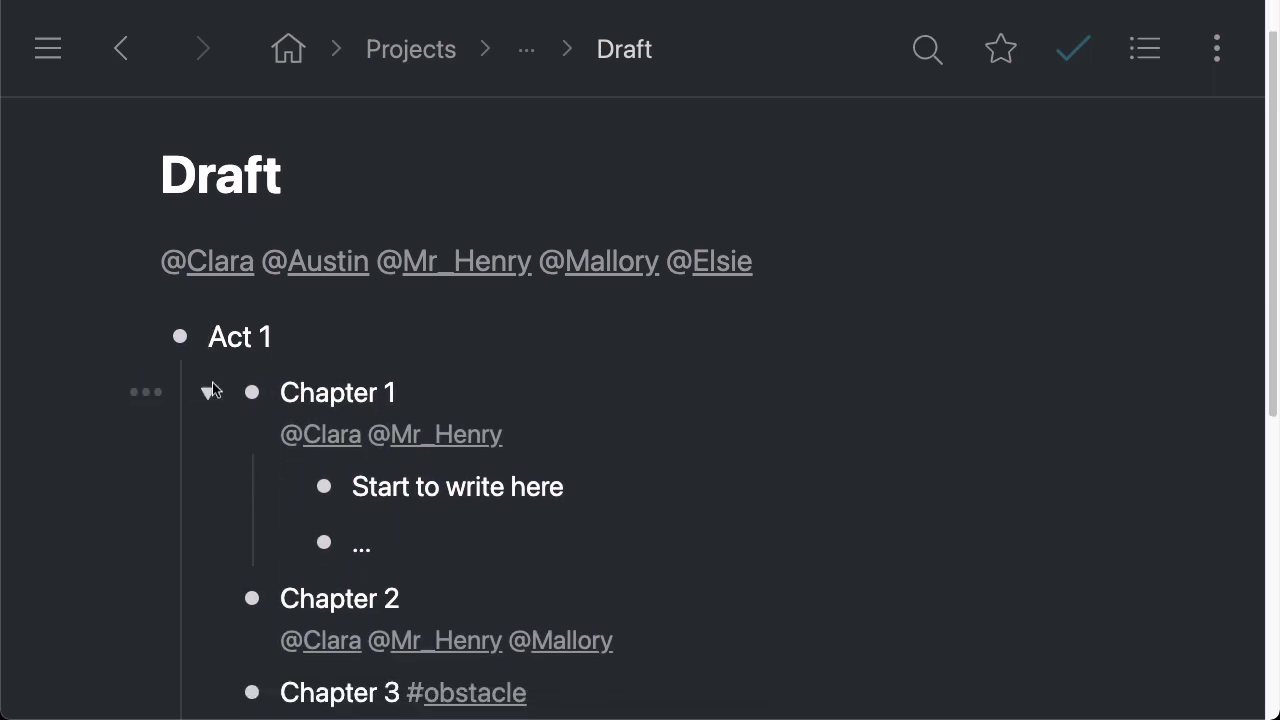
left_click(209, 392)
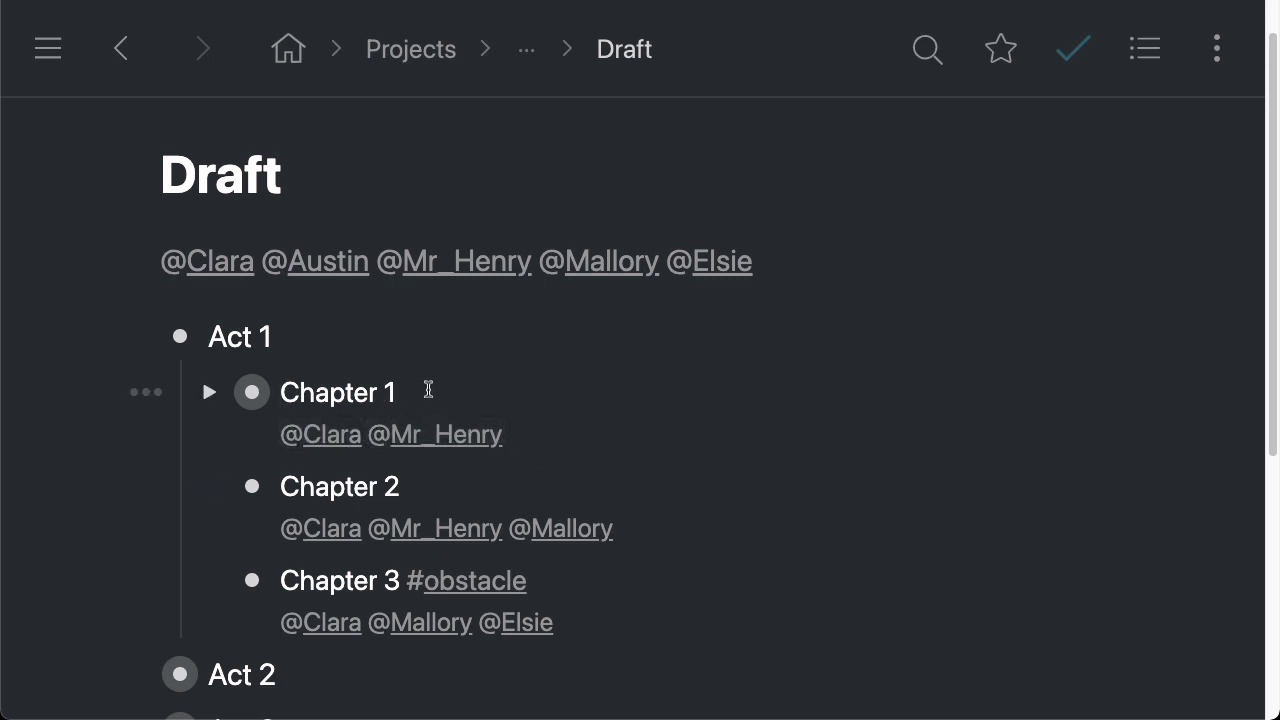
scroll(450, 410, "down", 1)
scroll(400, 420, "up", 1)
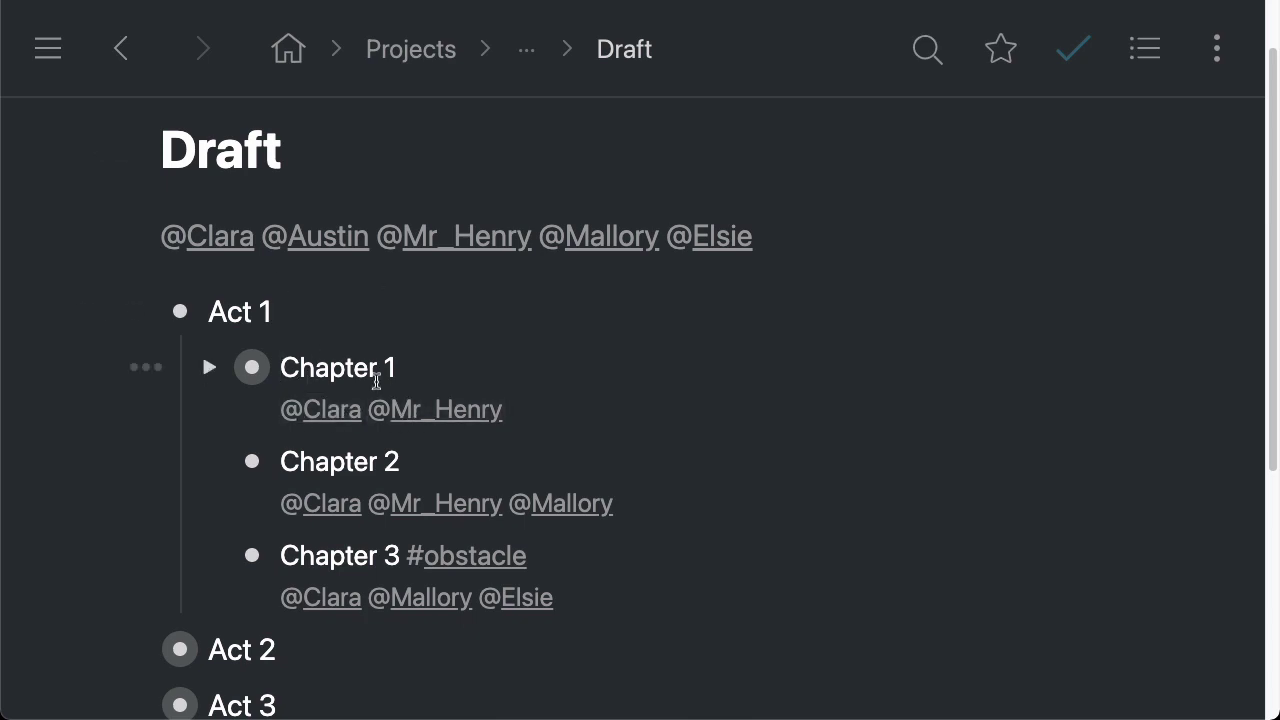
left_click(297, 303)
Type a test note 'You can add some notes here' plus scratch lines under Act 1, then delete it
key("shift+Return")
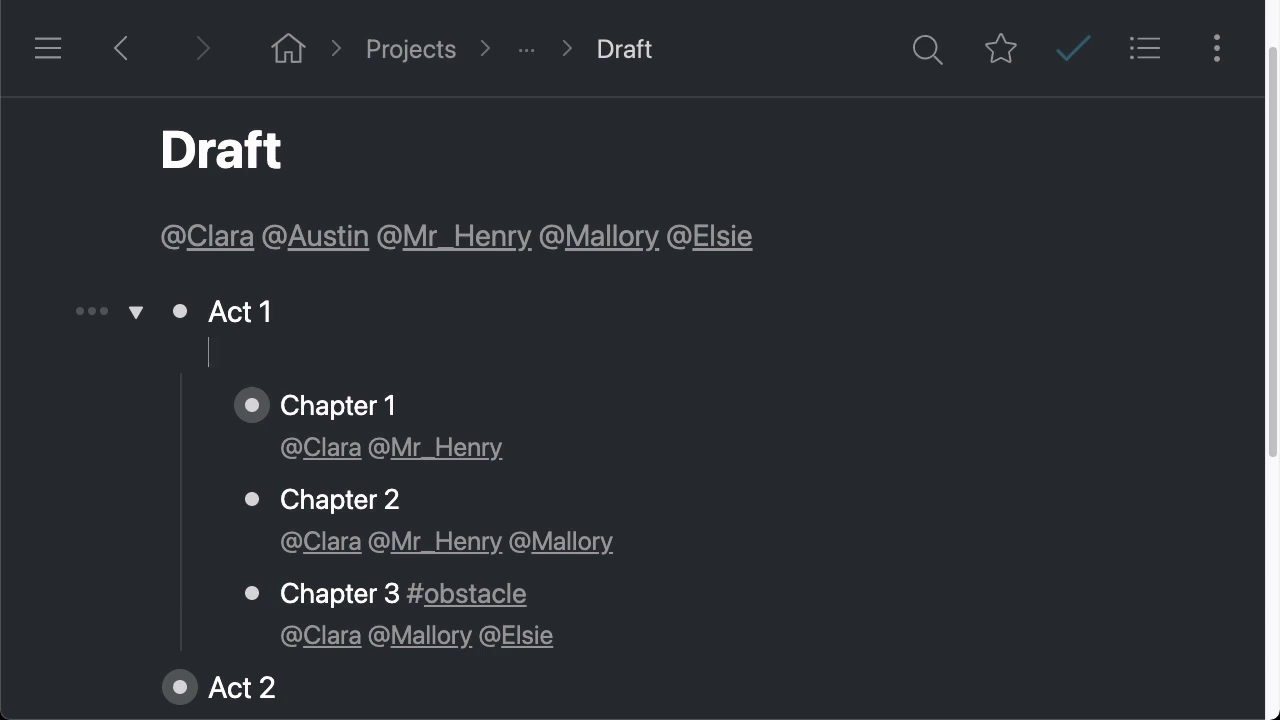
type("You can add some n")
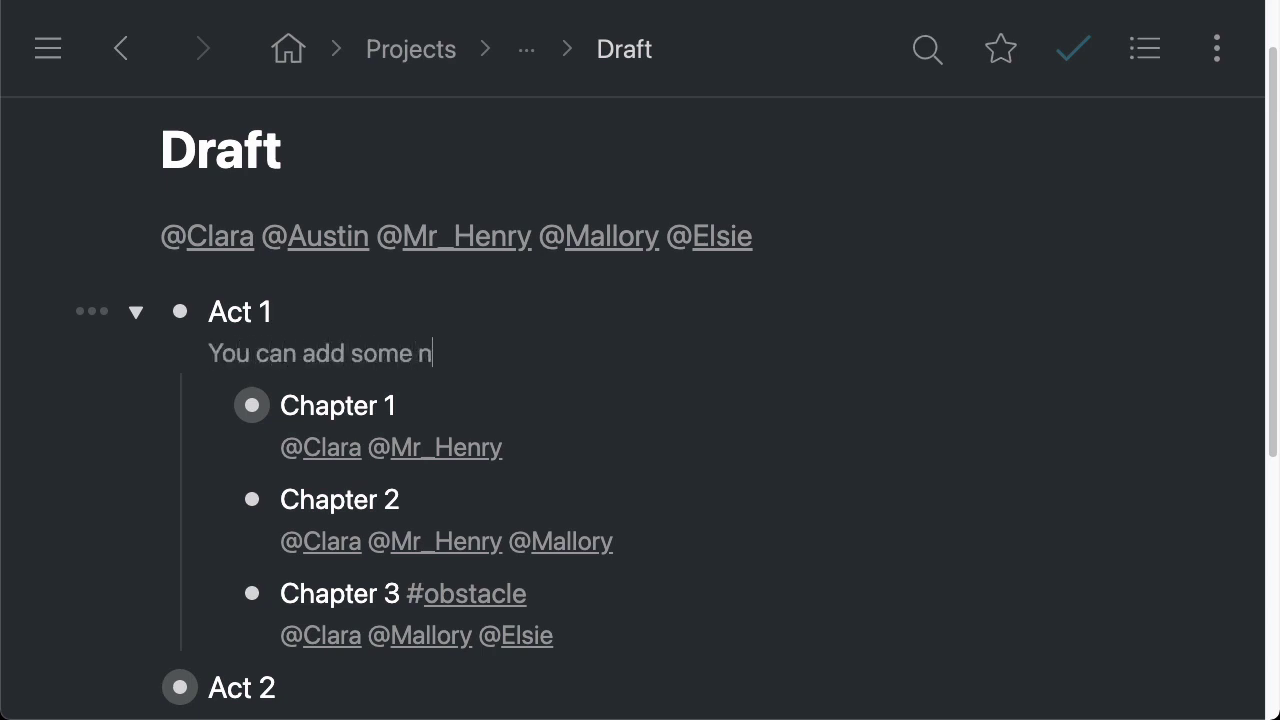
type("otes here")
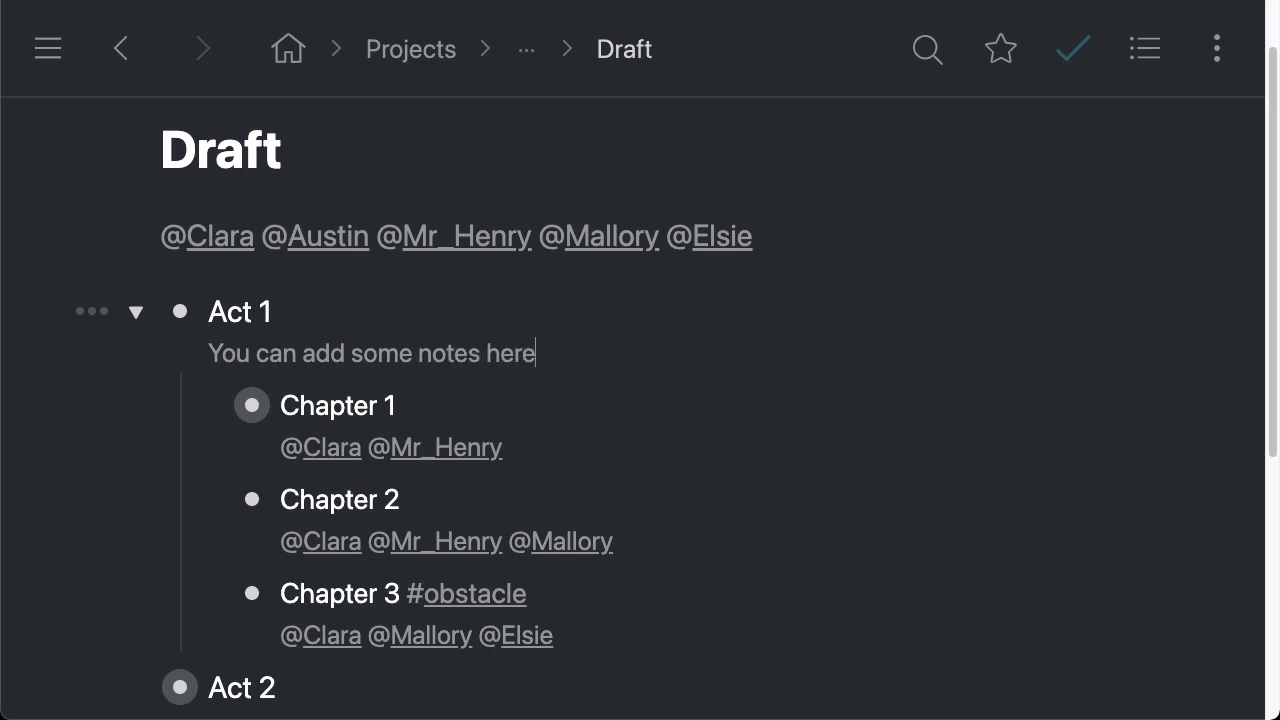
key("Return")
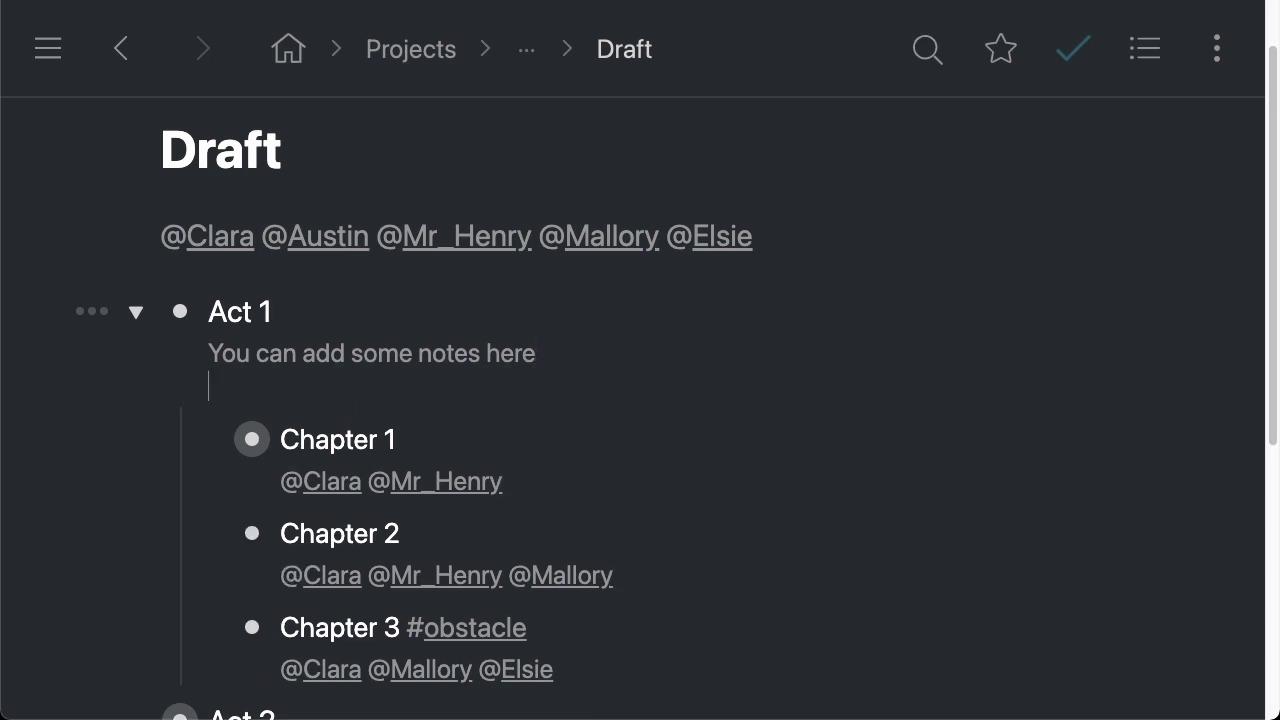
type("dsfsdfsdf")
key("Return")
type("fdsf")
key("Return")
type("sdf")
key("Return")
type("sdf s")
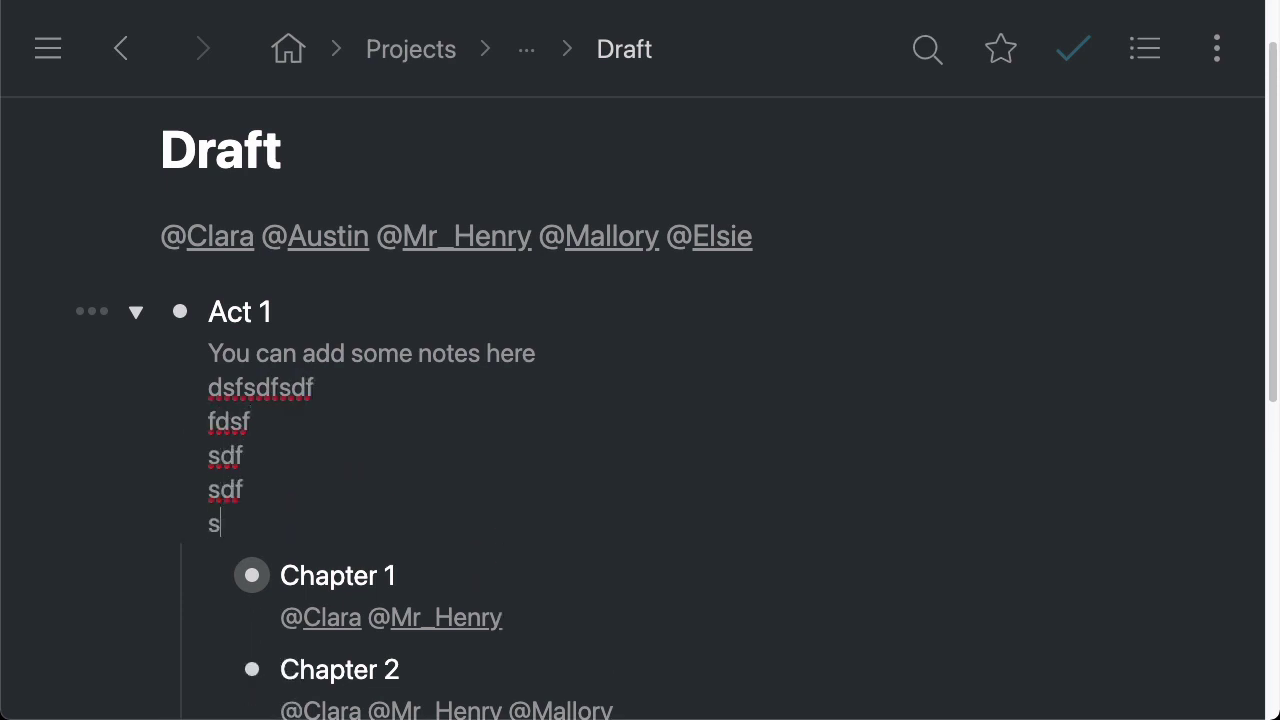
left_click_drag(221, 520, 166, 354)
key("BackSpace")
key("BackSpace")
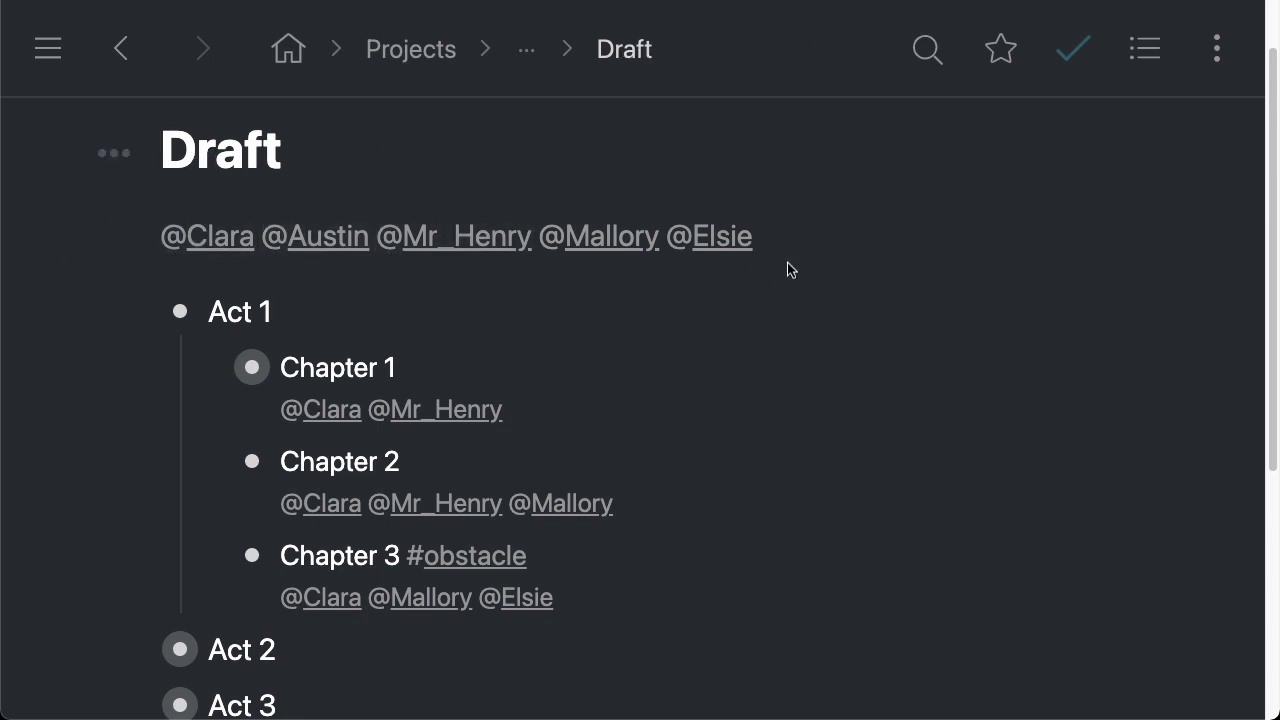
left_click(136, 312)
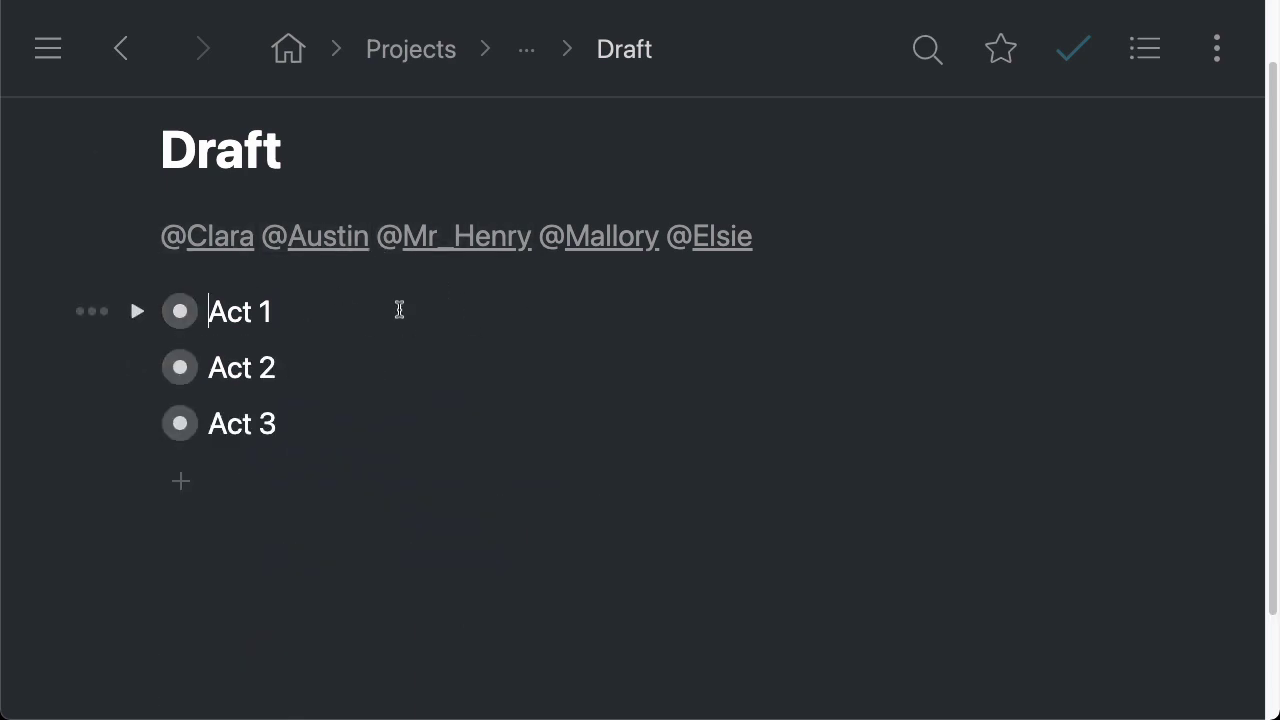
left_click(458, 251)
scroll(790, 352, "down", 2)
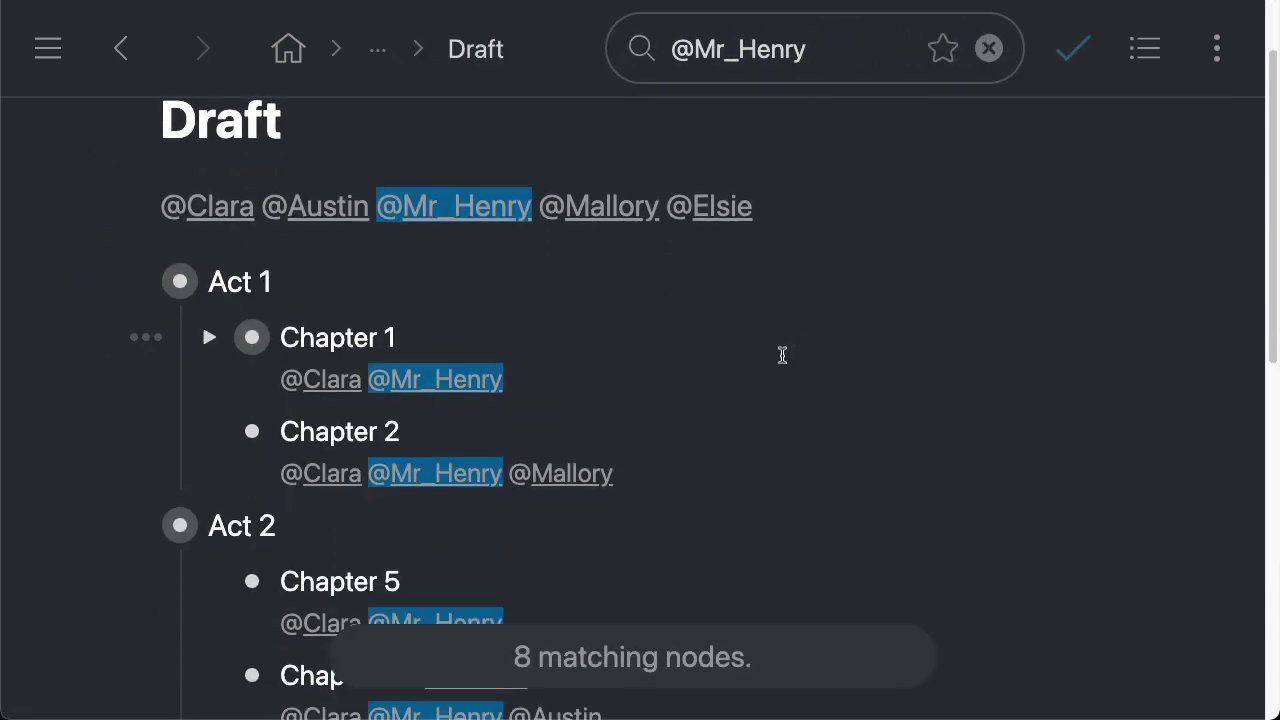
scroll(589, 403, "down", 3)
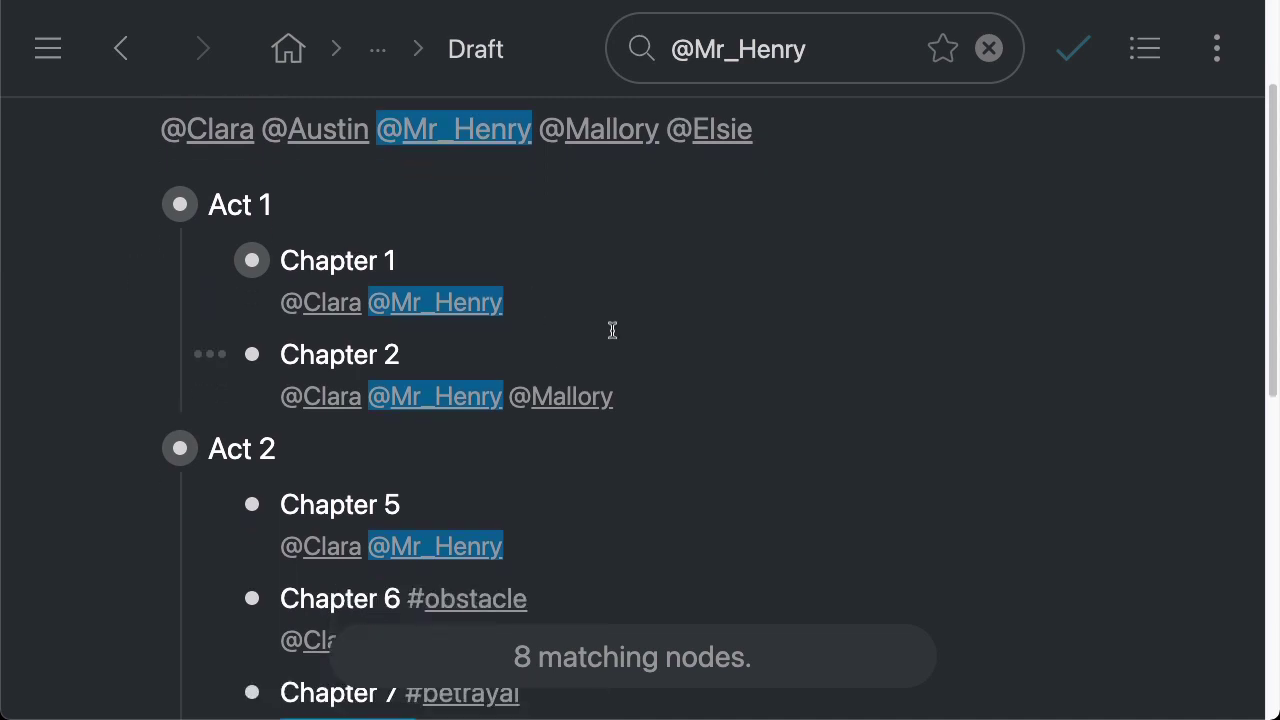
scroll(671, 333, "down", 9)
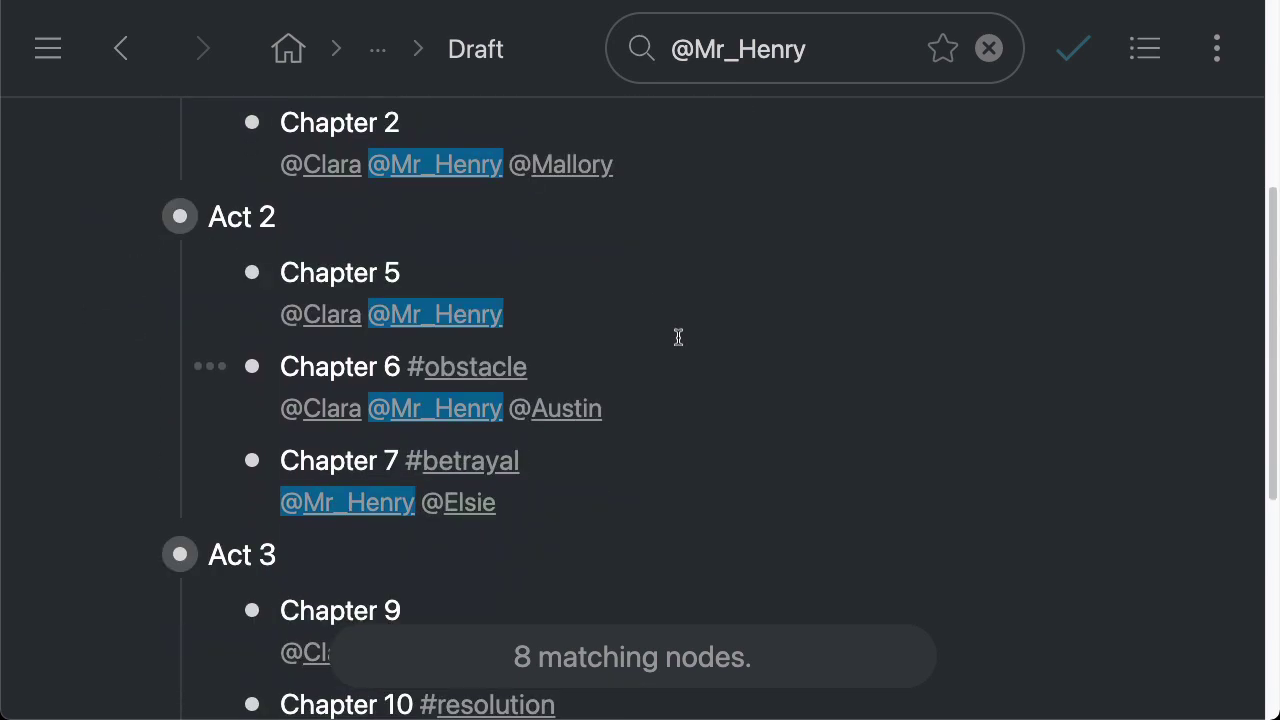
scroll(722, 515, "down", 4)
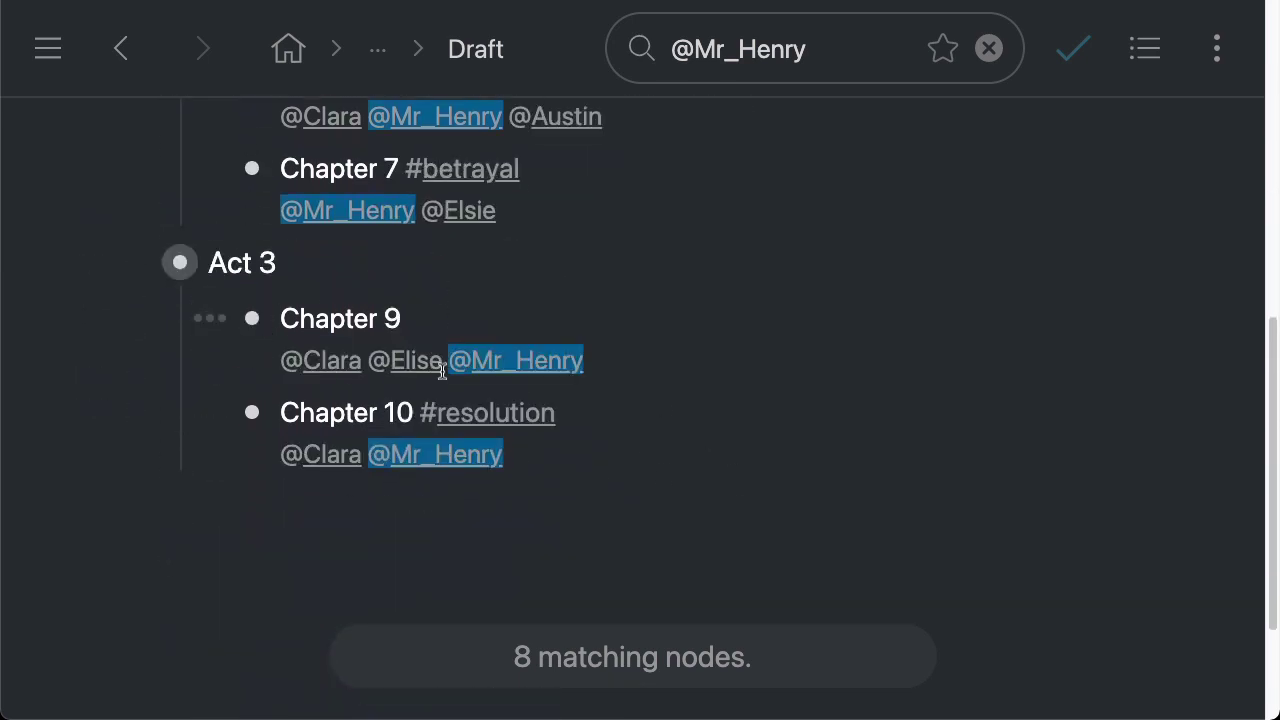
scroll(466, 412, "up", 20)
scroll(449, 354, "down", 4)
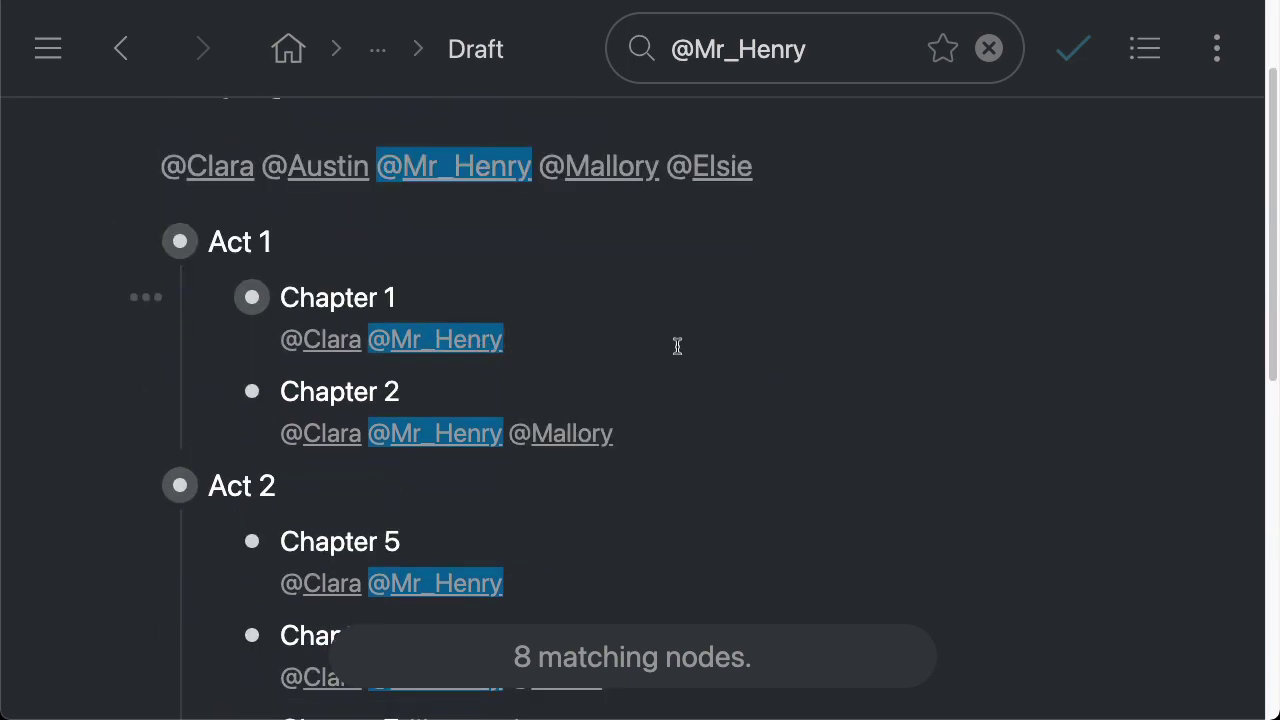
scroll(698, 350, "down", 15)
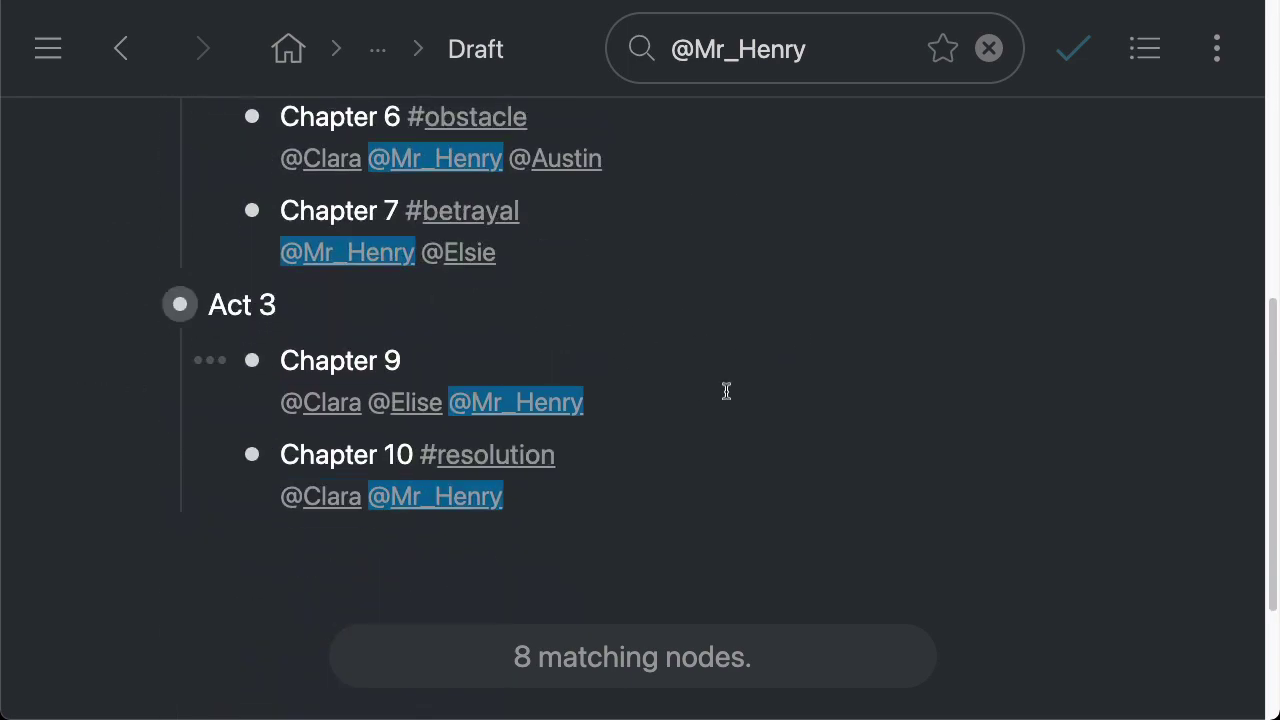
scroll(726, 391, "up", 16)
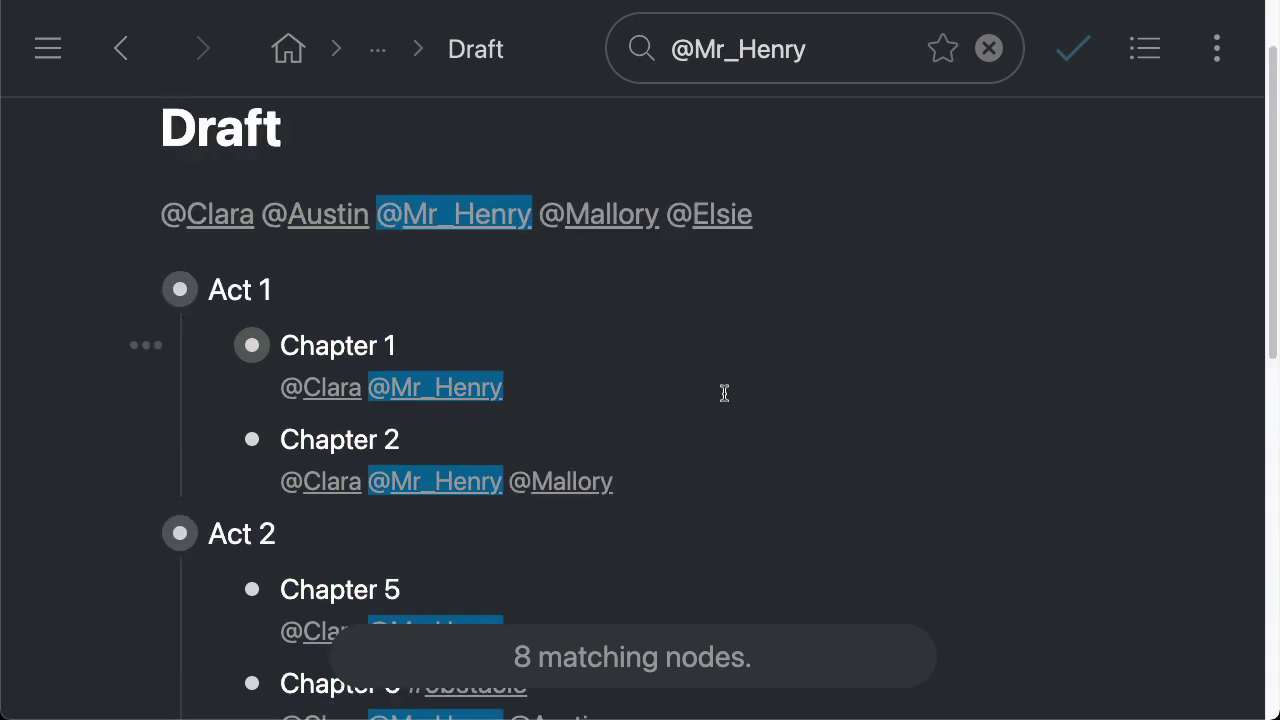
left_click(680, 350)
left_click(597, 220)
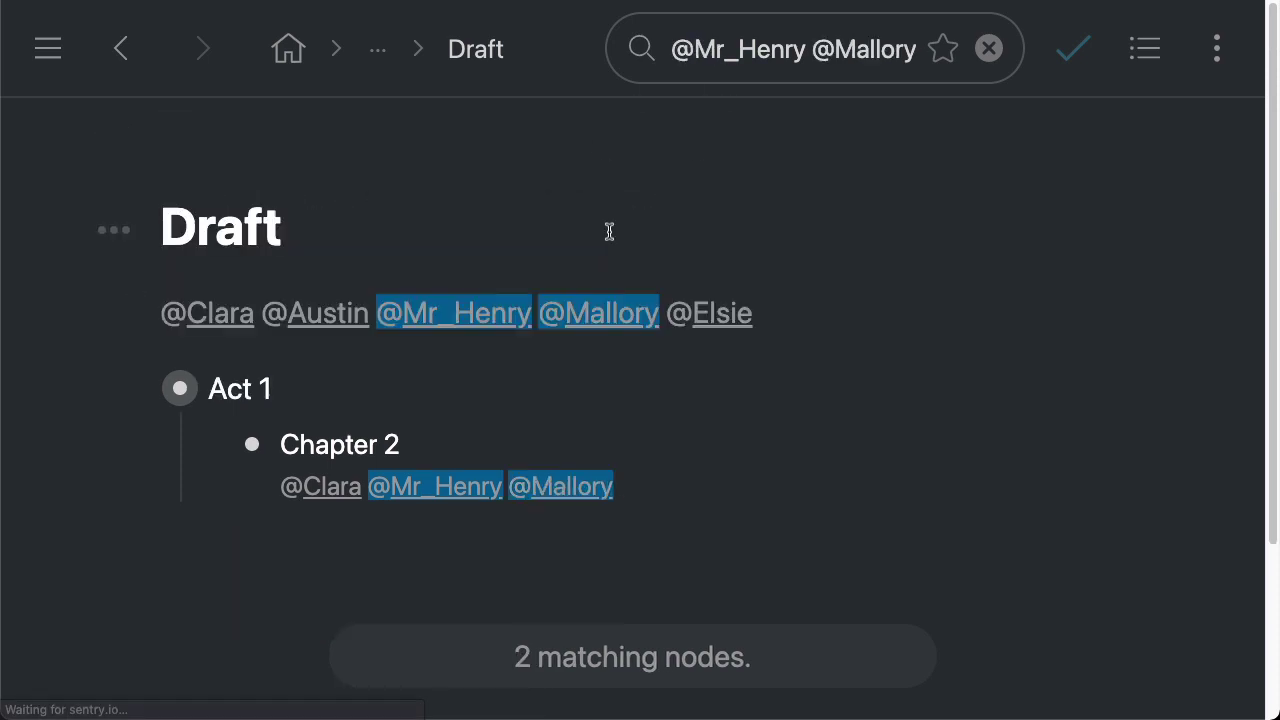
scroll(362, 338, "down", 3)
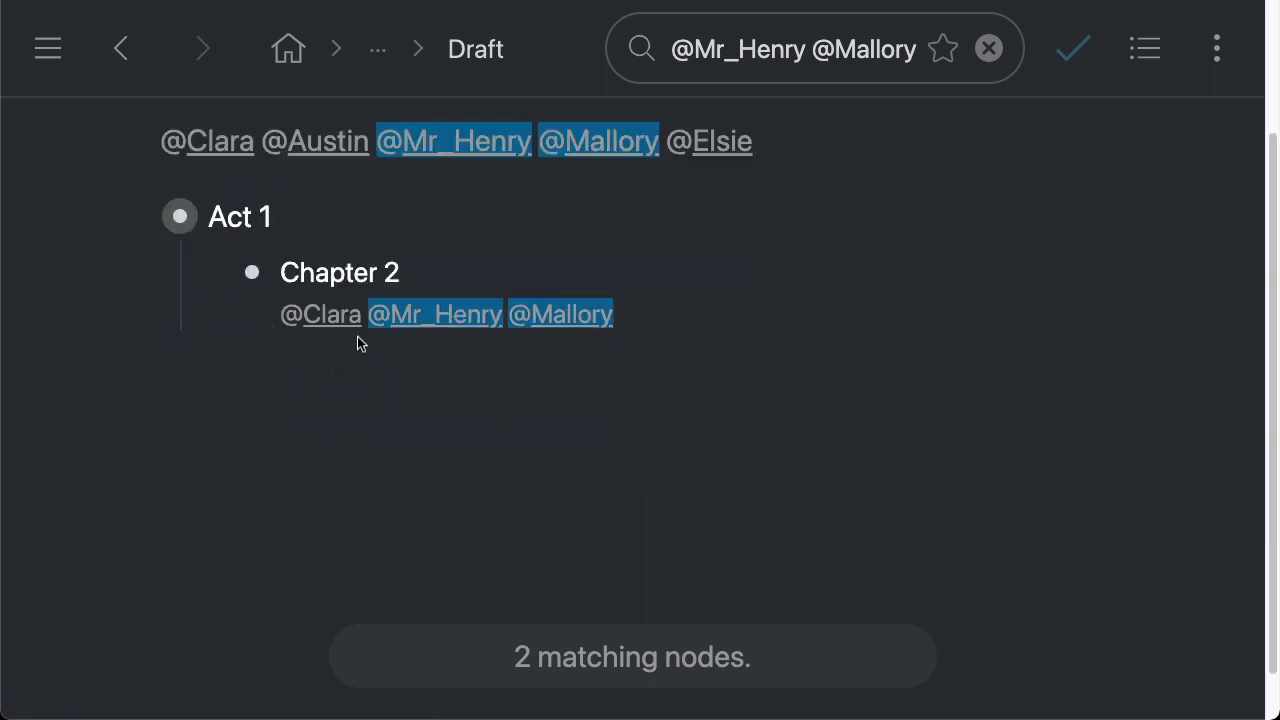
scroll(362, 338, "up", 1)
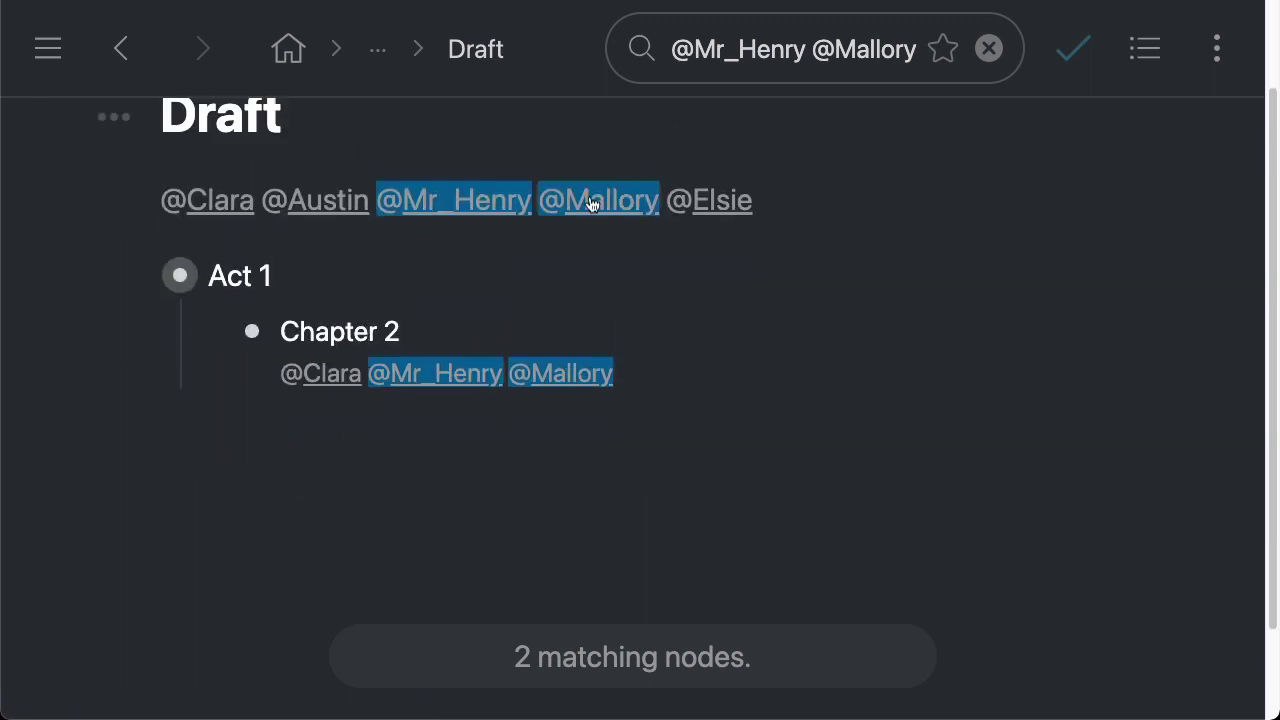
Remove both tags and close the search so Acts 1 to 3 show again
left_click(590, 204)
left_click(450, 312)
left_click(640, 257)
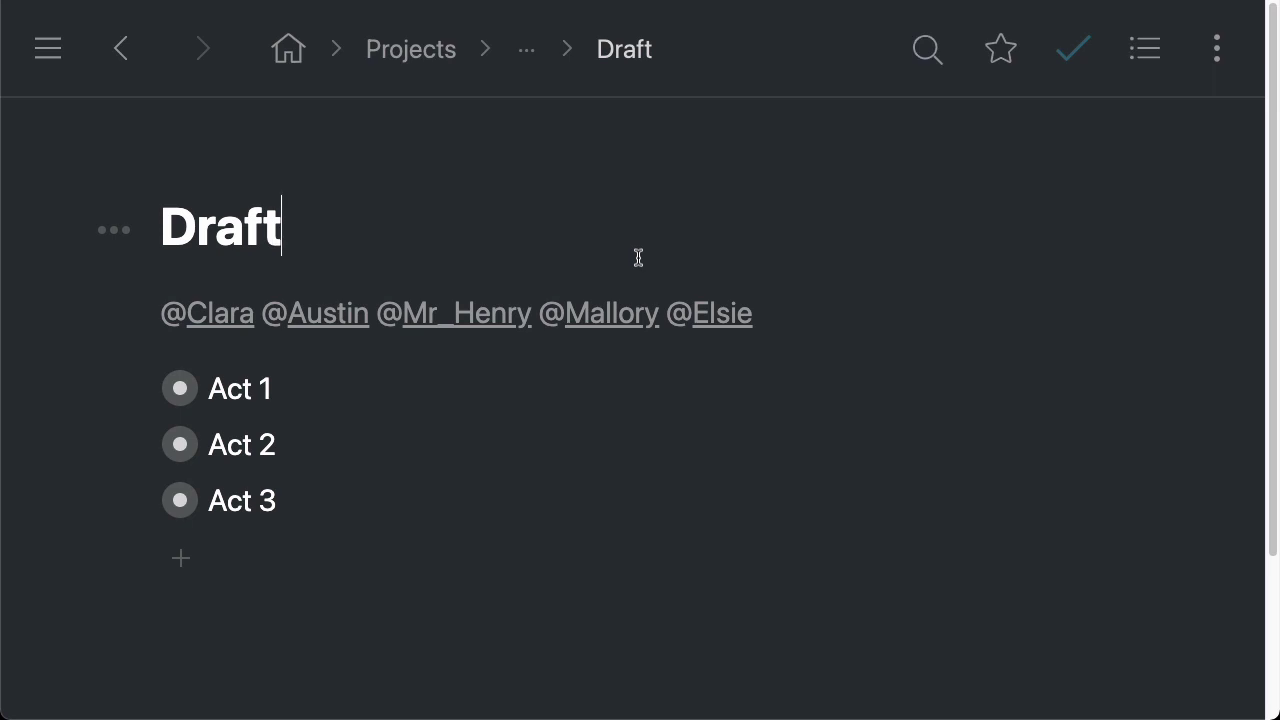
Expand the whole outline, then navigate Home > Projects > Writing > Books > Draft
key("ctrl+Down")
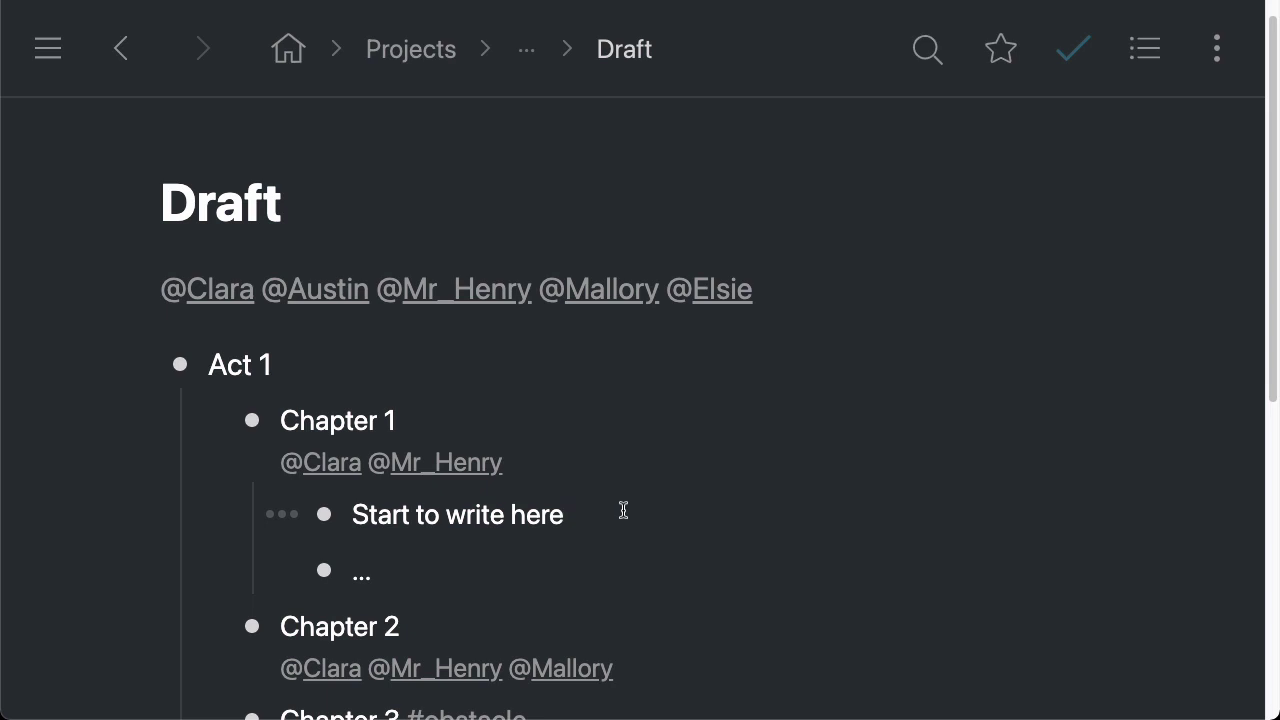
left_click(467, 426)
left_click(297, 66)
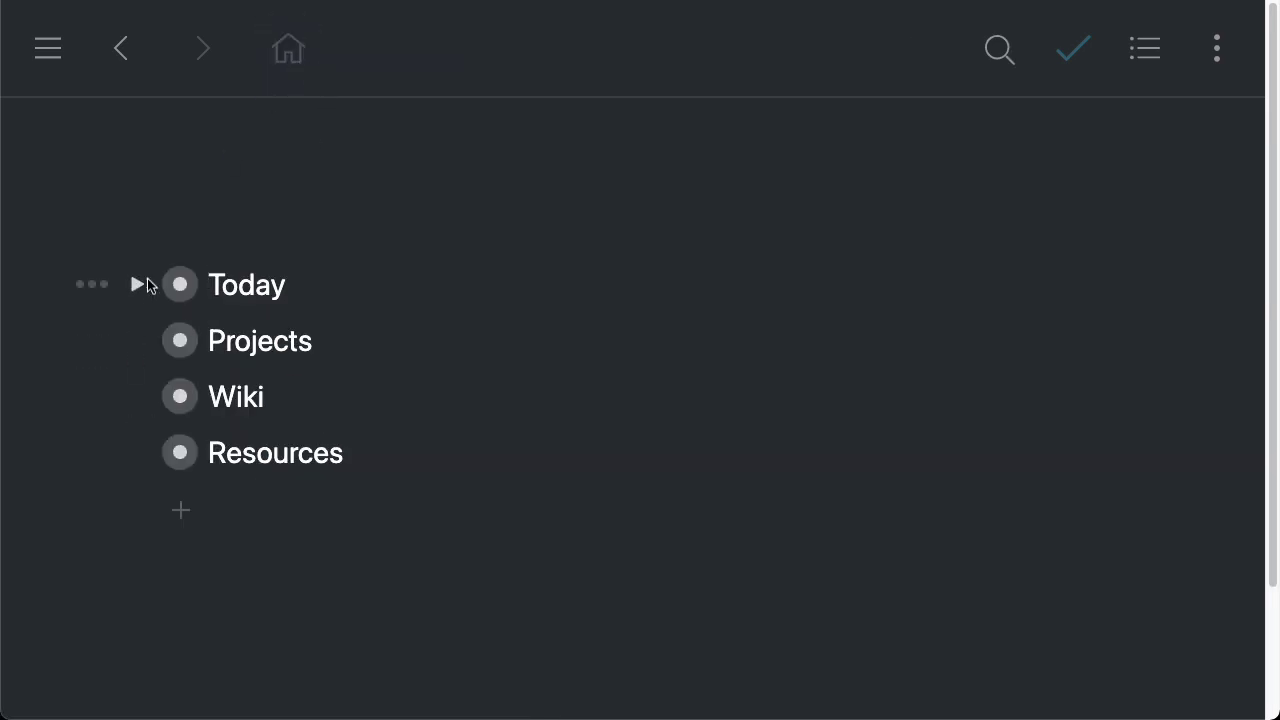
left_click(180, 342)
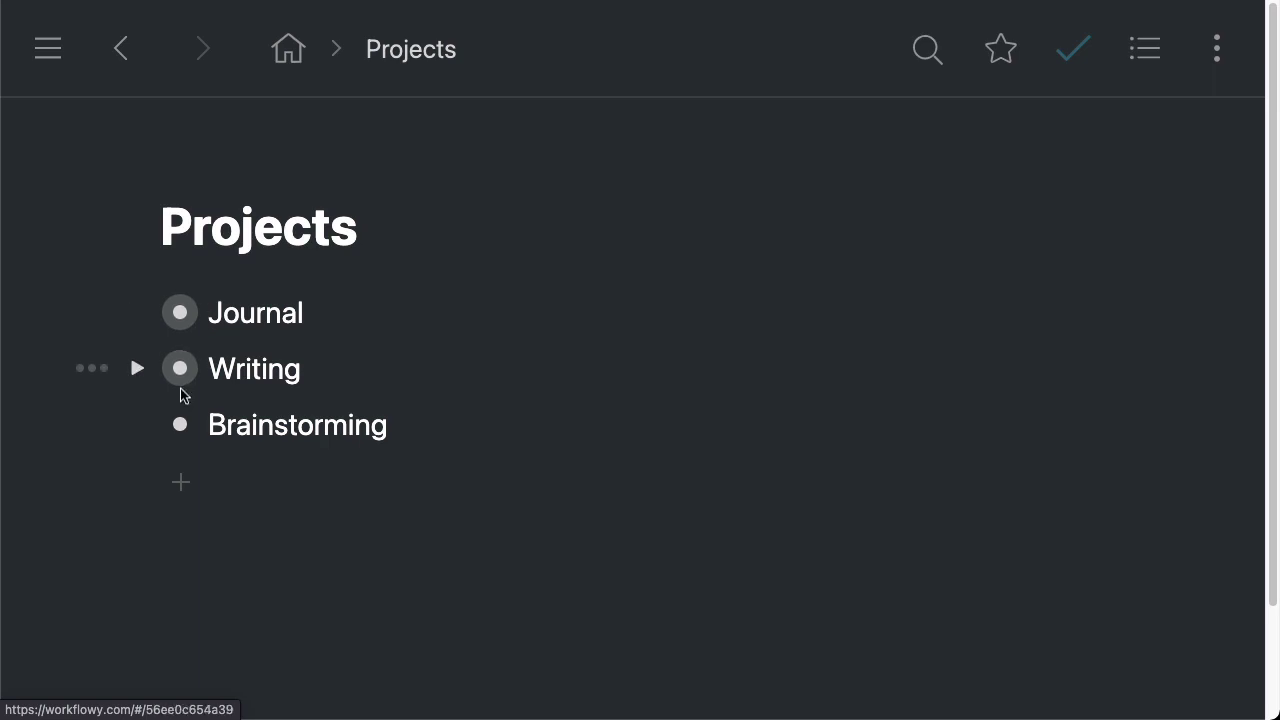
left_click(180, 368)
left_click(180, 368)
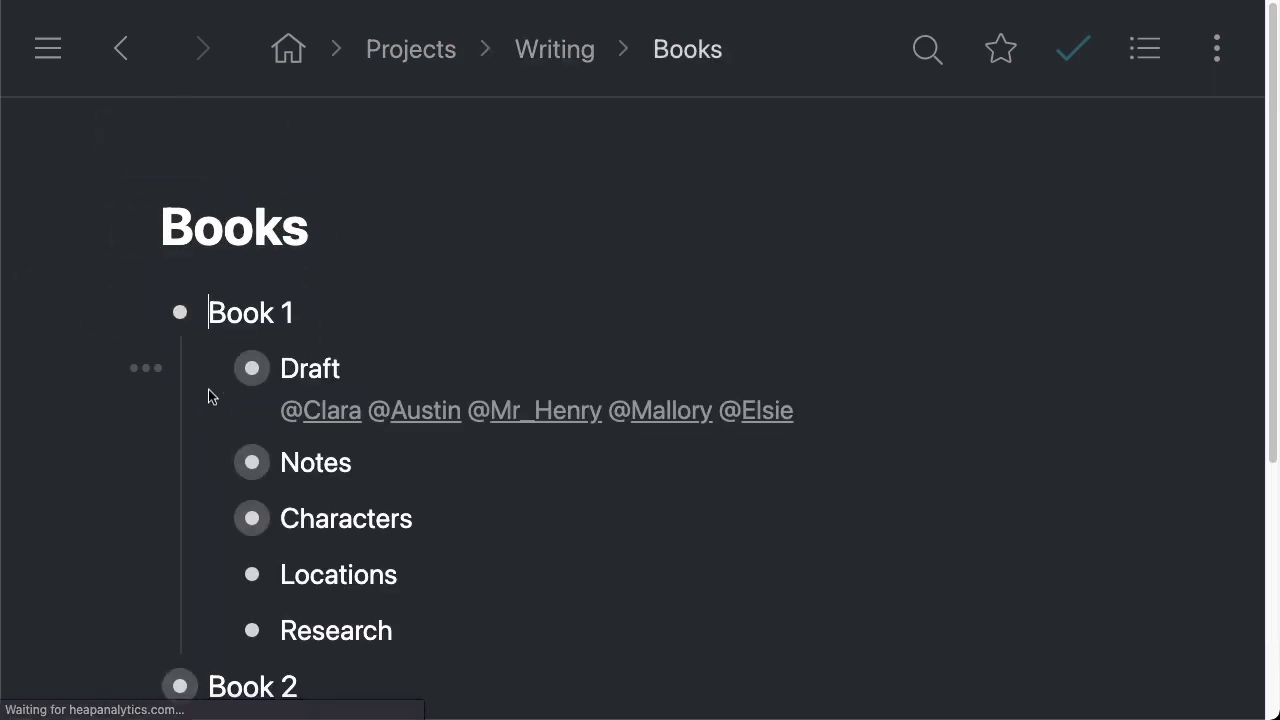
left_click(249, 367)
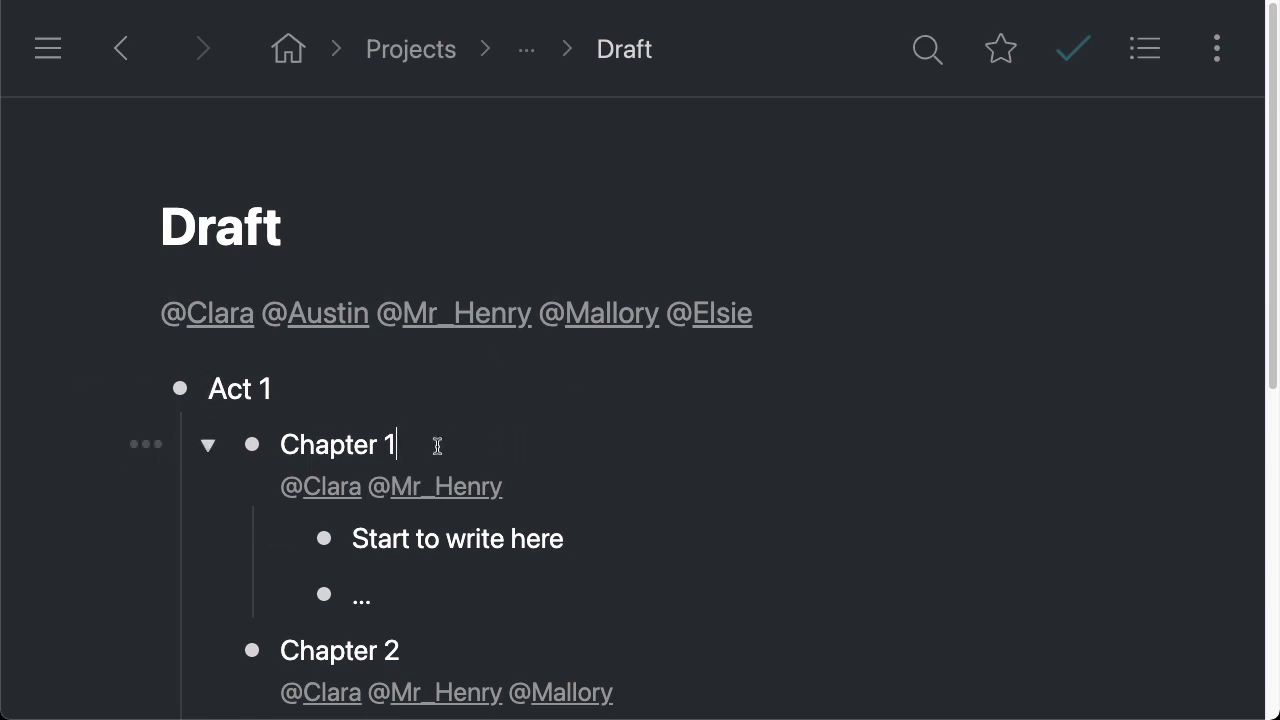
Collapse Chapter 1 and copy a mirror of it from its ••• menu
left_click(210, 445)
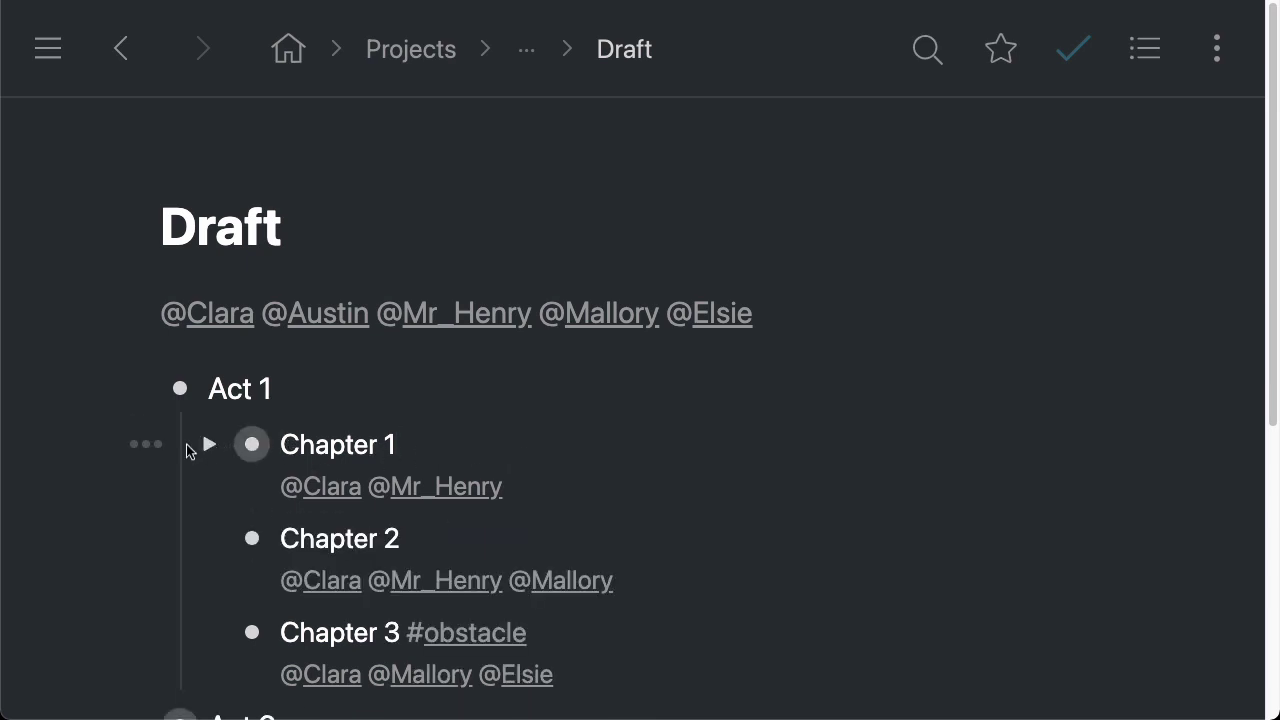
left_click(146, 444)
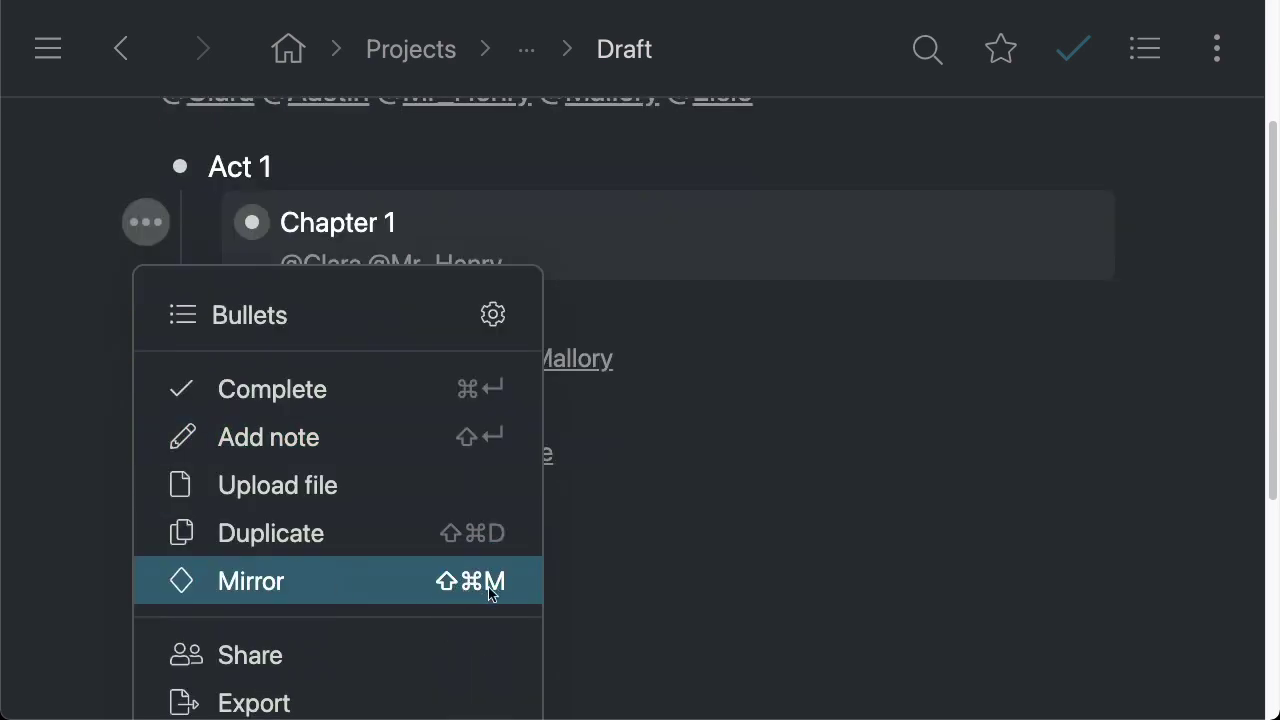
left_click(386, 581)
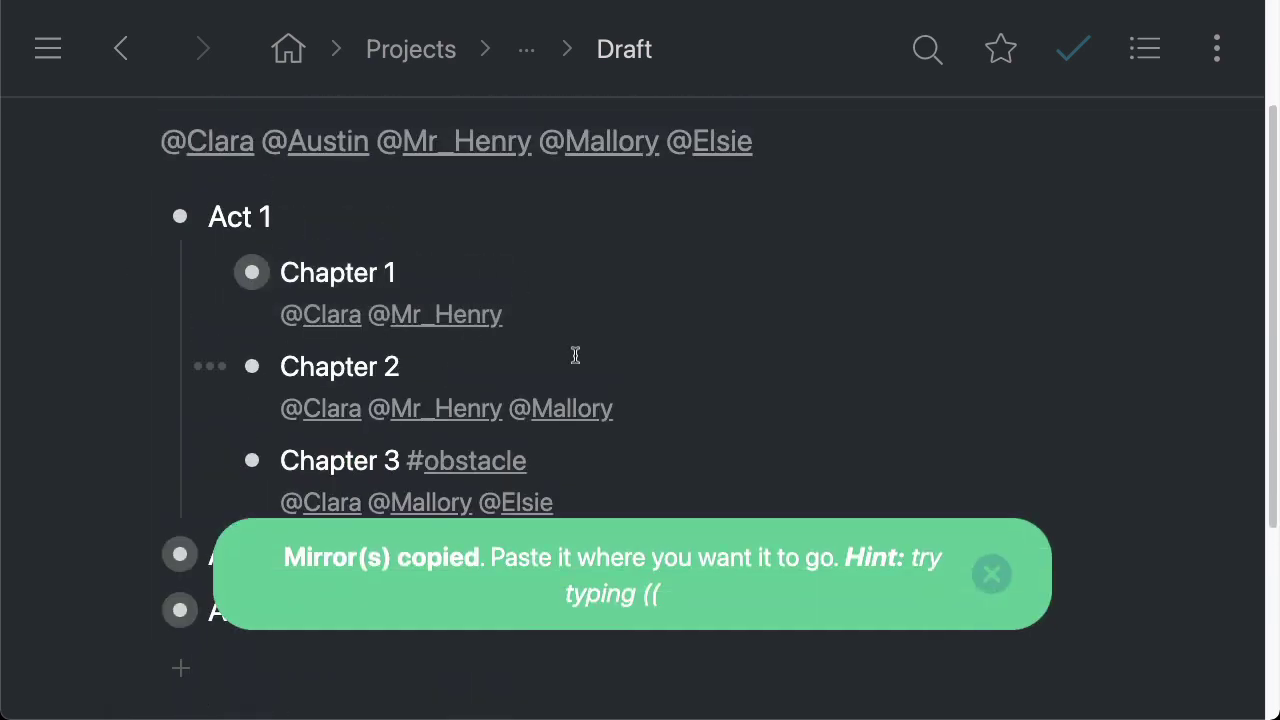
left_click(1007, 585)
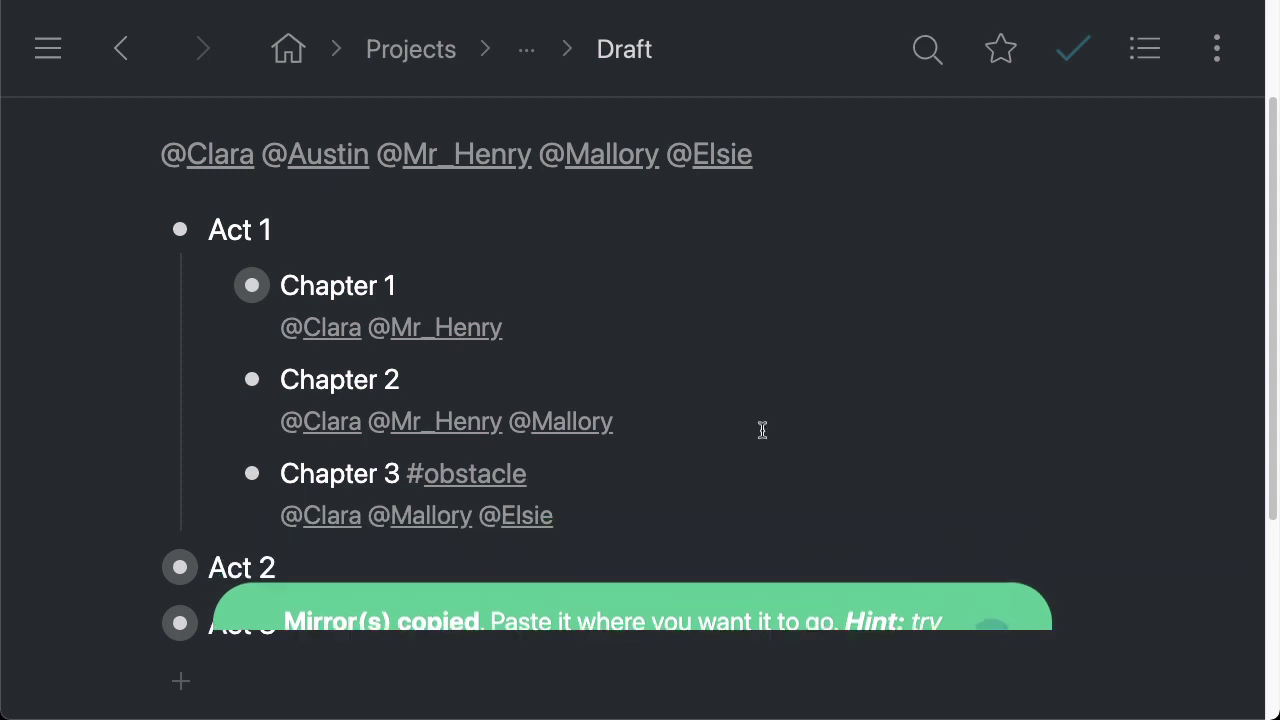
Go to the Today page and put the caret after 'Write for 2 hours'
left_click(285, 50)
left_click(180, 284)
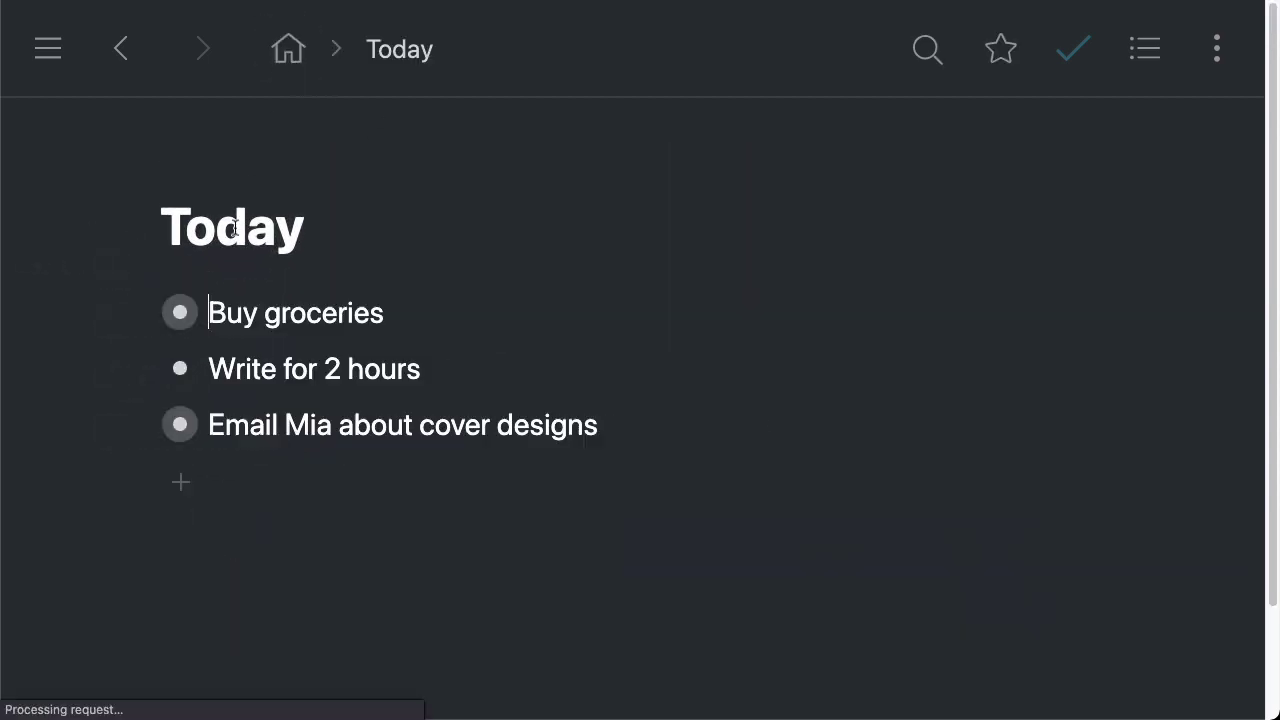
left_click(318, 214)
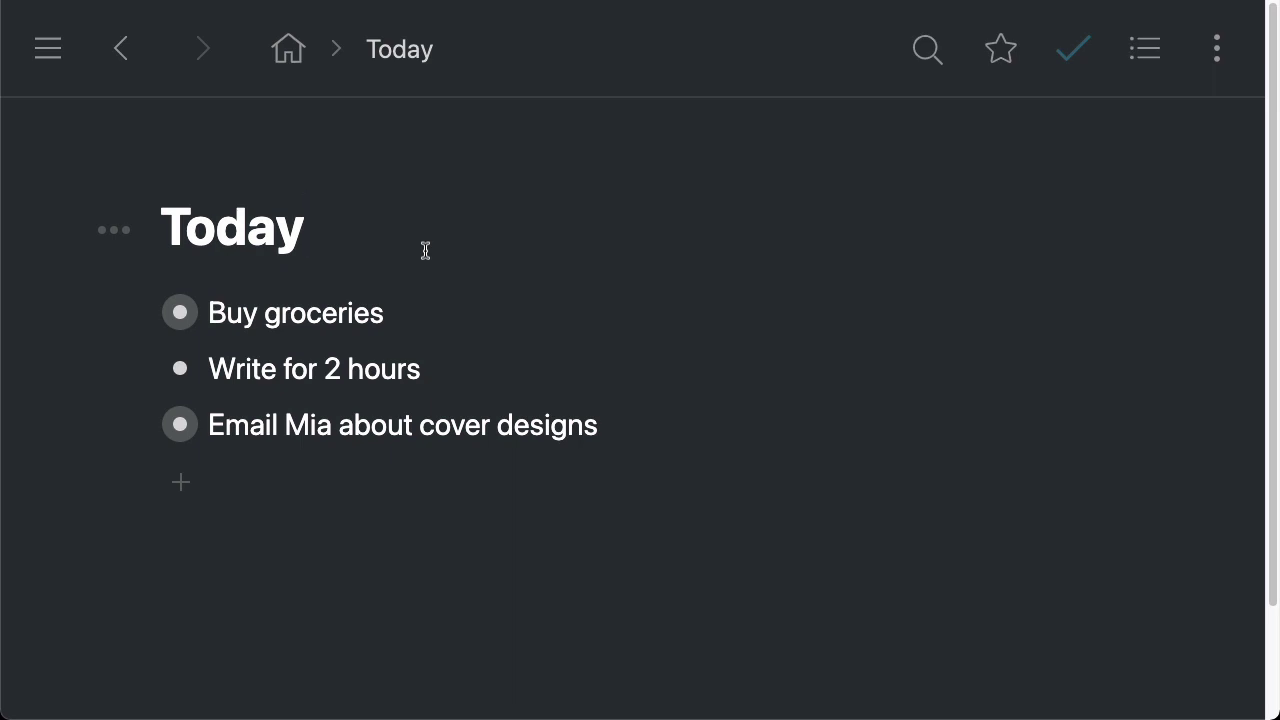
left_click_drag(211, 367, 449, 372)
left_click(448, 376)
Add an indented bullet under 'Write for 2 hours' and paste the Chapter 1 mirror into it
key("Return")
key("Tab")
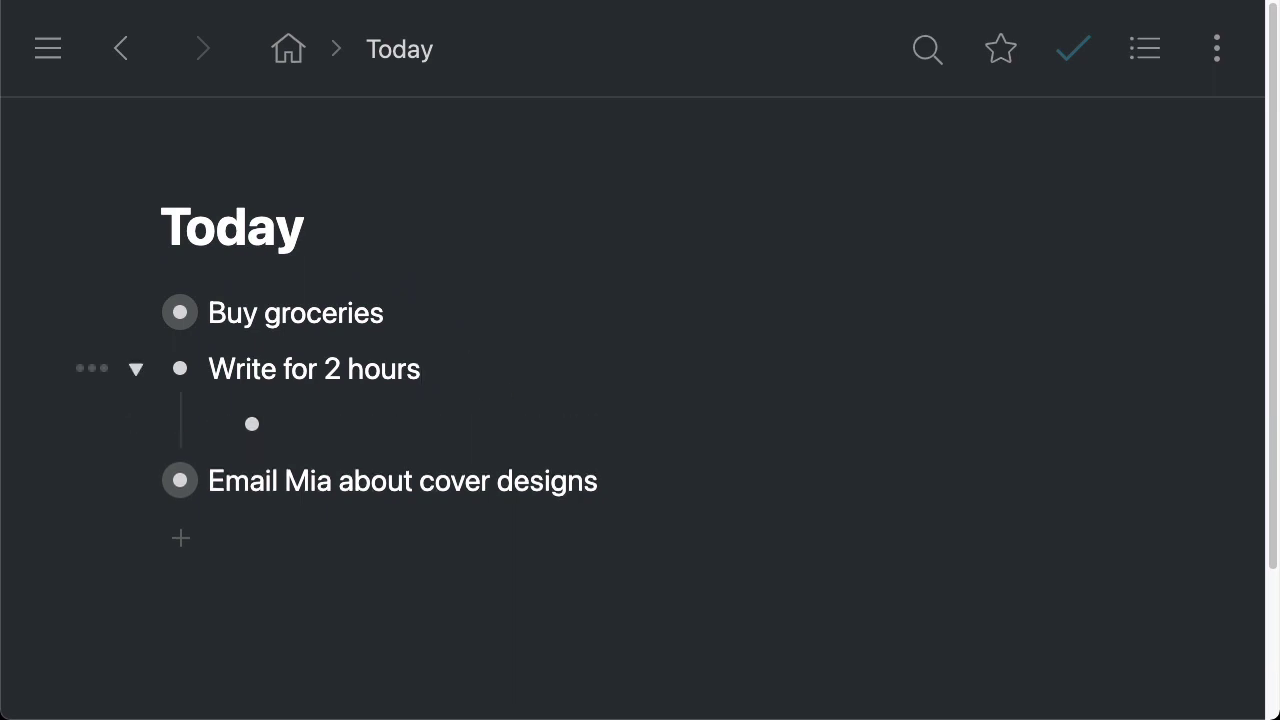
key("super+v")
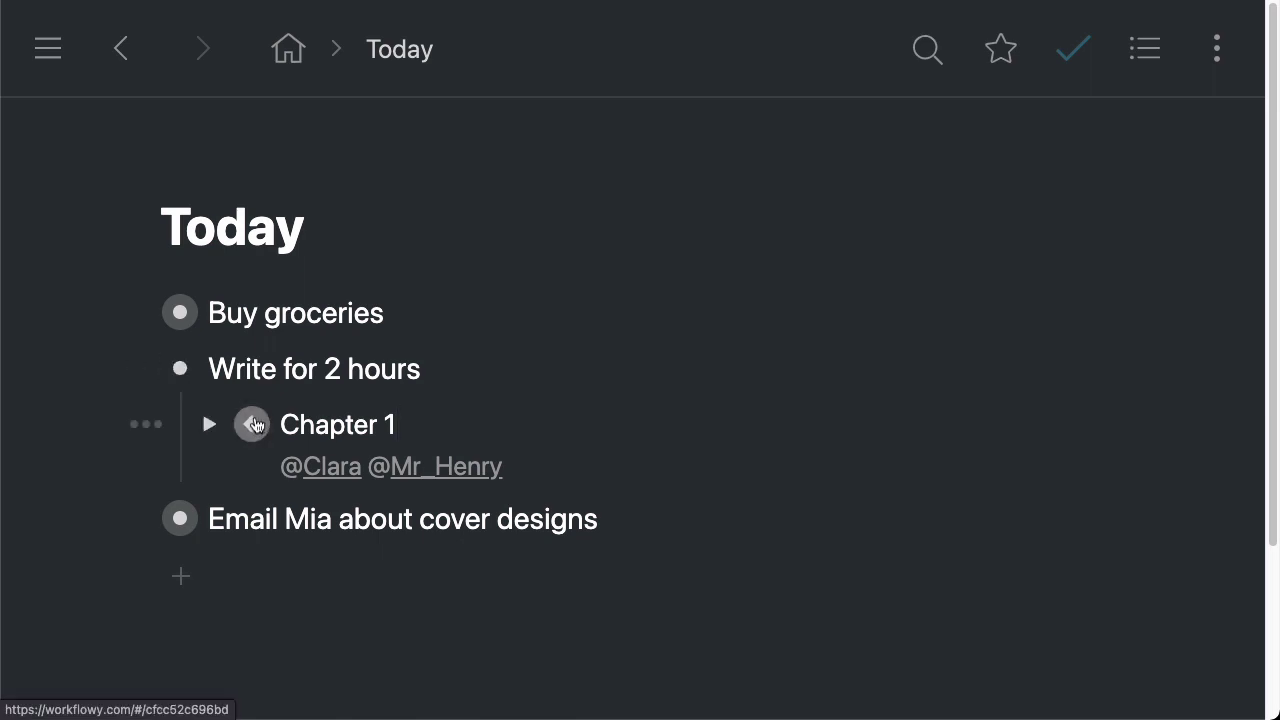
left_click_drag(277, 422, 409, 422)
left_click(396, 444)
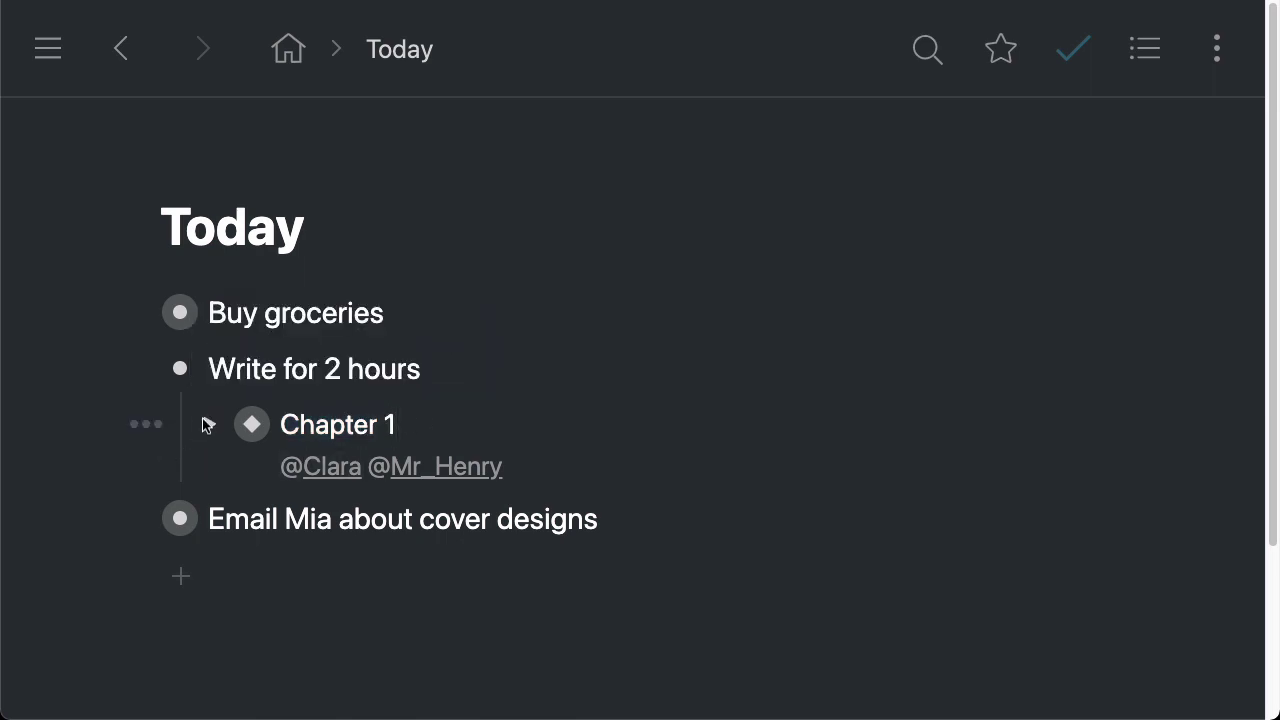
left_click_drag(420, 418, 279, 424)
left_click(355, 424)
left_click(146, 432)
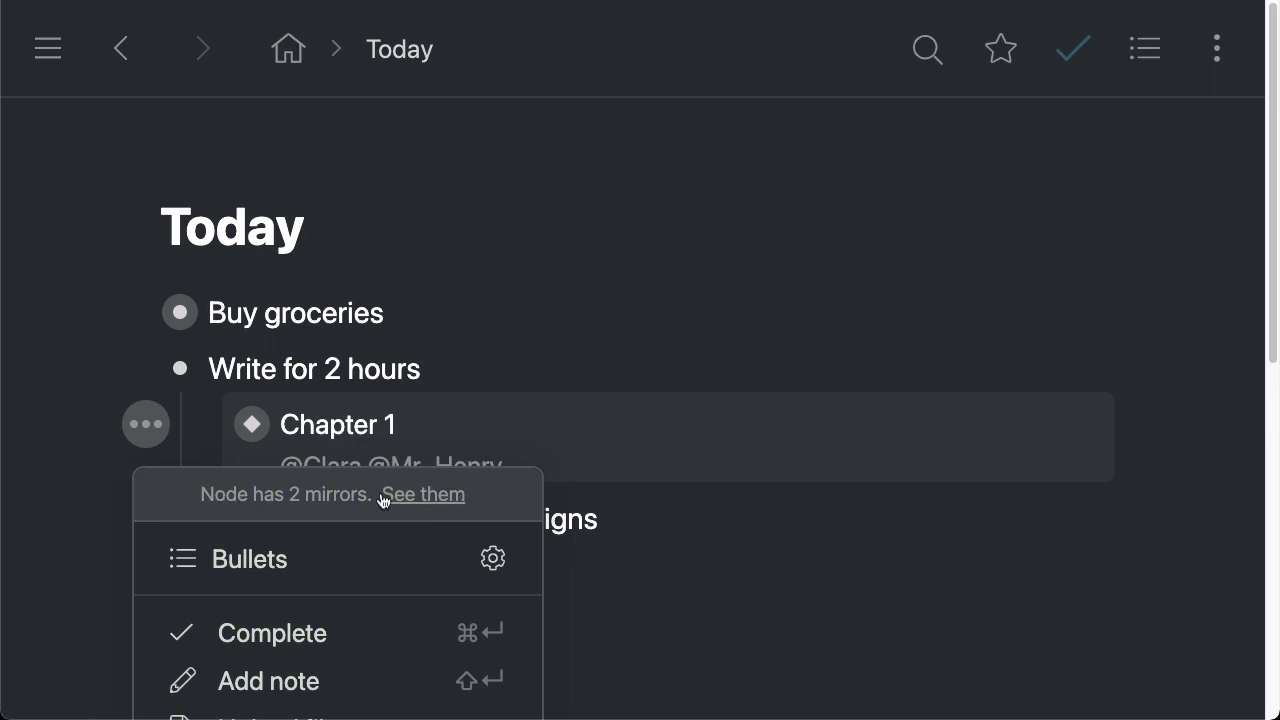
left_click(431, 512)
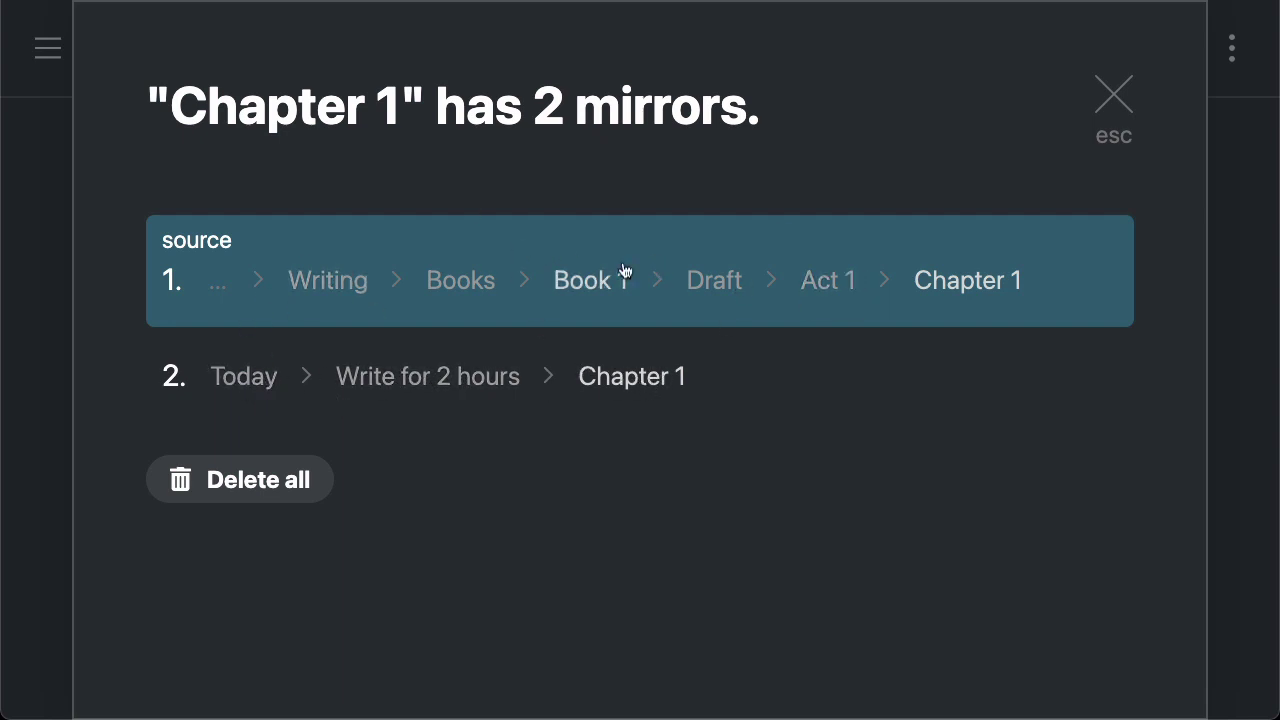
Close the mirrors list, collapse 'Write for 2 hours', and star the Today page
left_click(1113, 100)
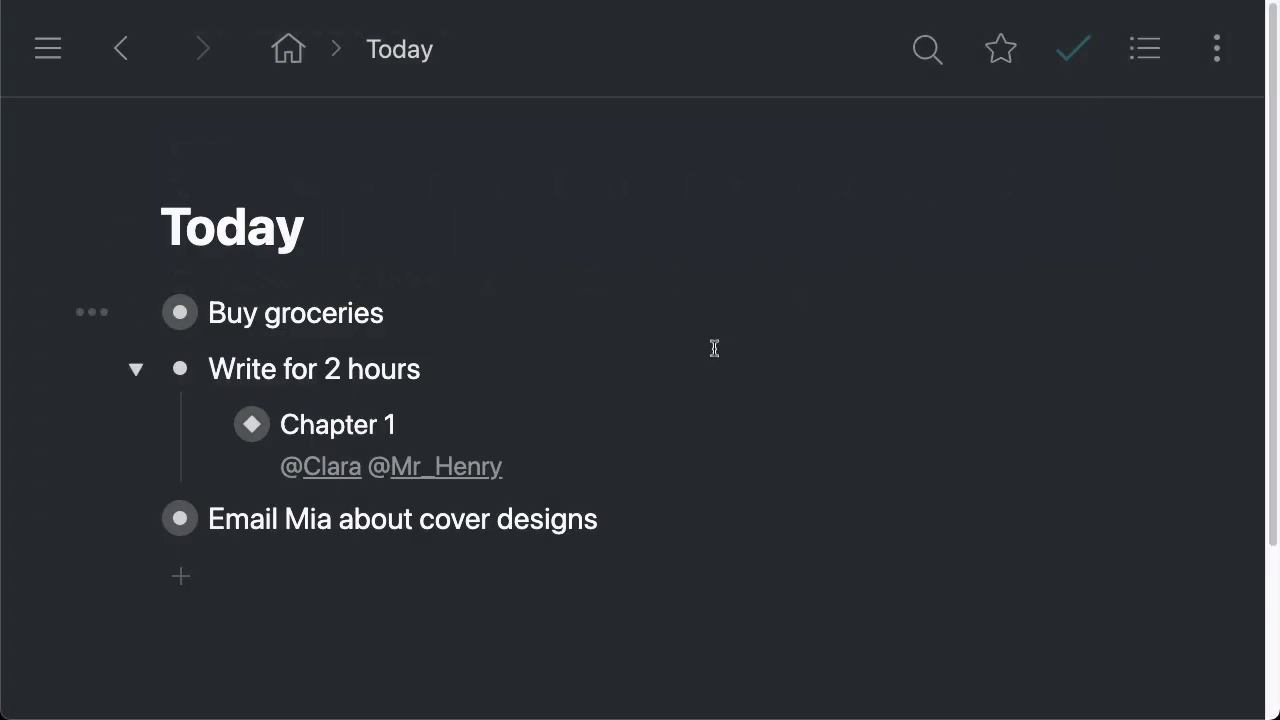
left_click(208, 425)
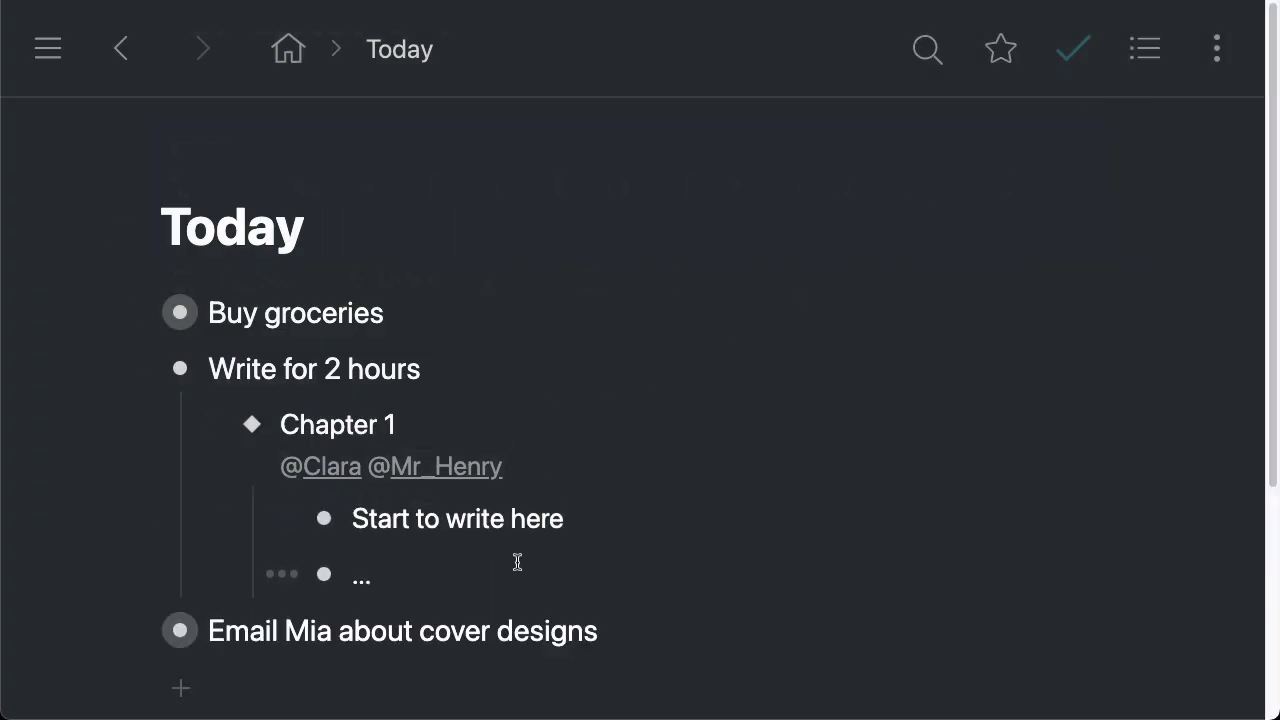
left_click_drag(489, 566, 327, 514)
left_click(445, 518)
left_click(137, 369)
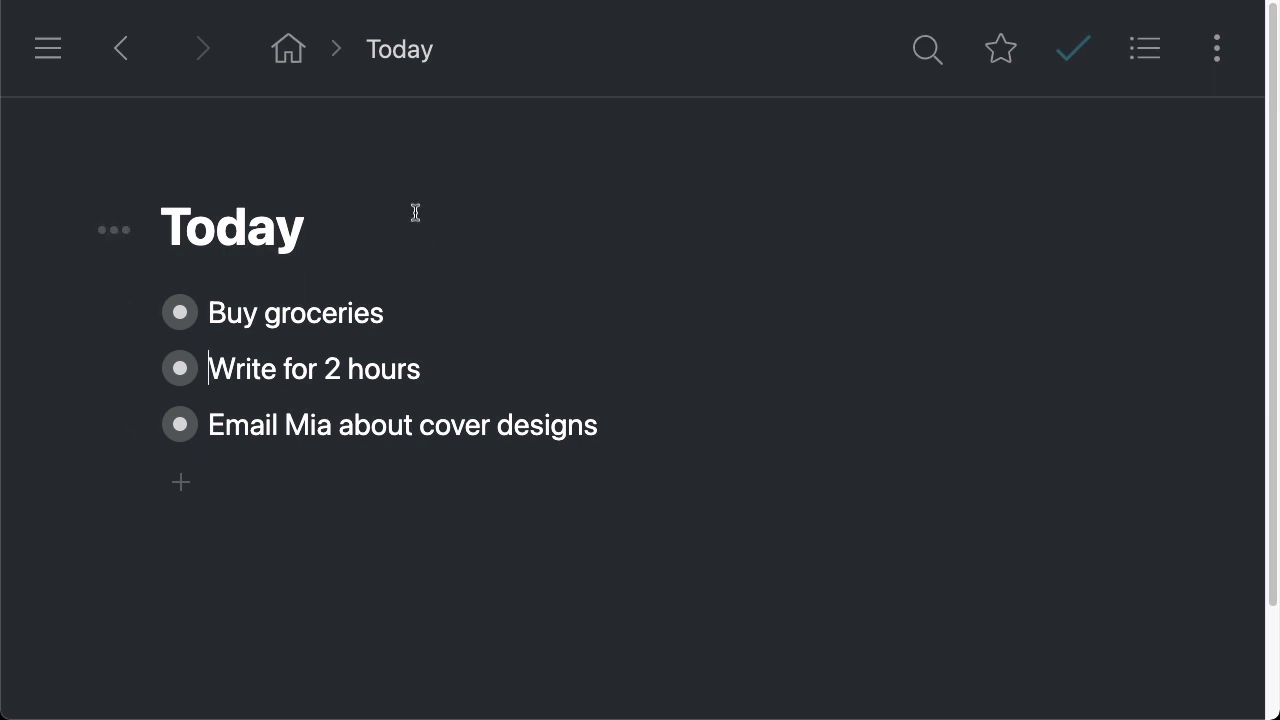
left_click(1003, 64)
Browse Projects, Resources and Wiki in the sidebar, then return to the starred Today page
left_click(47, 52)
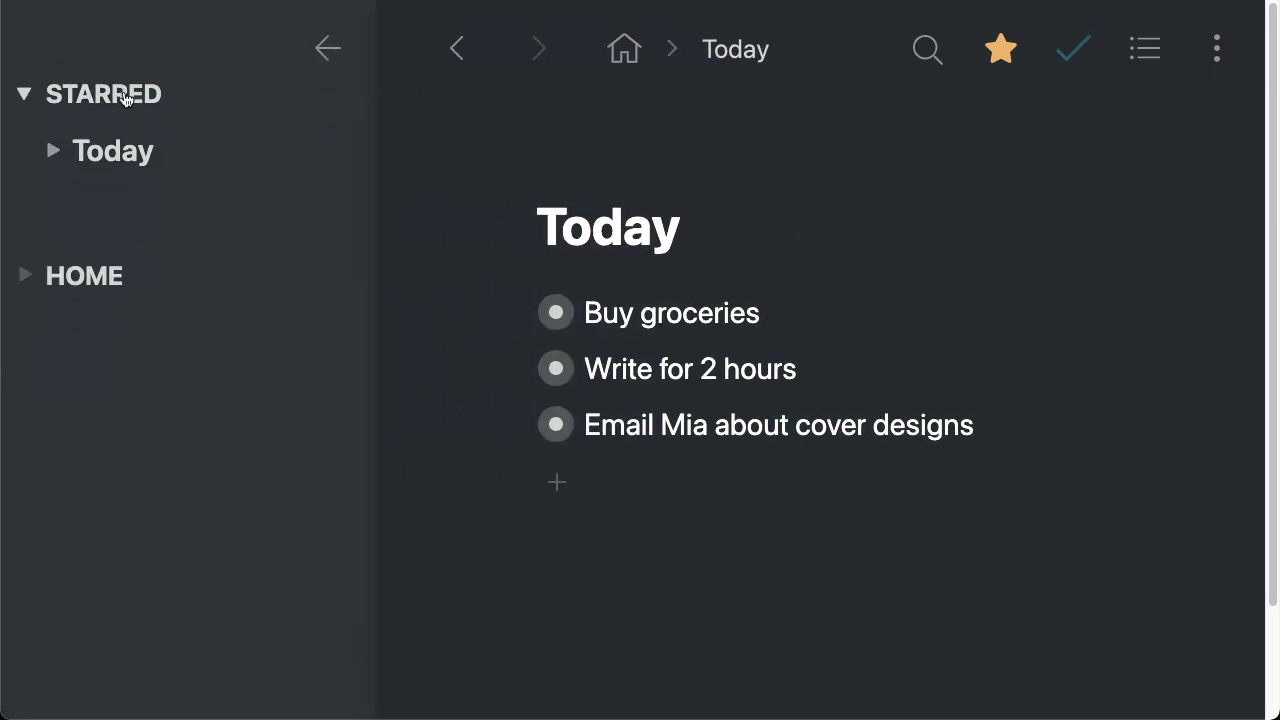
left_click(100, 276)
left_click(145, 400)
left_click(162, 530)
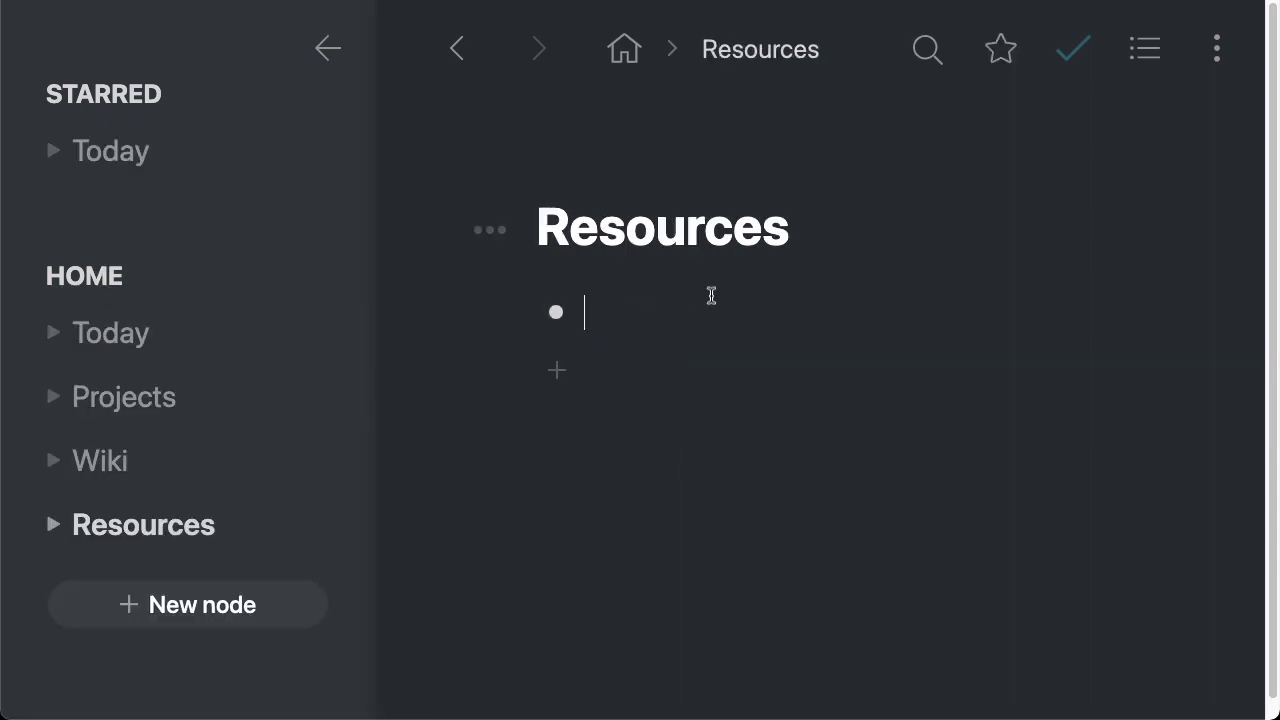
left_click(168, 446)
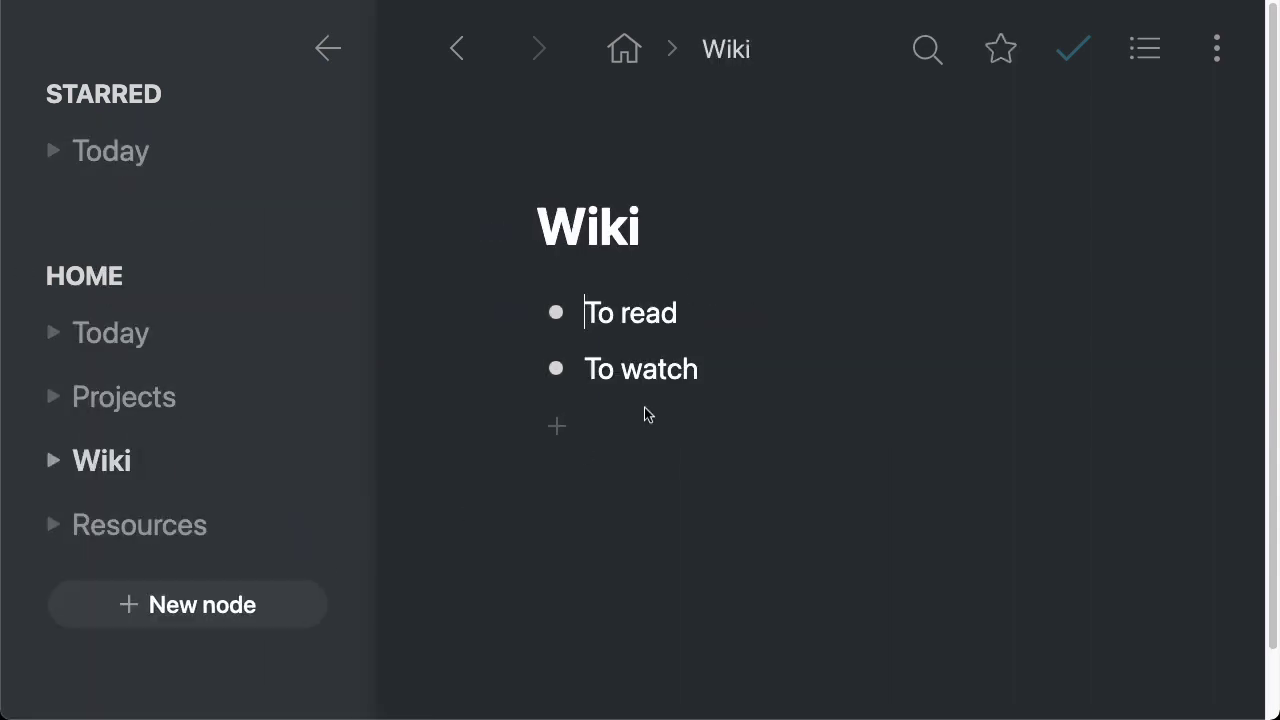
left_click(134, 157)
left_click(328, 50)
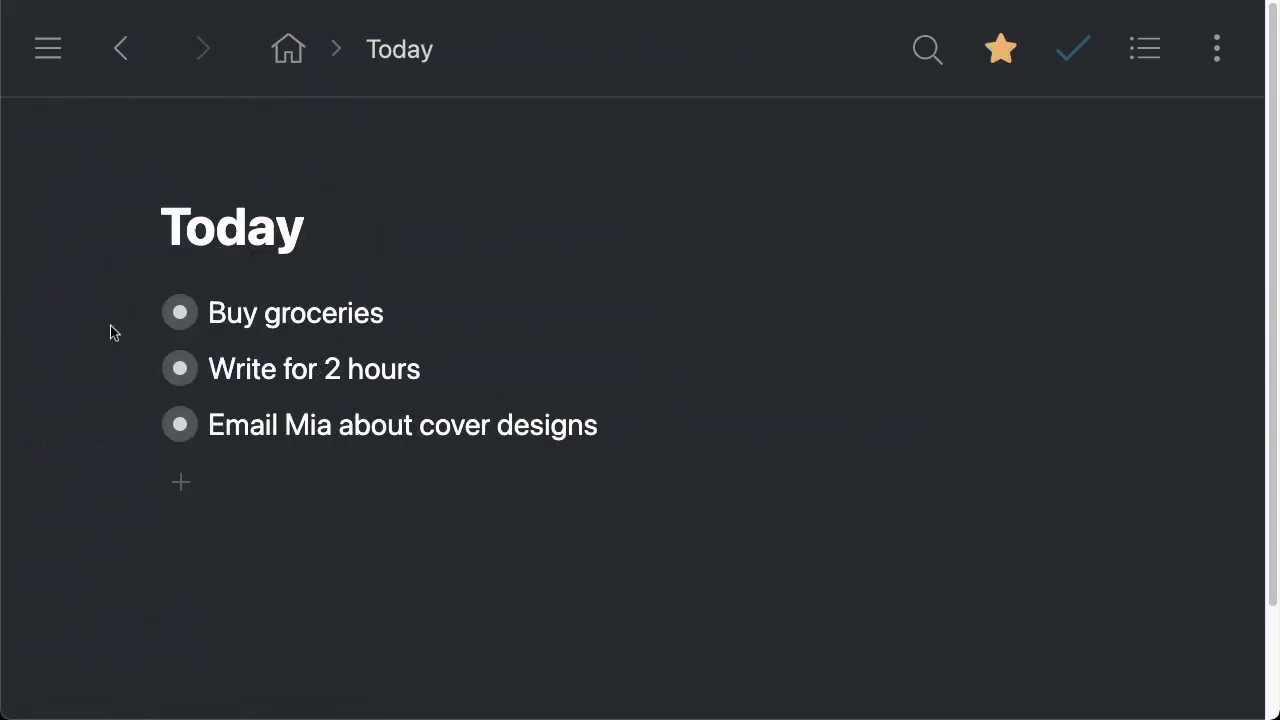
Replace the '...' placeholder under mirrored Chapter 1 with 'If I add some new content here'
left_click(137, 369)
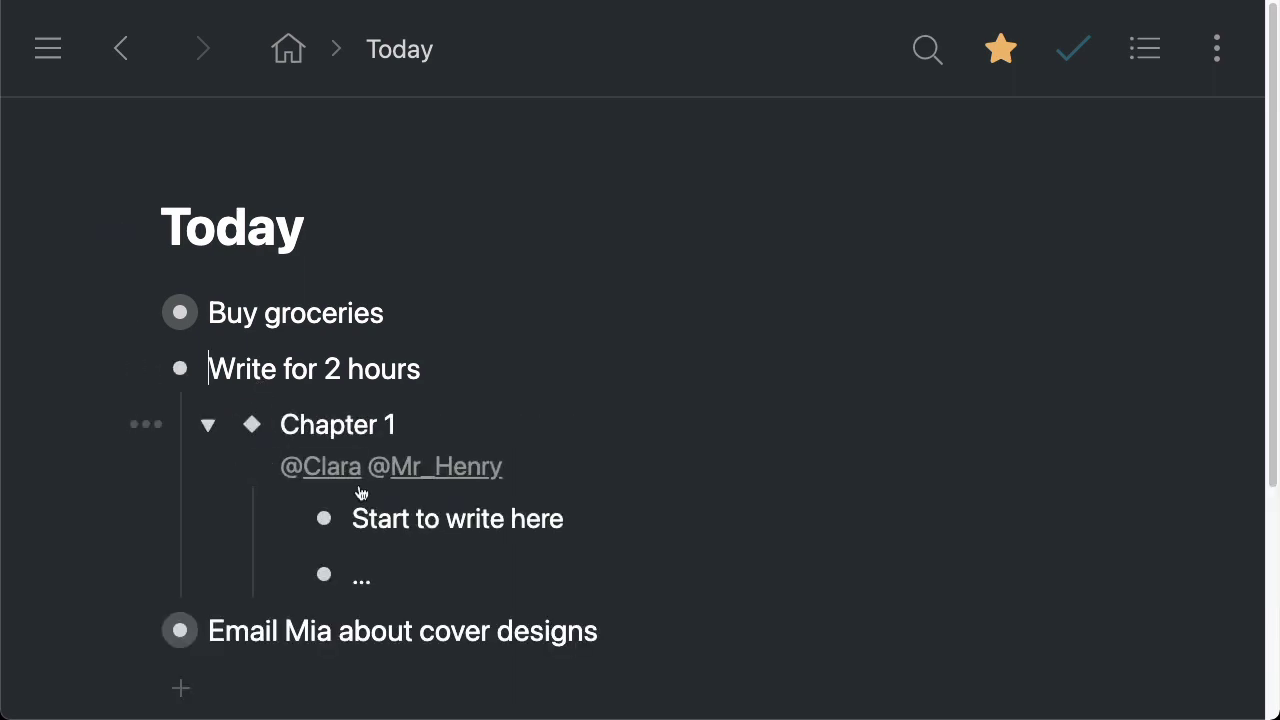
type("mkgmdfklgmdfklg")
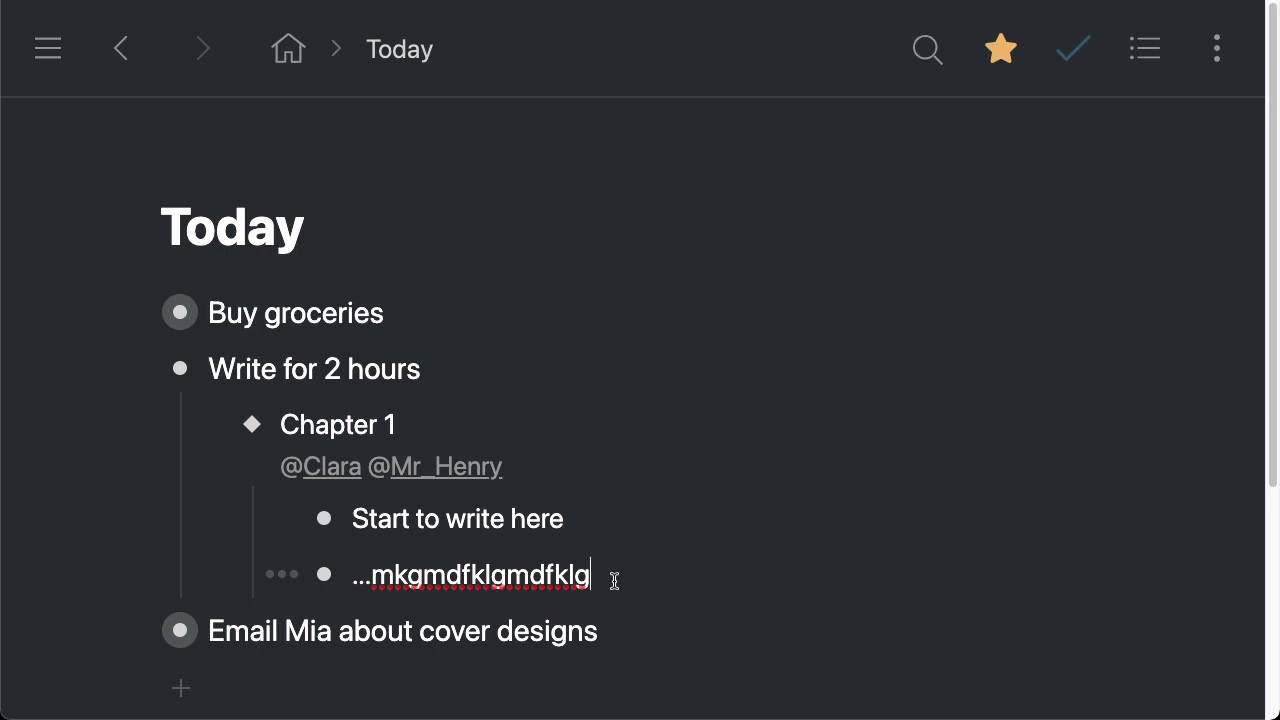
left_click_drag(606, 578, 365, 575)
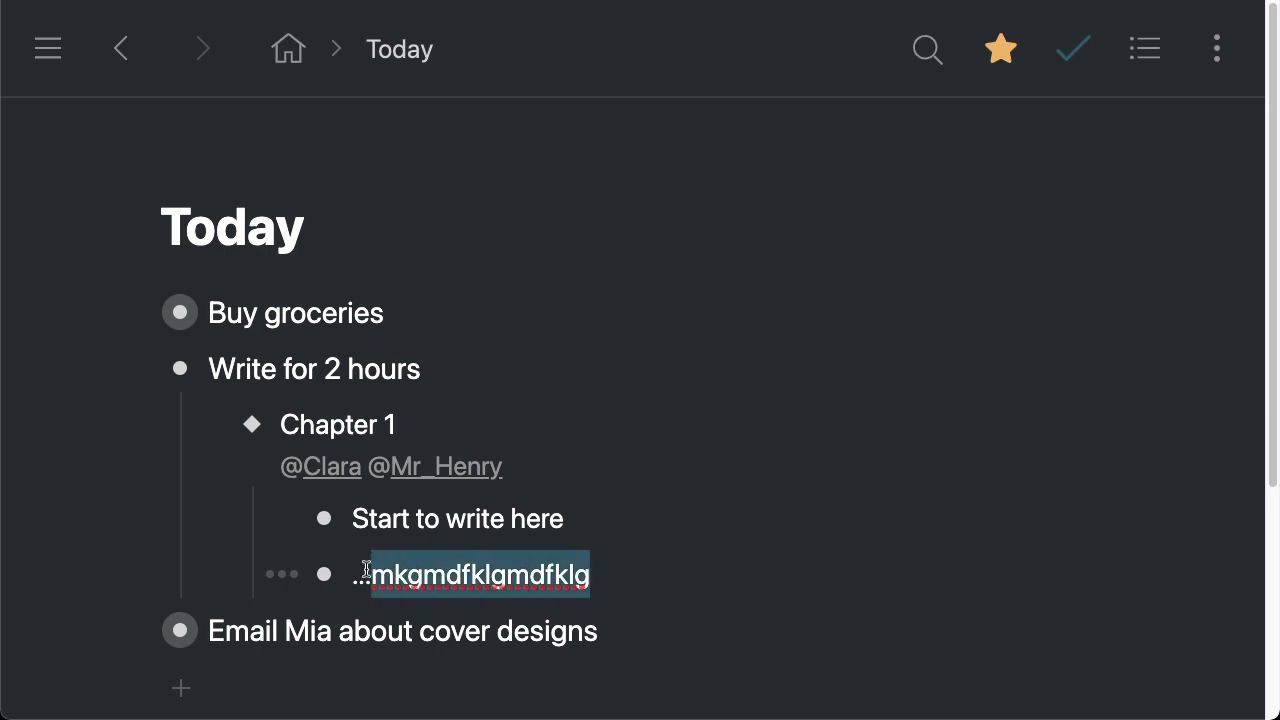
left_click(527, 577)
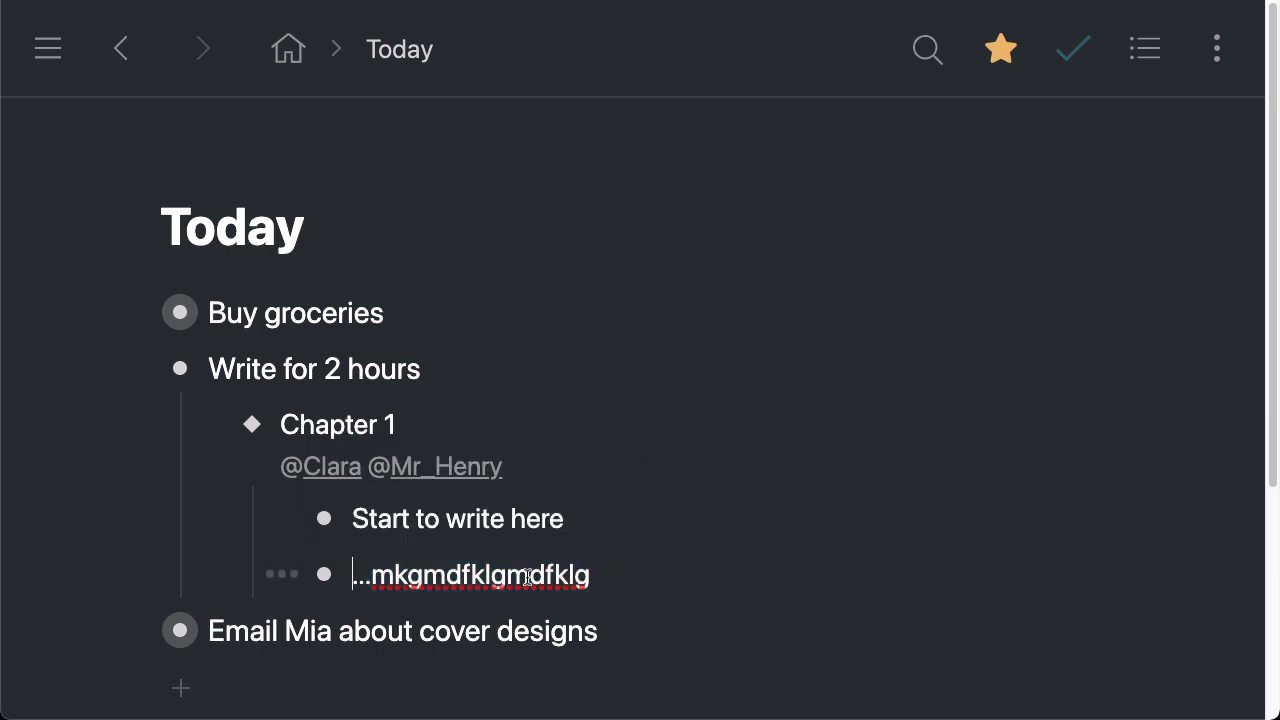
left_click_drag(595, 577, 358, 577)
key("BackSpace")
type("If I add some")
type(" new co")
key("BackSpace")
type("ew content here")
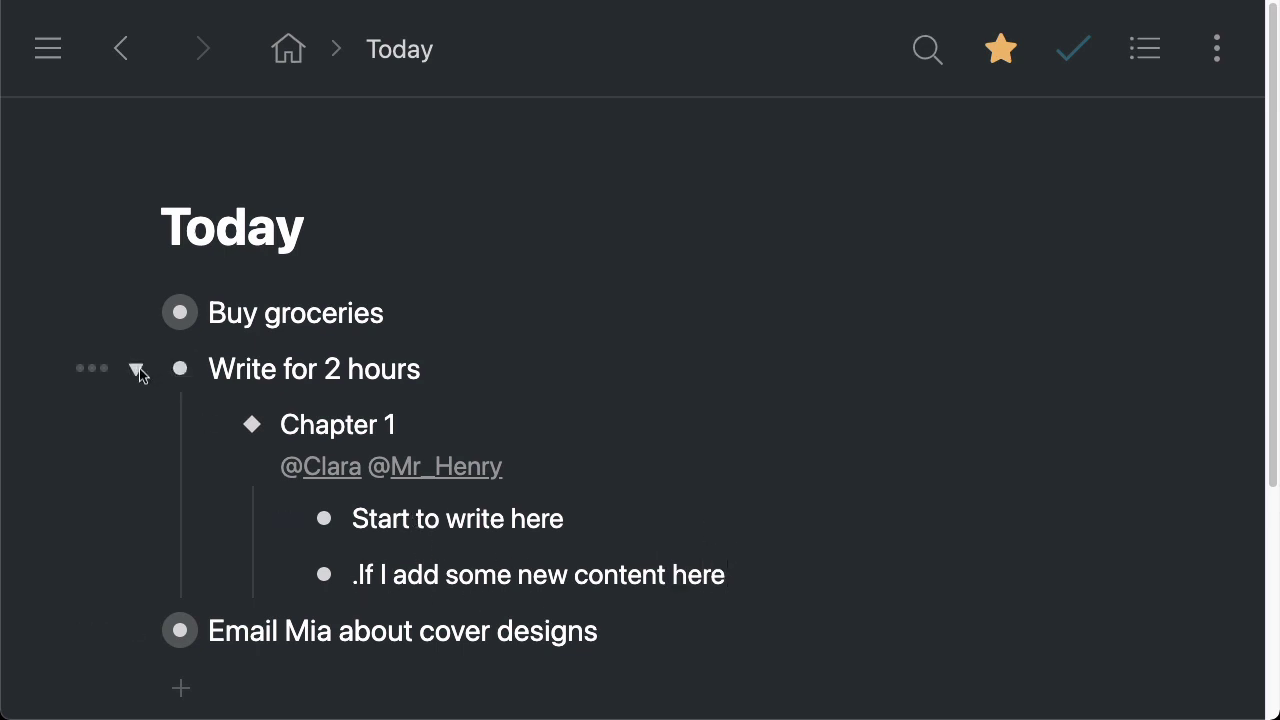
Open Projects > Writing > Books > Draft and check the new line under Chapter 1
left_click(136, 369)
left_click(285, 52)
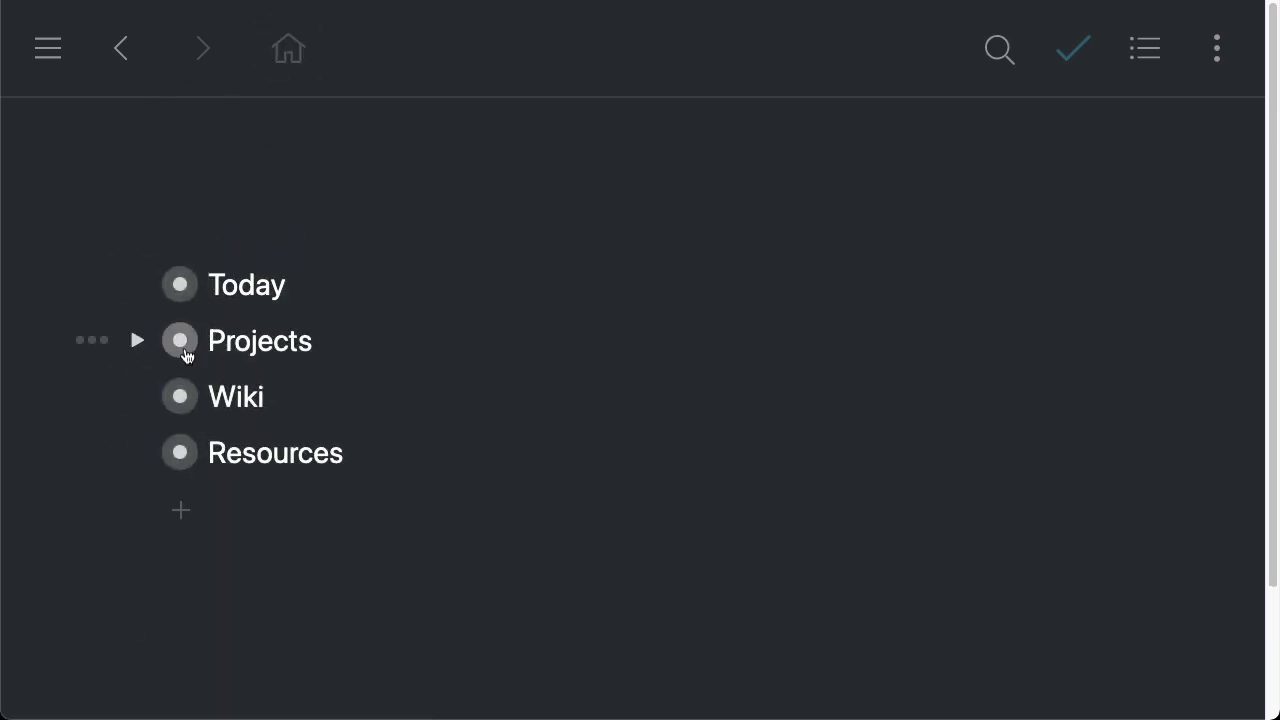
left_click(180, 343)
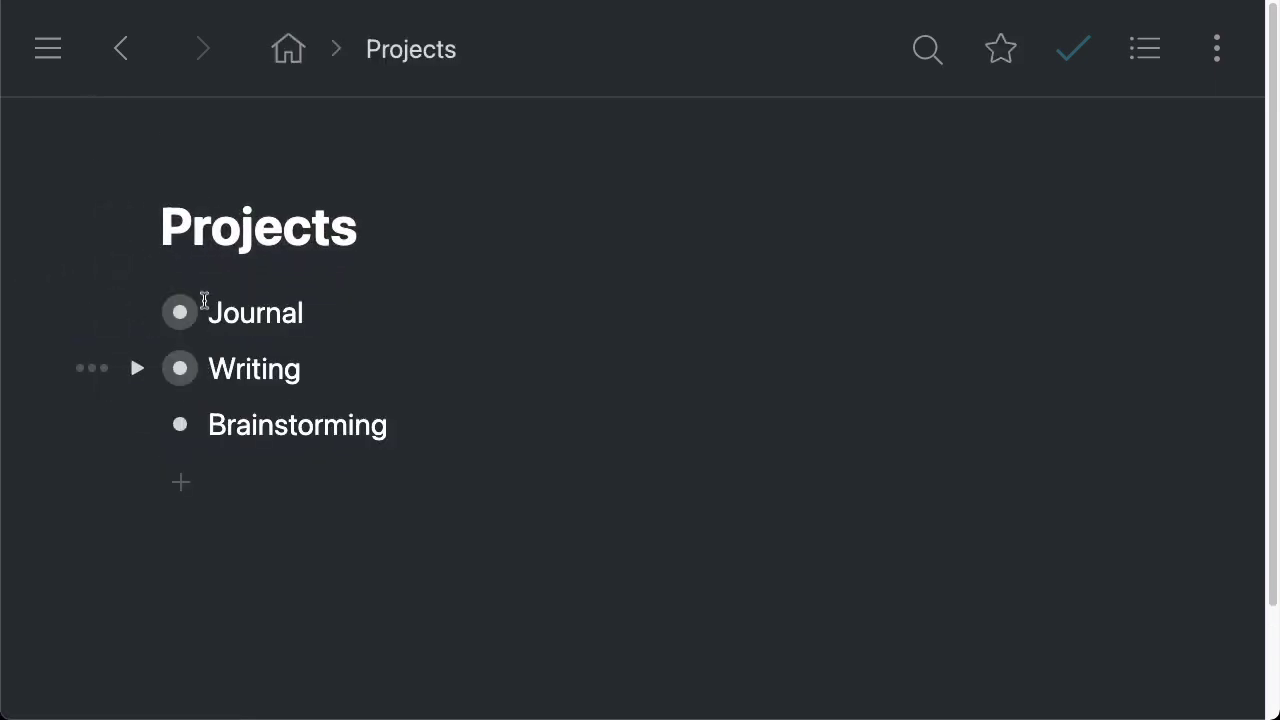
left_click(180, 373)
left_click(176, 378)
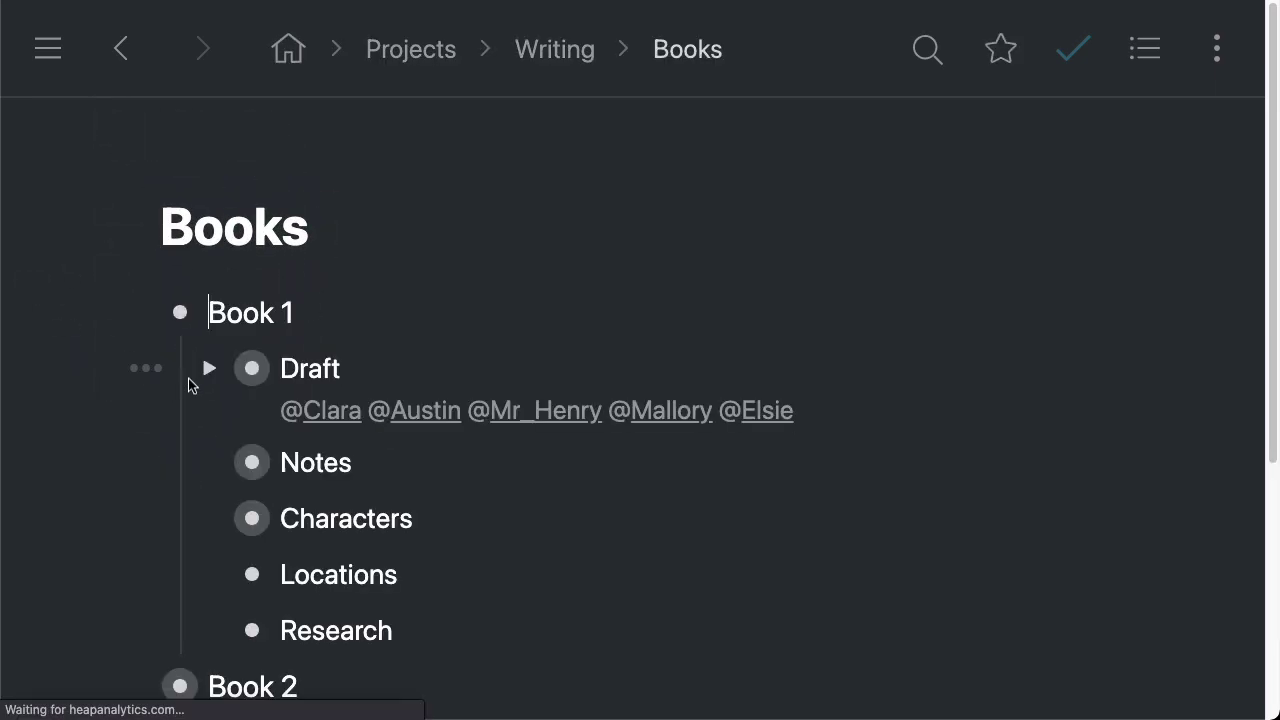
left_click(252, 370)
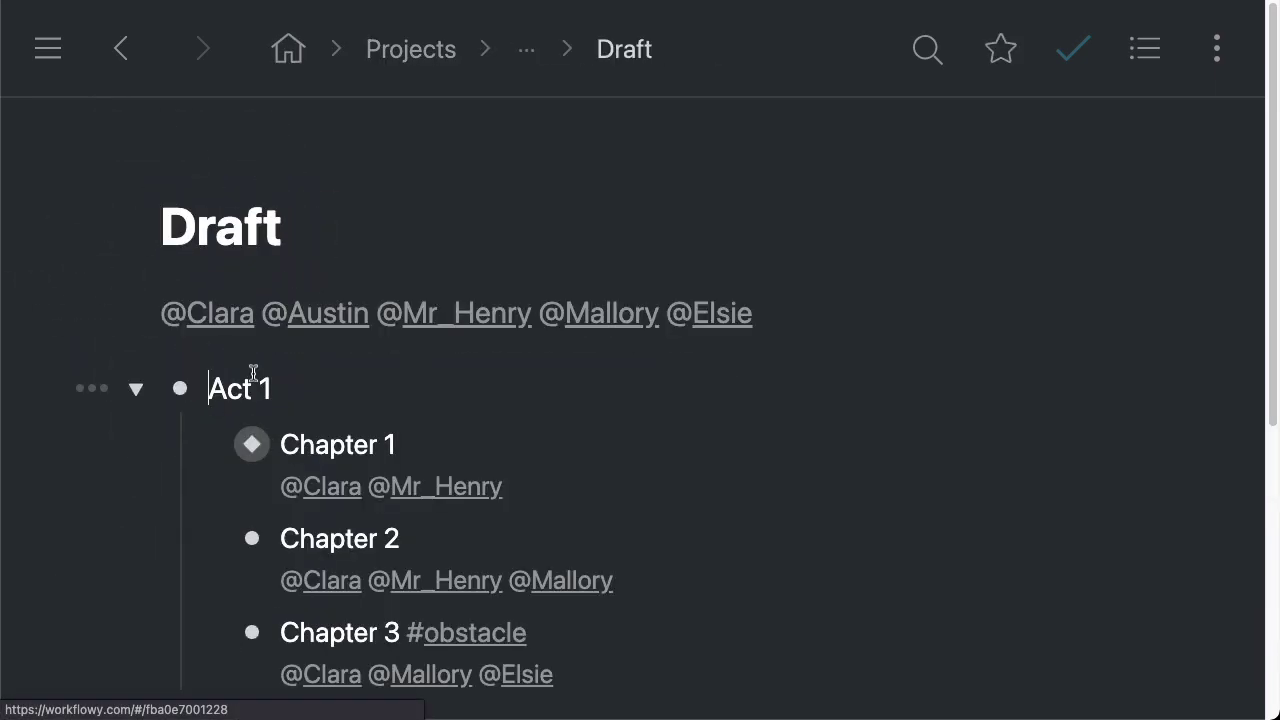
left_click(209, 421)
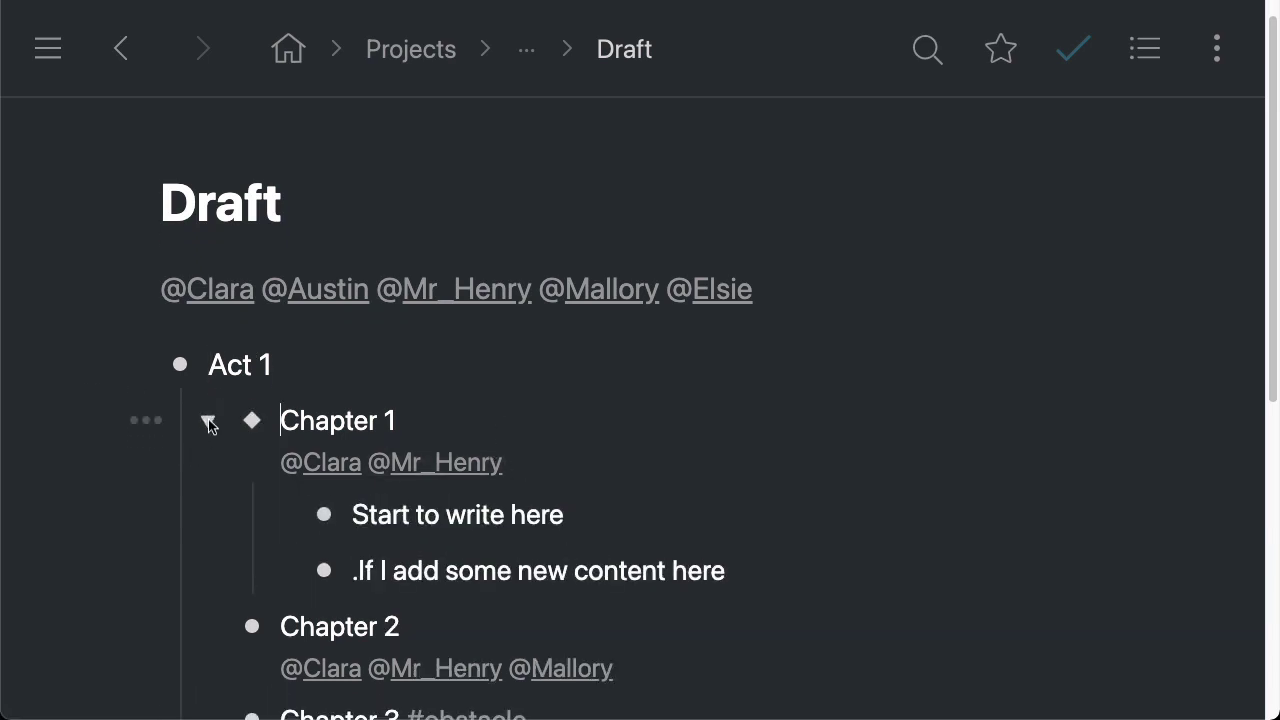
scroll(508, 560, "down", 1)
left_click_drag(354, 557, 760, 555)
left_click(730, 558)
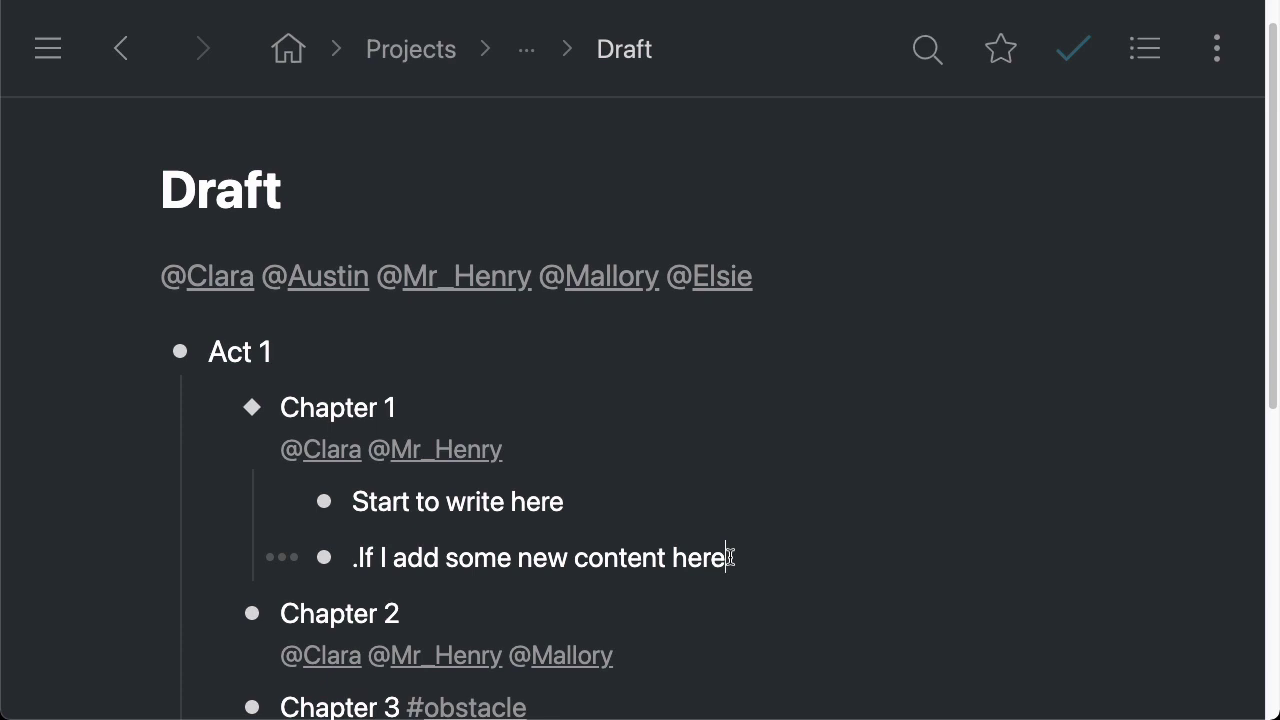
scroll(648, 306, "down", 2)
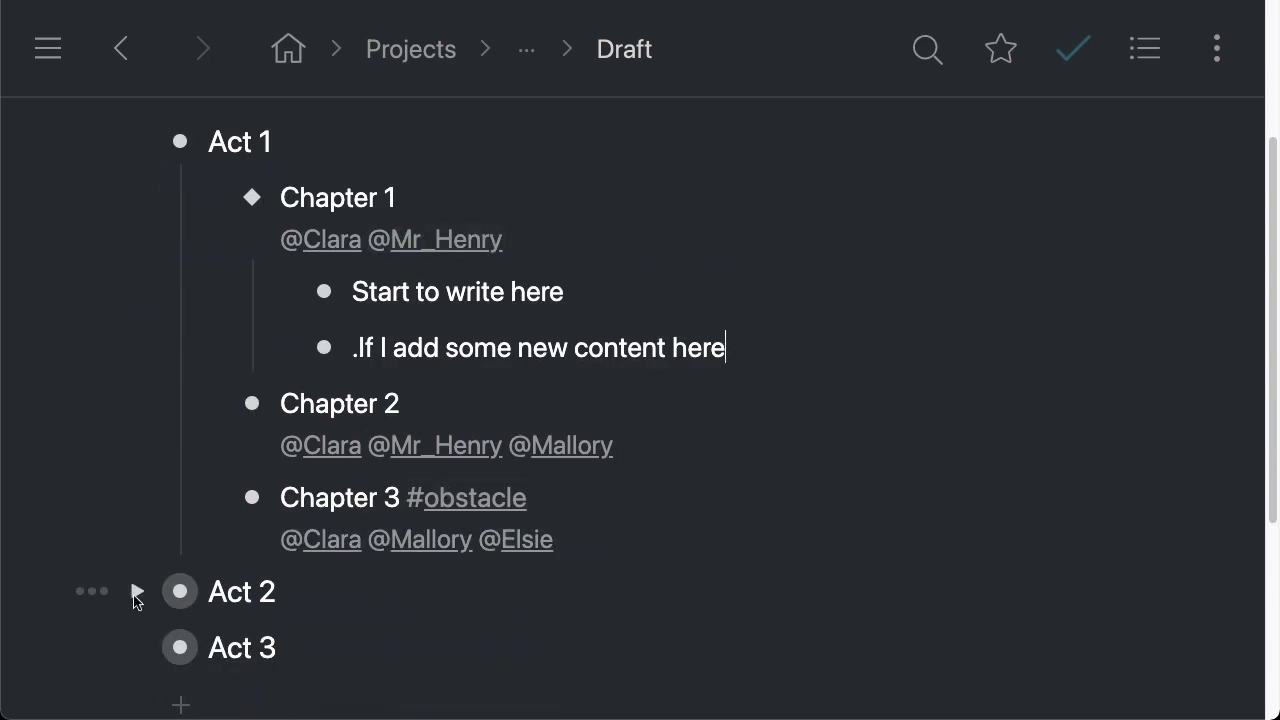
scroll(193, 539, "up", 3)
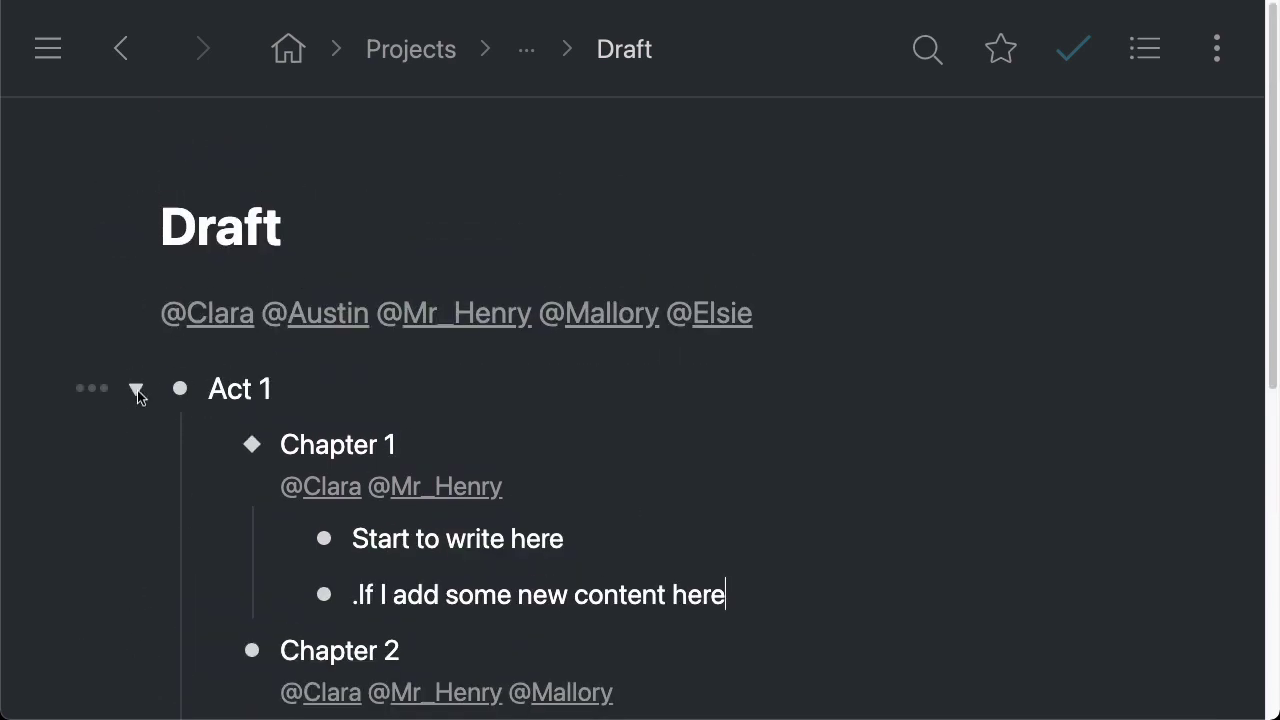
Expand Acts 1, 2 and 3, then collapse Chapter 1 and return Home
left_click(137, 390)
left_click(136, 390)
scroll(170, 440, "down", 3)
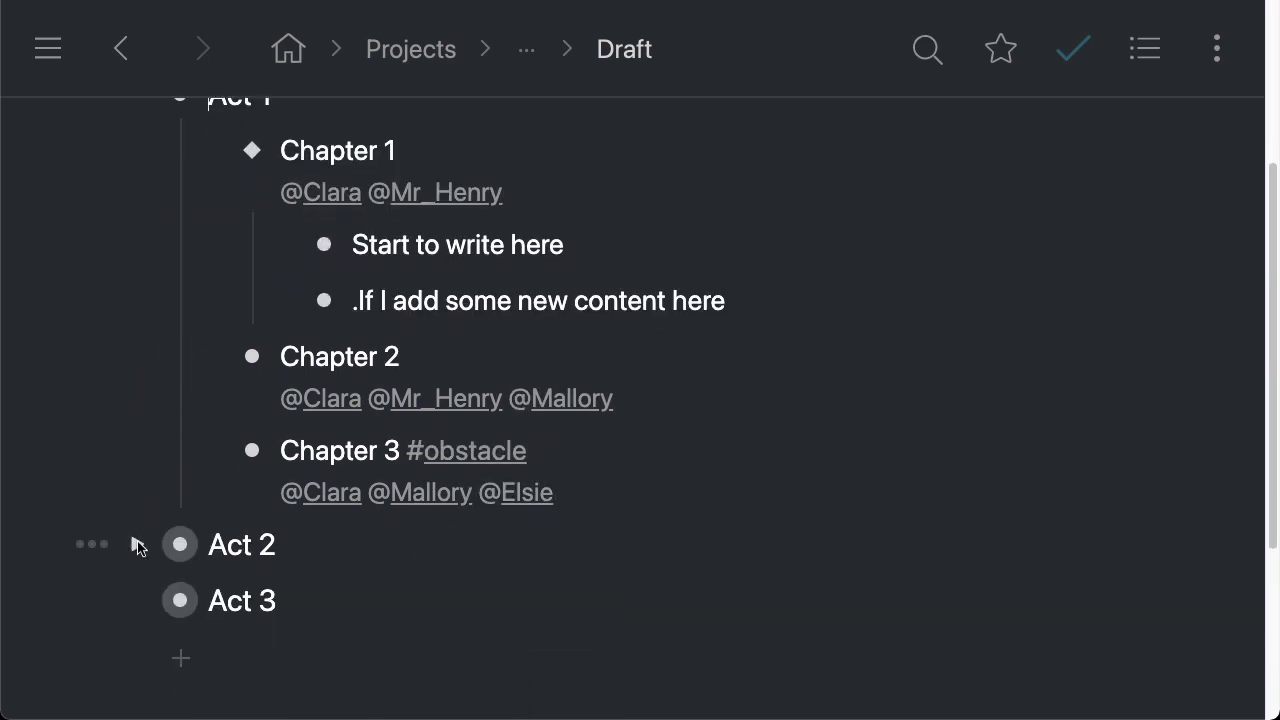
left_click(137, 544)
scroll(460, 449, "down", 3)
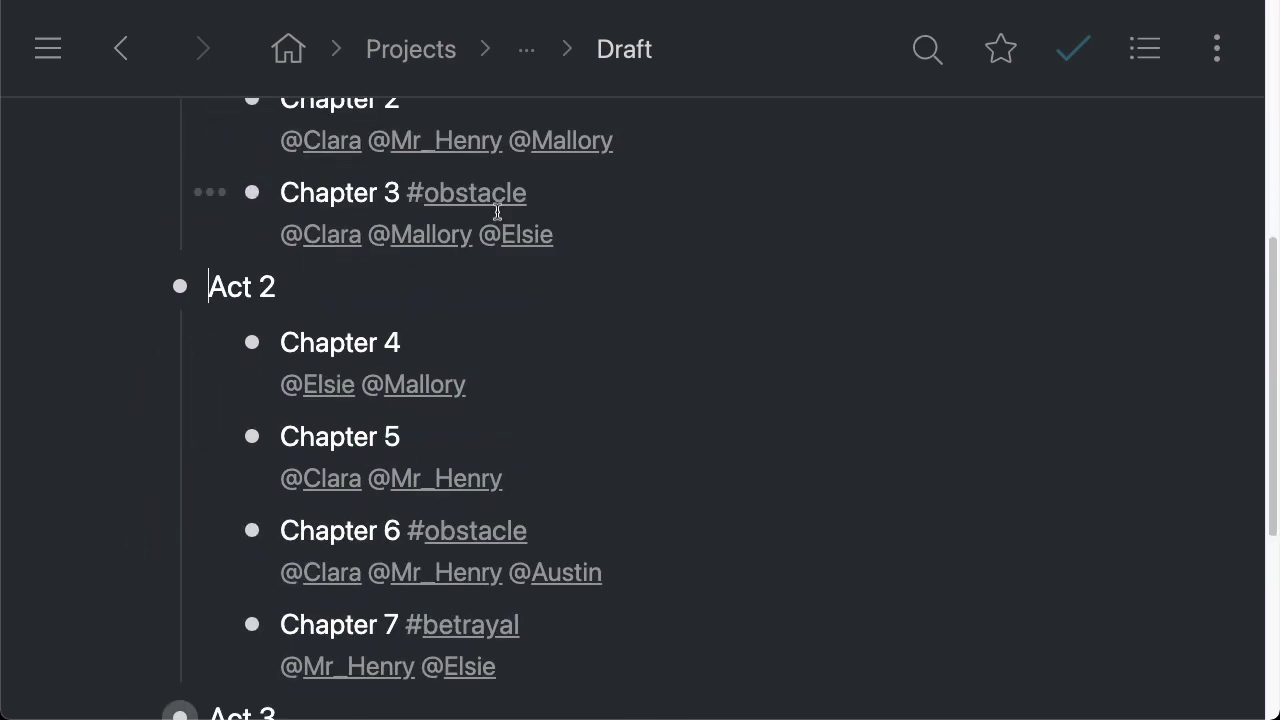
scroll(320, 530, "down", 2)
left_click(134, 574)
scroll(560, 280, "down", 2)
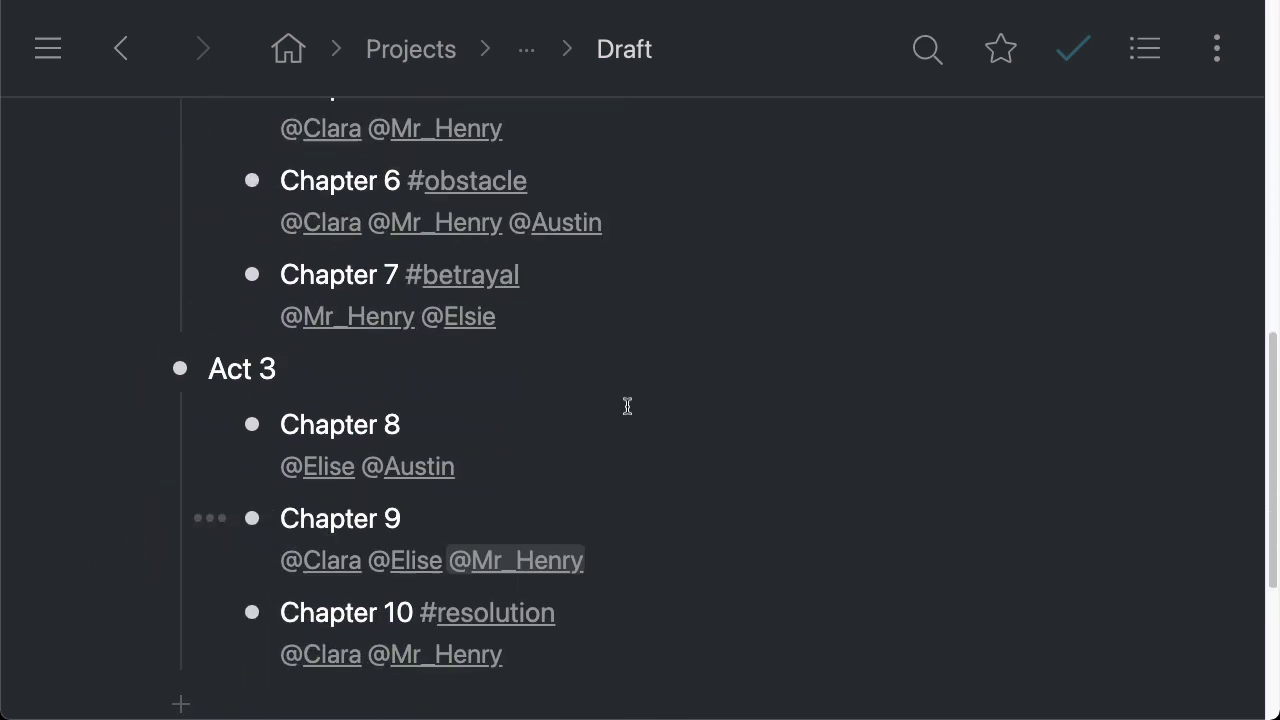
scroll(620, 240, "up", 10)
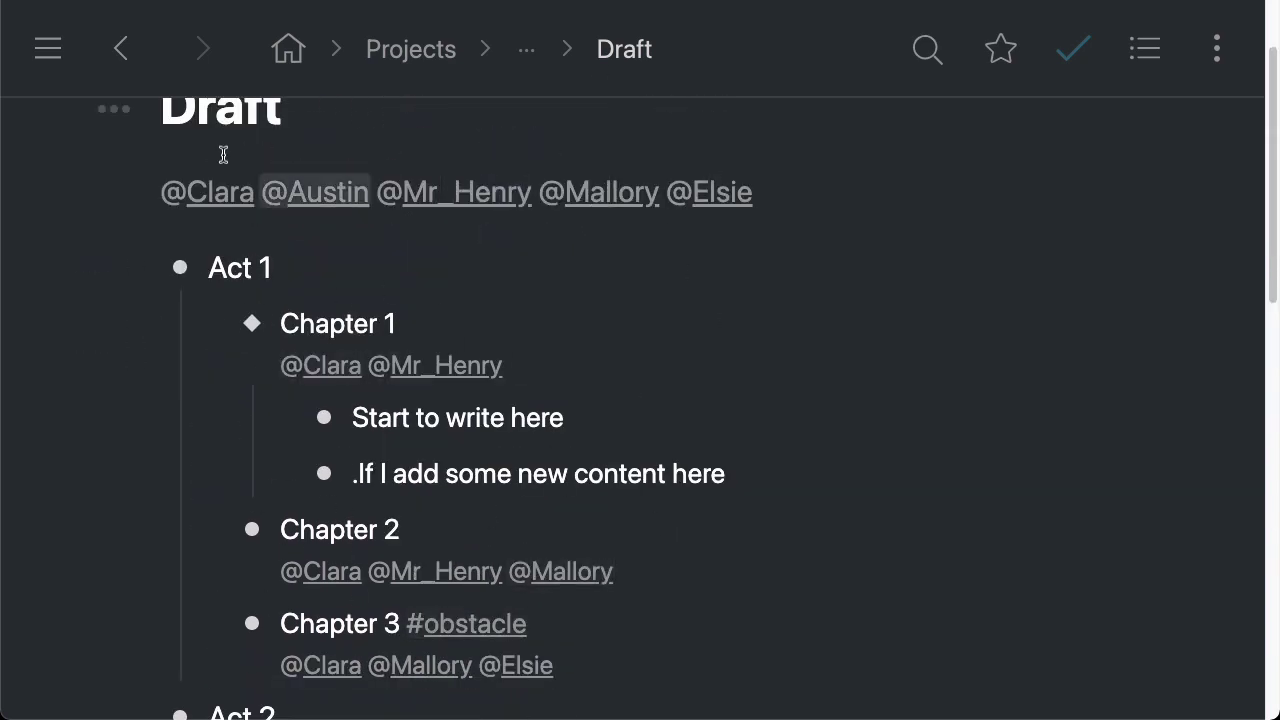
left_click(209, 324)
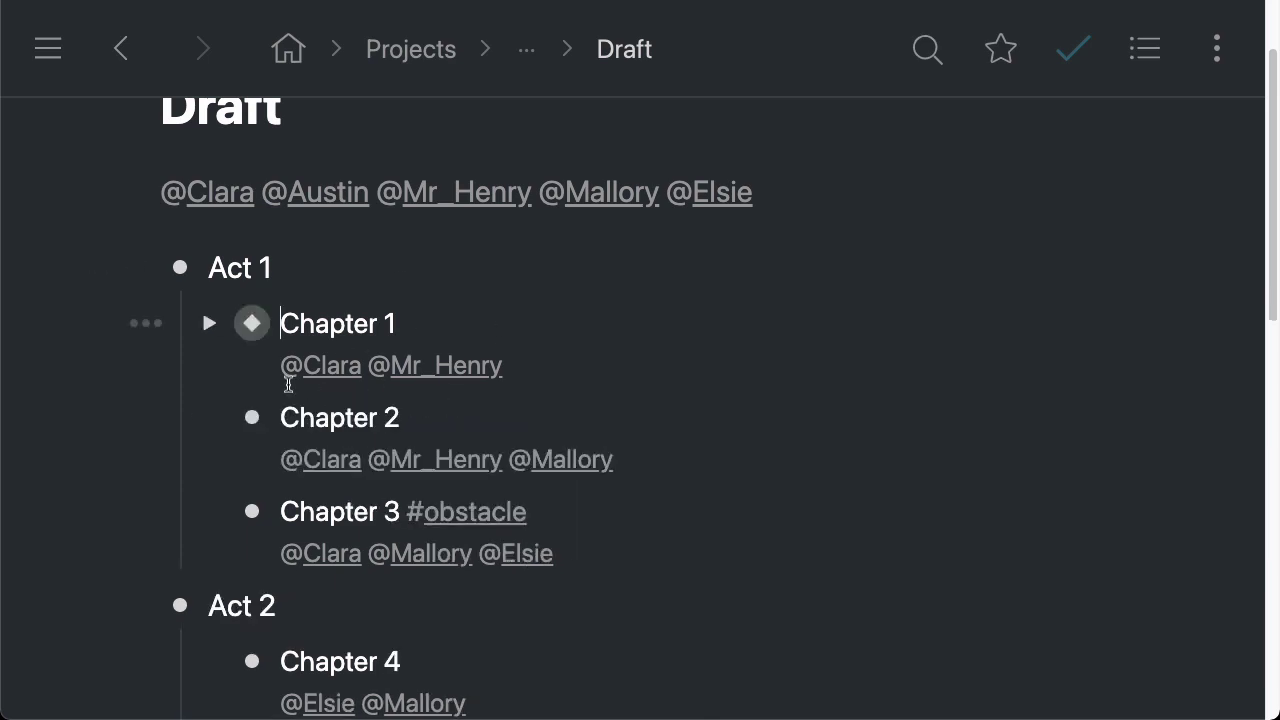
left_click(288, 49)
Open Today, mark Buy groceries and Write for 2 hours complete, then undo both
left_click(180, 286)
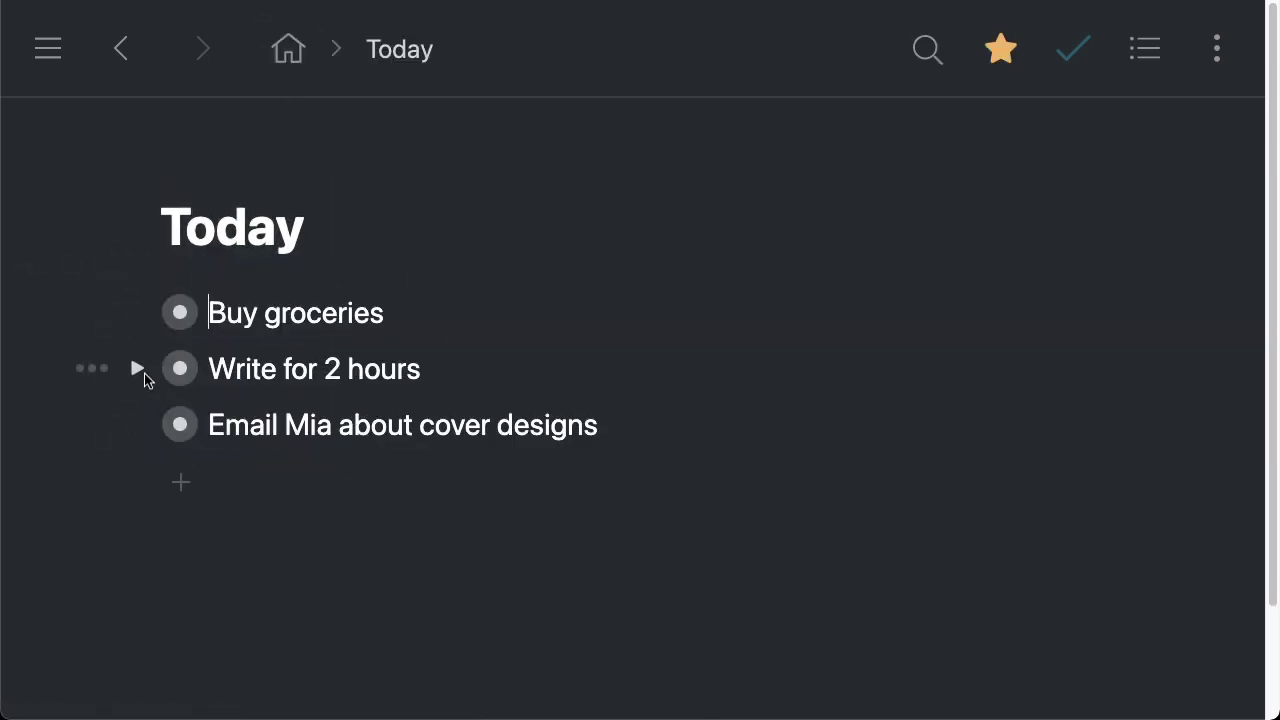
key("ctrl+Return")
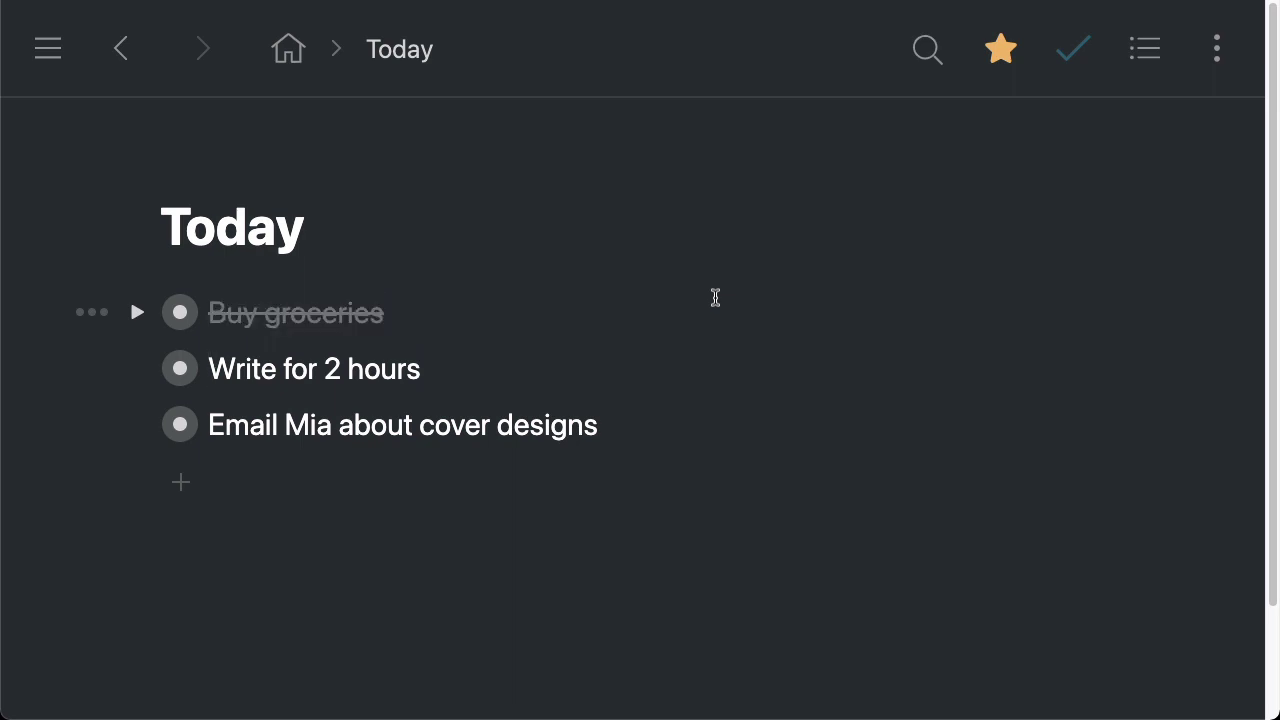
key("ctrl+Return")
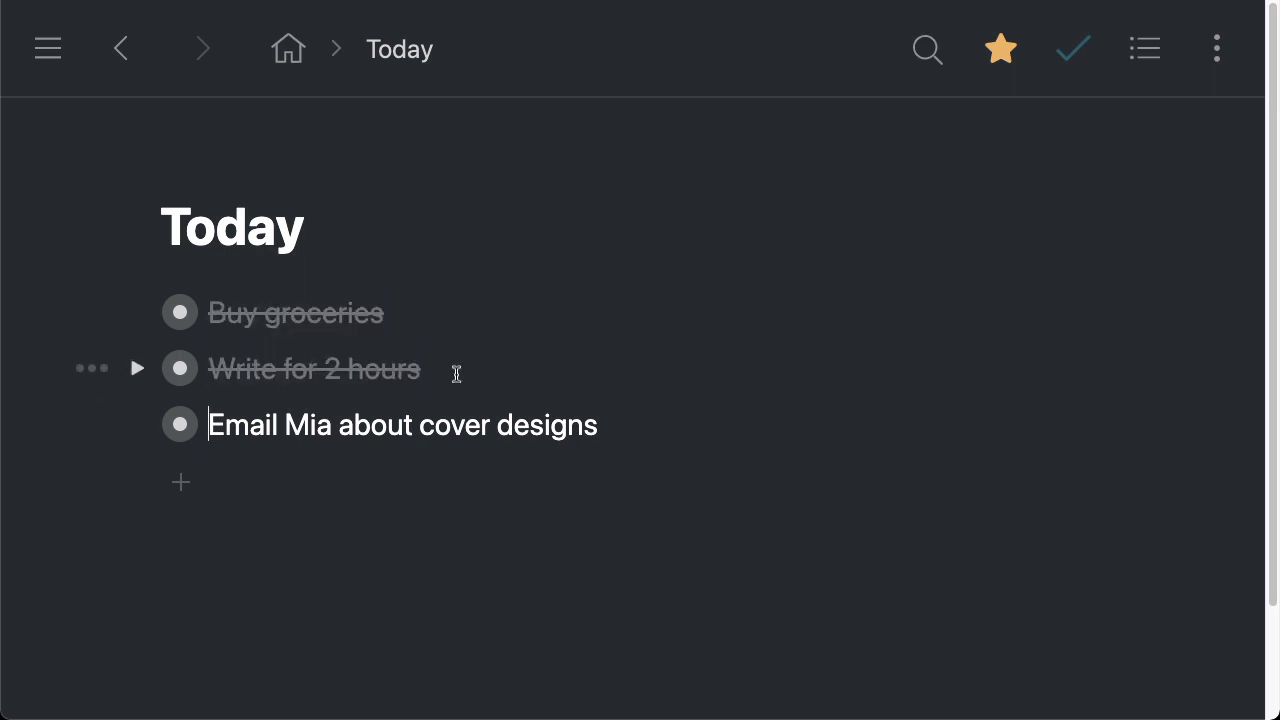
key("ctrl+z")
key("ctrl+z")
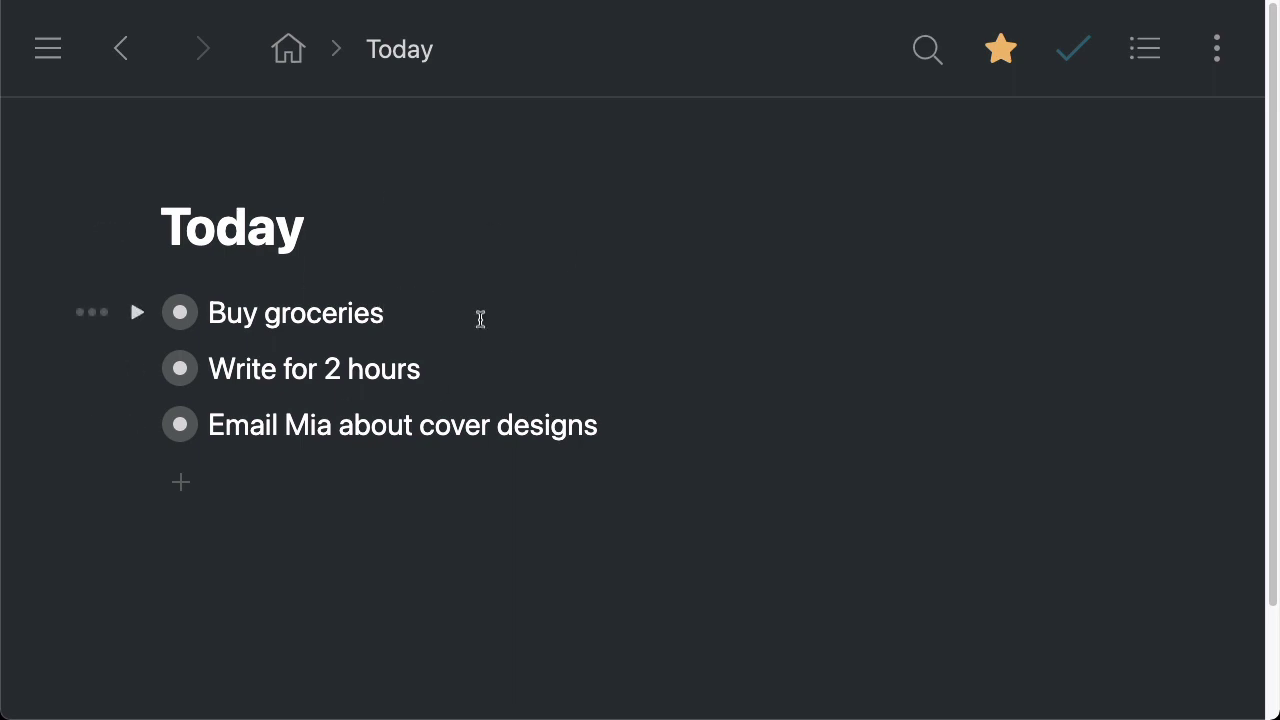
Select all three Today items and delete them, dismissing the deletion notice
left_click_drag(434, 314, 691, 429)
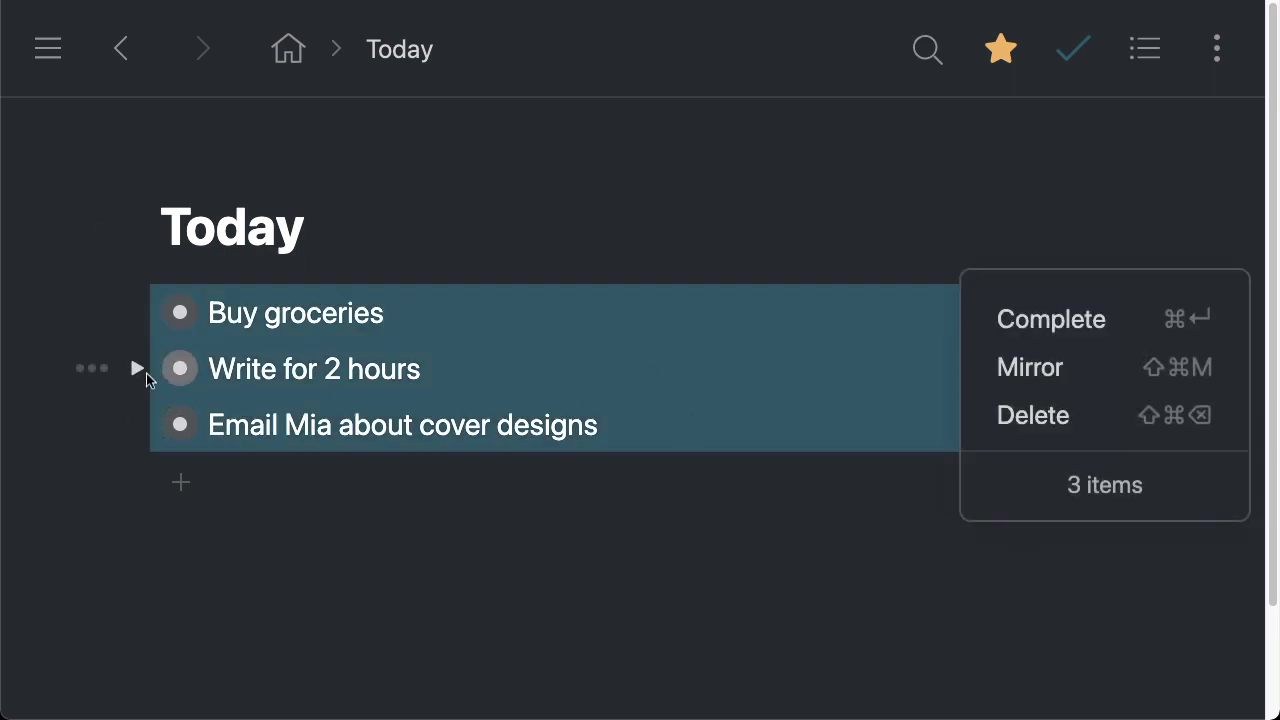
left_click(138, 371)
left_click(136, 372)
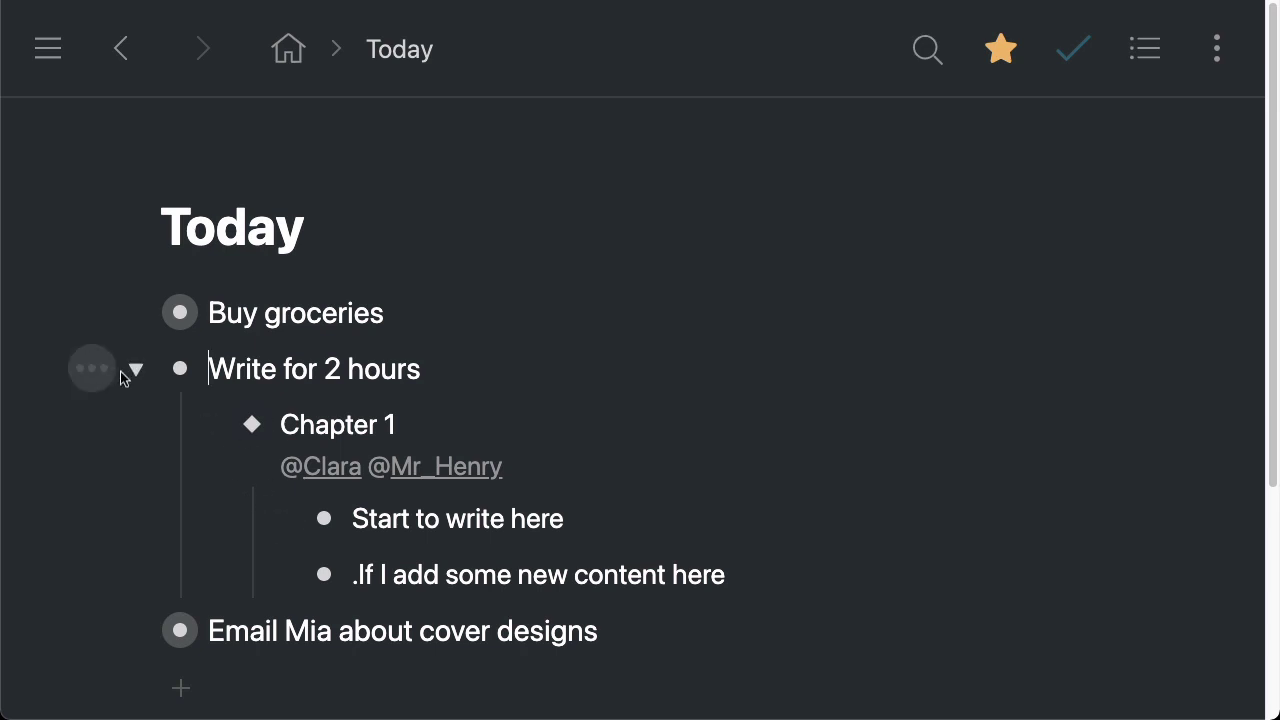
left_click(138, 371)
left_click_drag(449, 369, 383, 314)
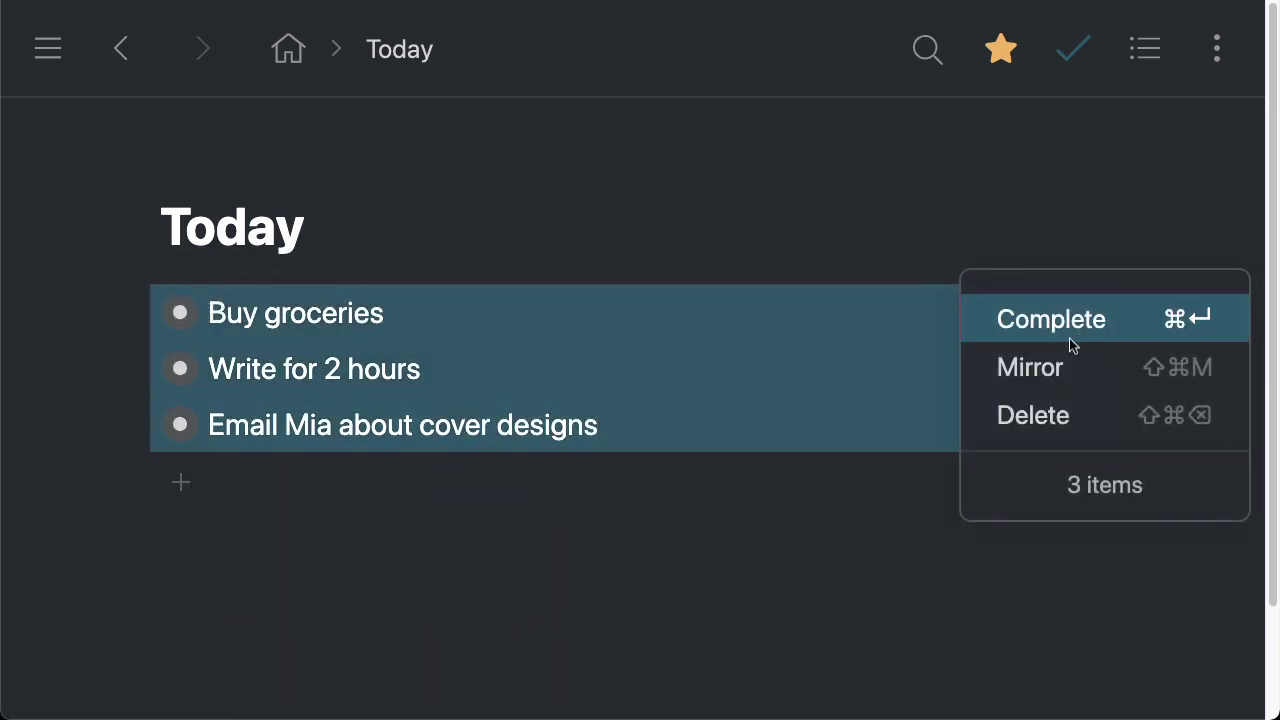
left_click(1065, 420)
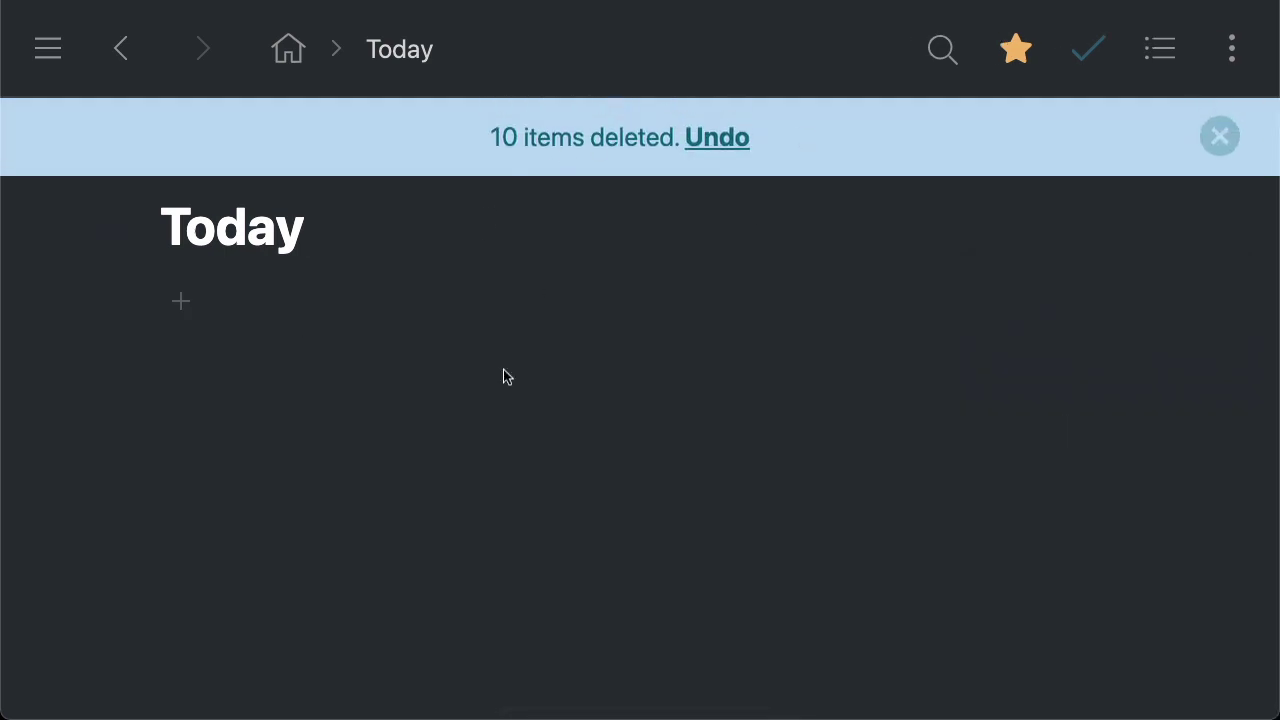
left_click(1220, 137)
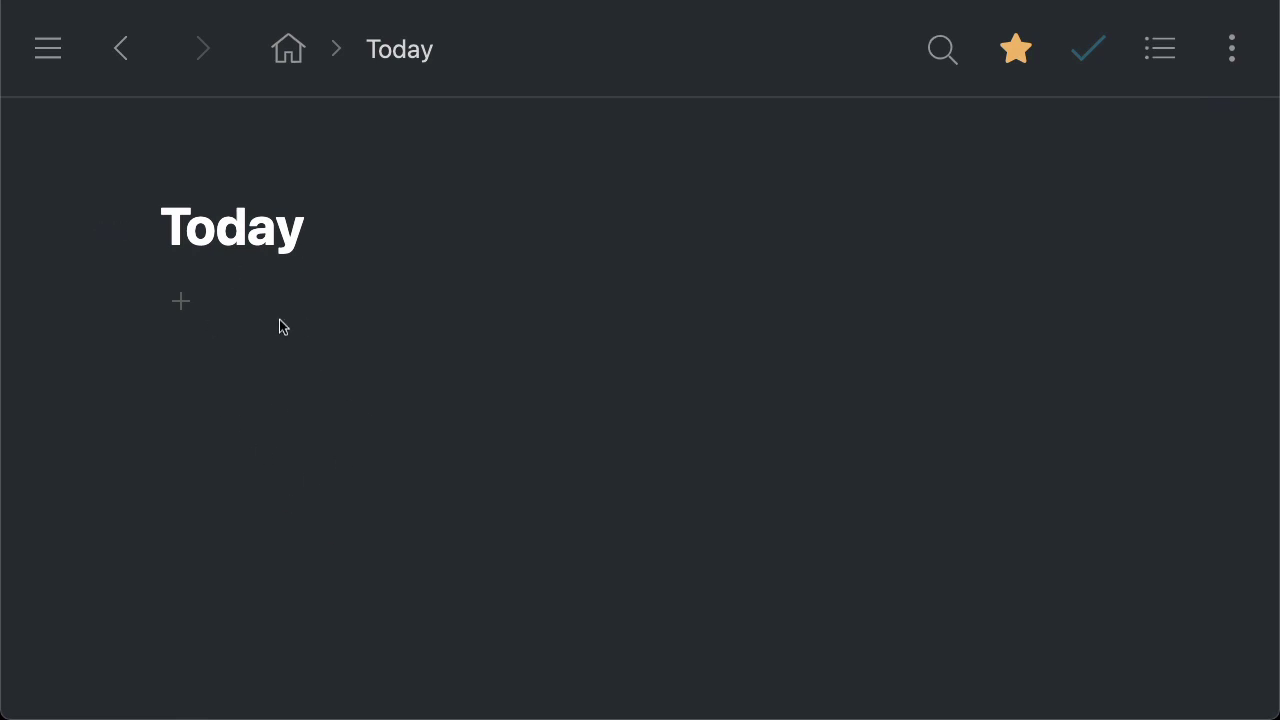
Open the Draft via Projects > Writing > Books and confirm Chapter 1 kept its lines
left_click(287, 45)
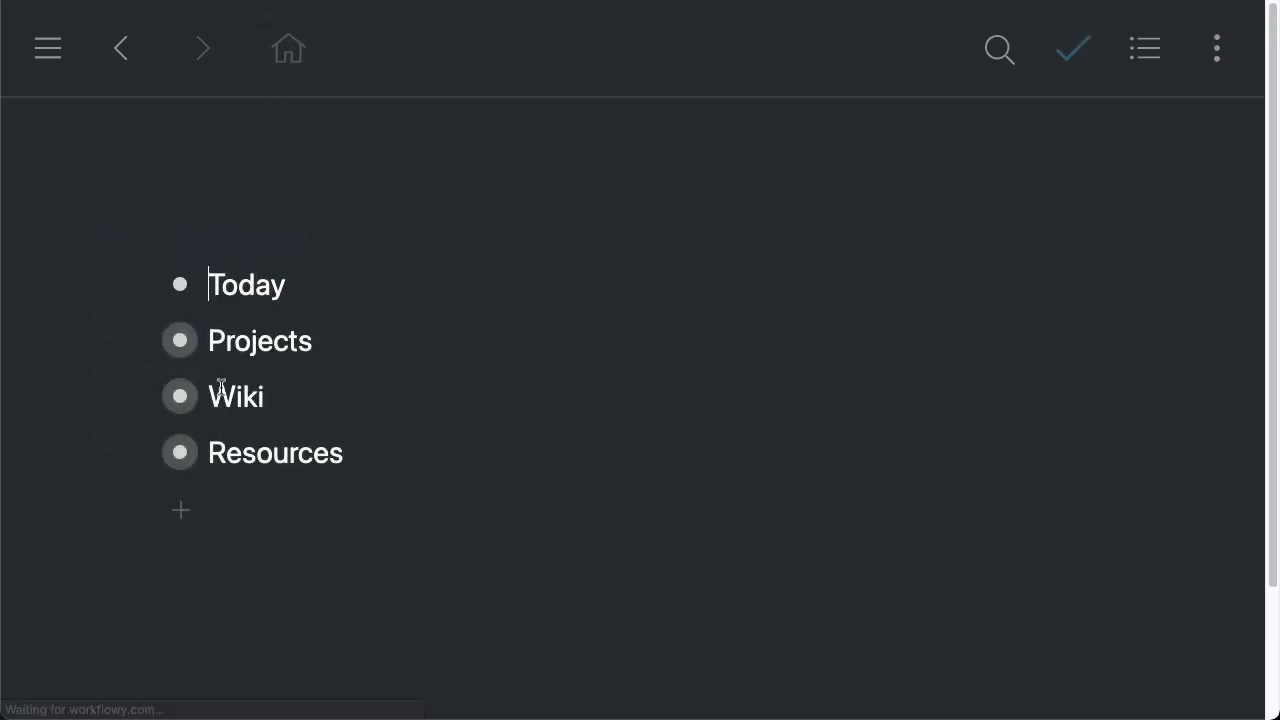
left_click(180, 341)
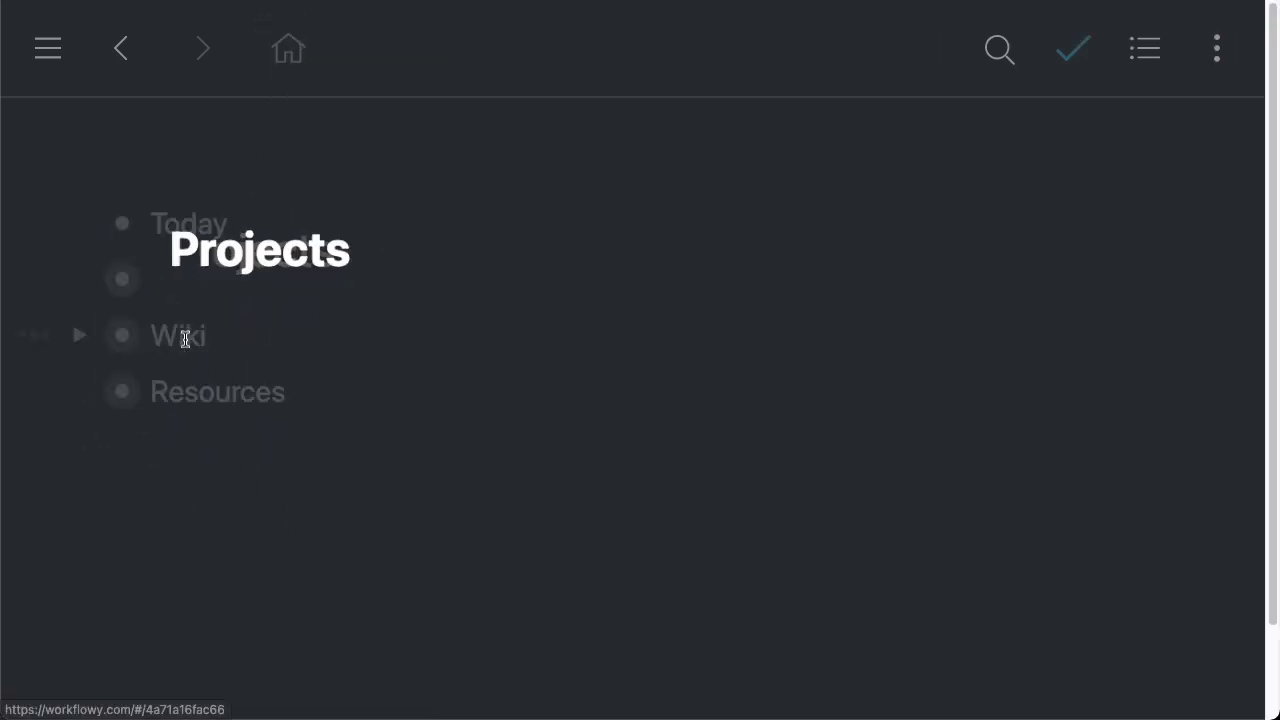
left_click(179, 372)
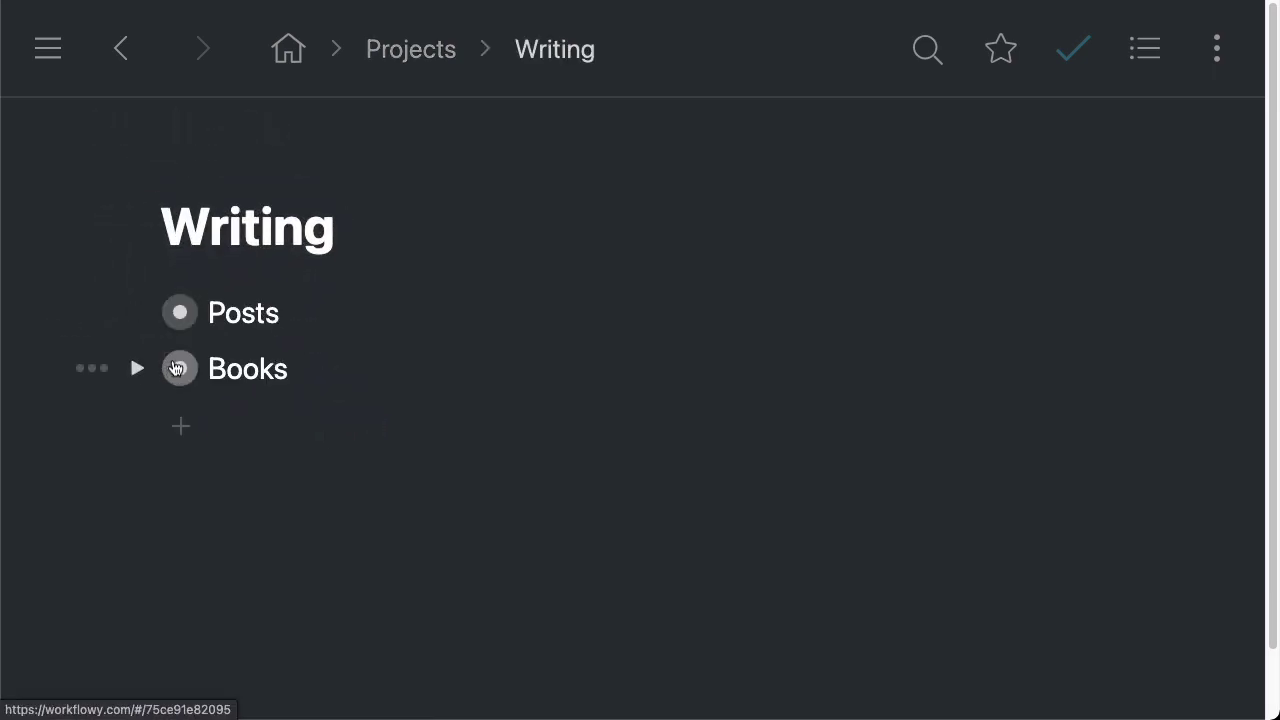
left_click(179, 372)
left_click(248, 370)
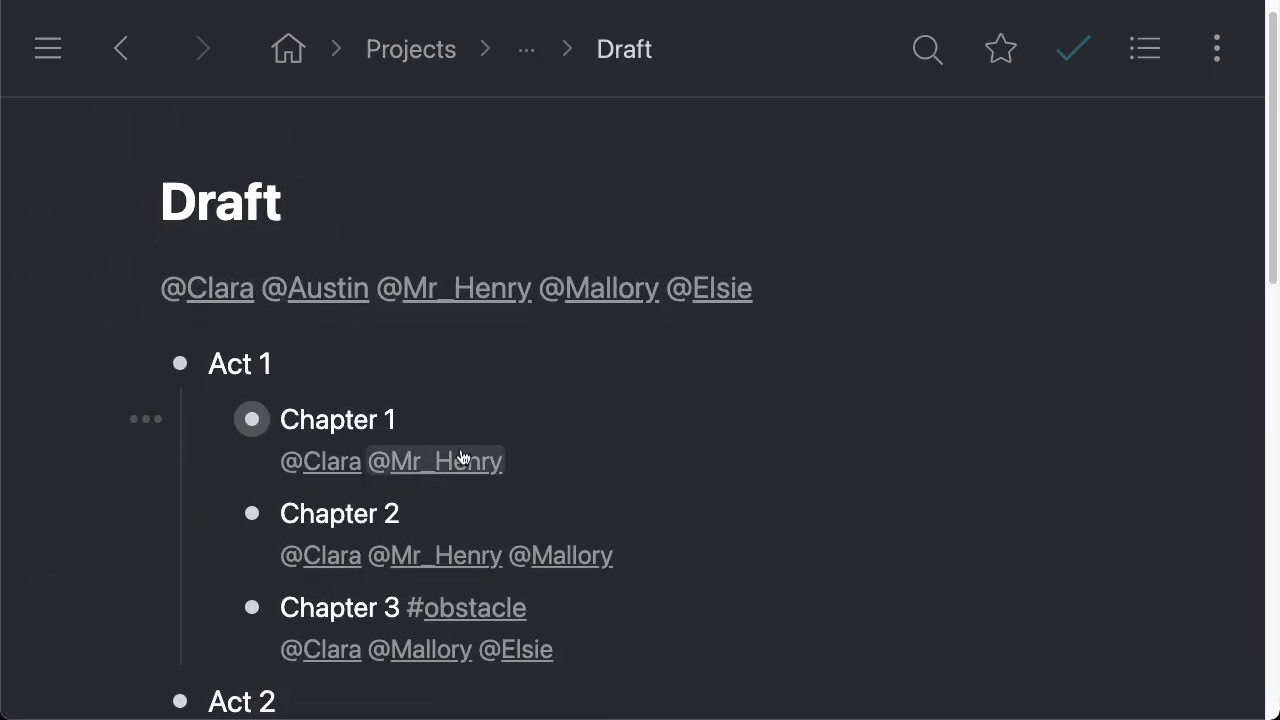
left_click(210, 406)
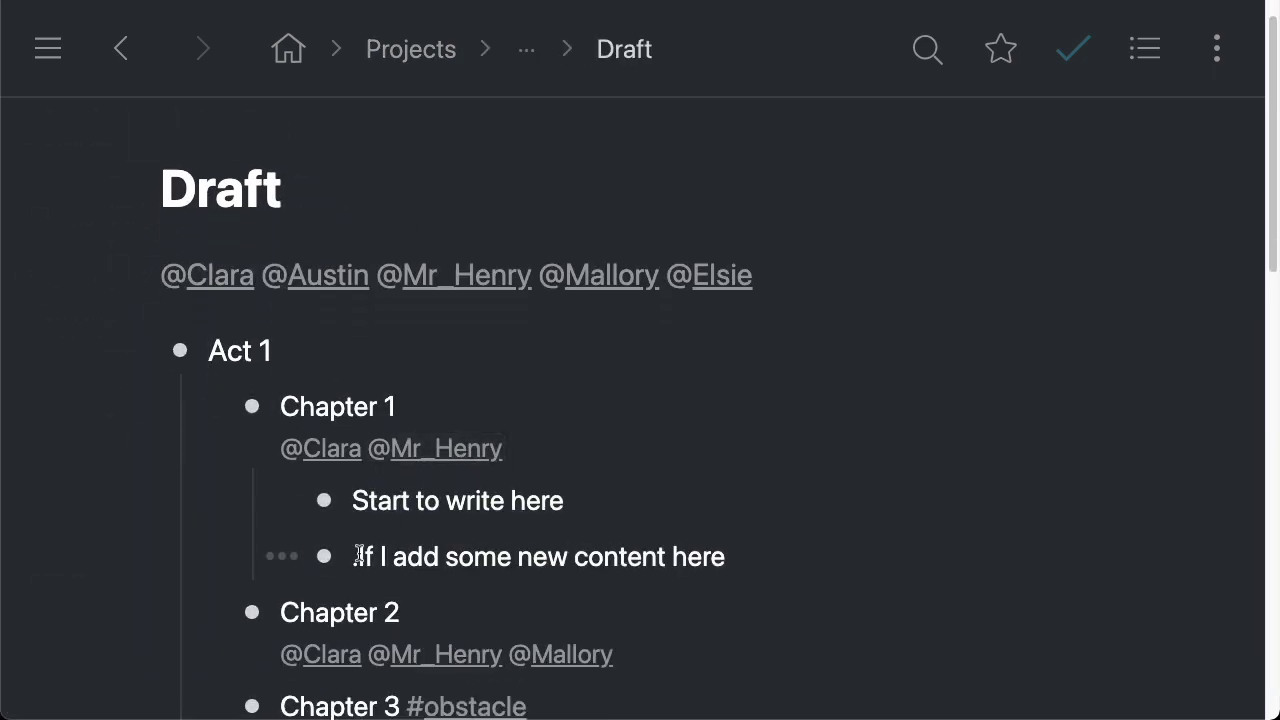
left_click_drag(352, 556, 787, 542)
left_click(787, 542)
scroll(787, 542, "down", 1)
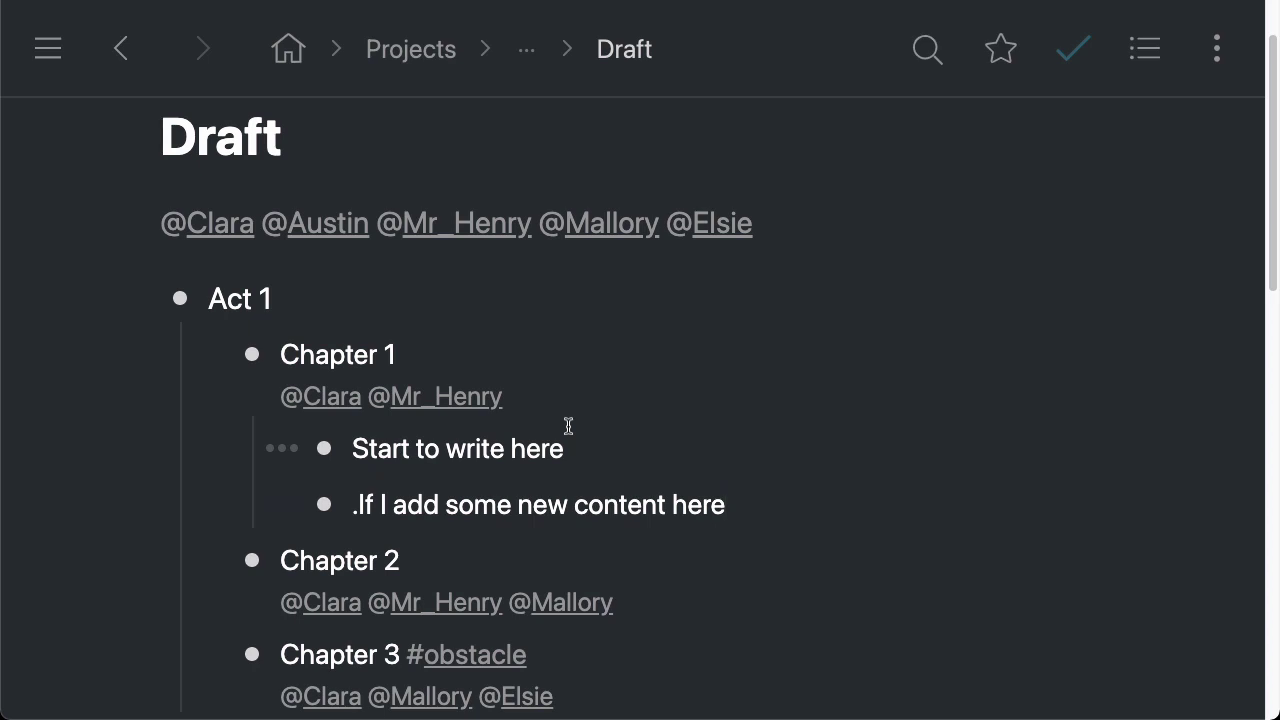
scroll(683, 517, "down", 1)
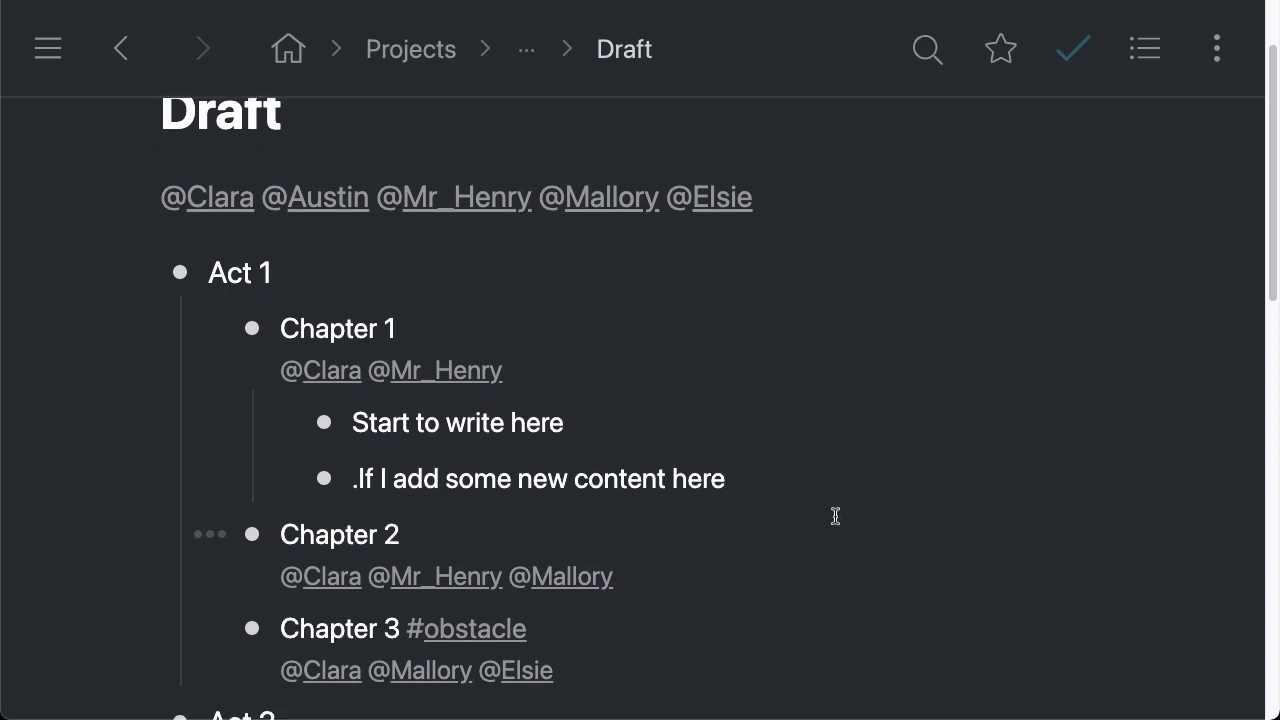
scroll(283, 410, "up", 3)
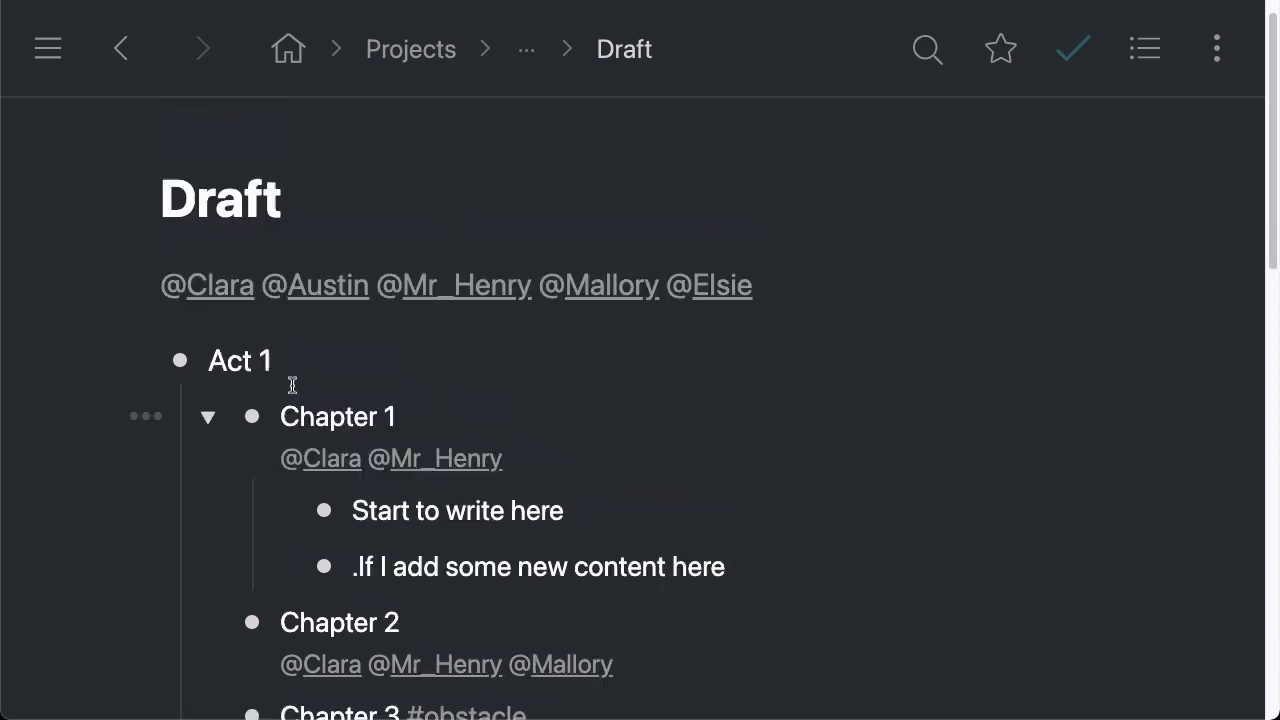
Collapse Act 1, Act 2 and Act 3, then head back Home into Projects
left_click(138, 361)
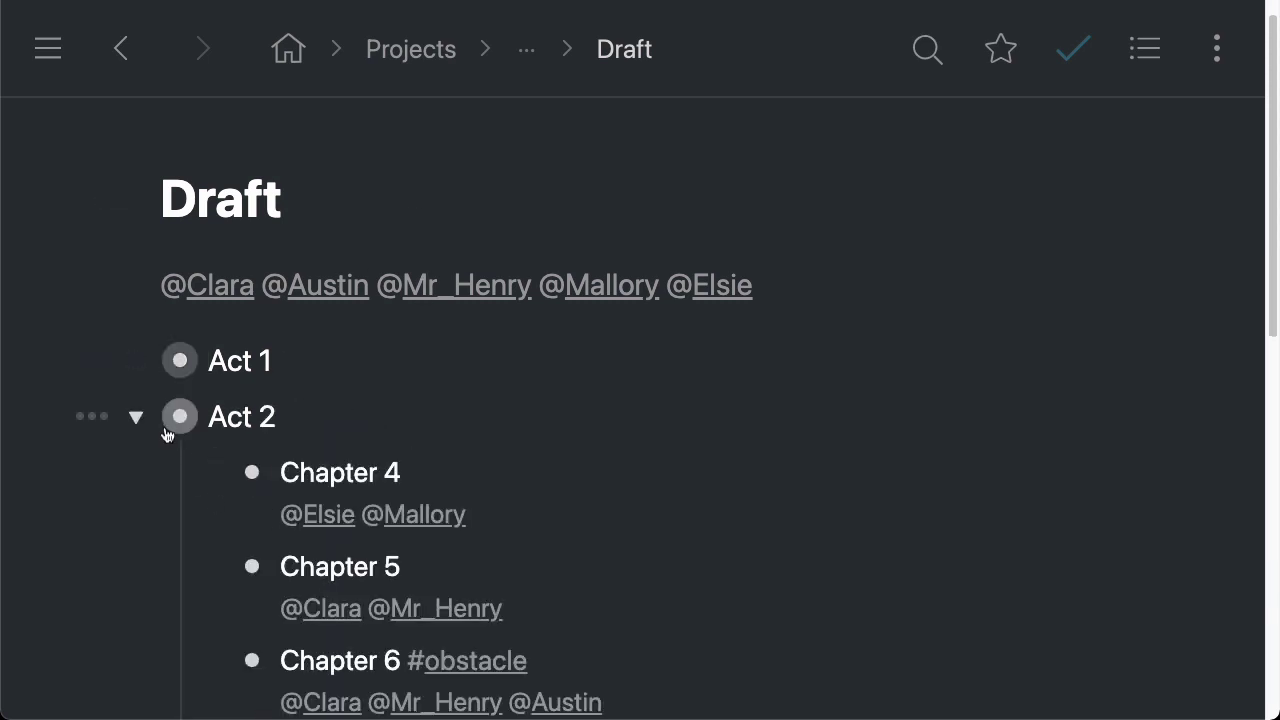
left_click(137, 417)
left_click(138, 472)
left_click(329, 472)
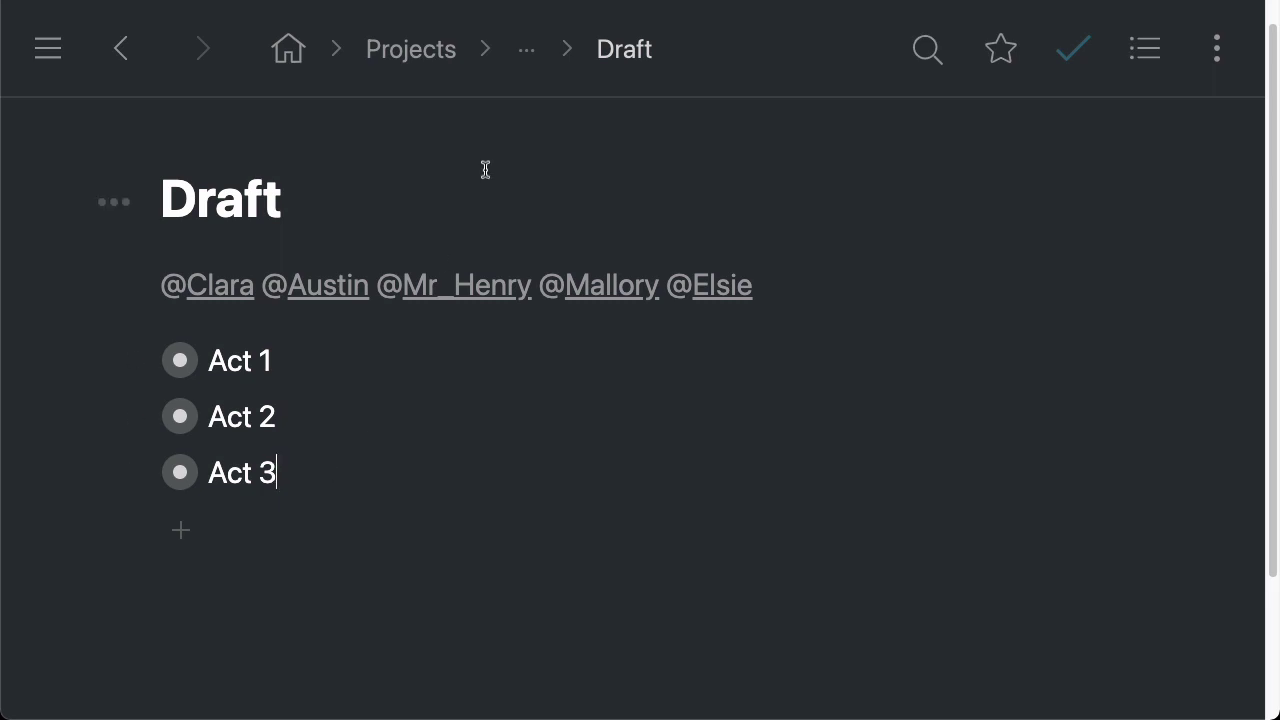
left_click(287, 50)
left_click(185, 337)
Open the Posts board and give the sloth card 'Outline' and 'Draft' subtasks
left_click(165, 350)
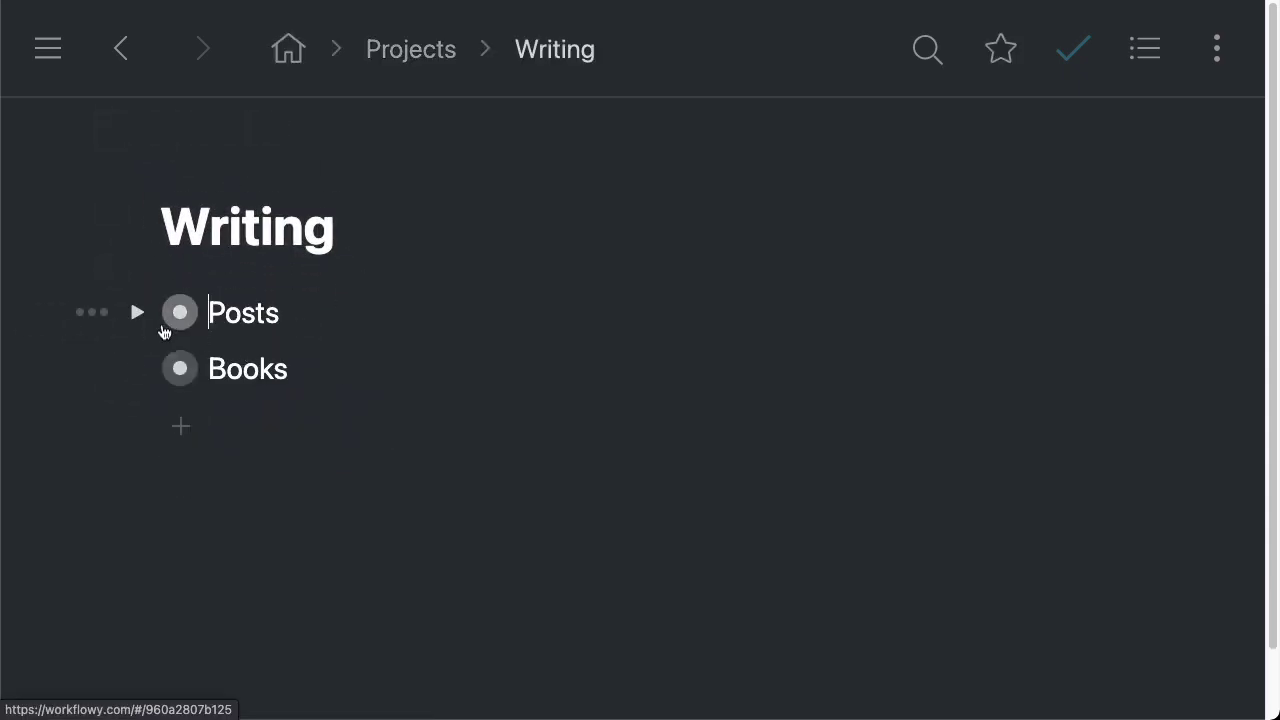
left_click(168, 316)
scroll(390, 320, "right", 6)
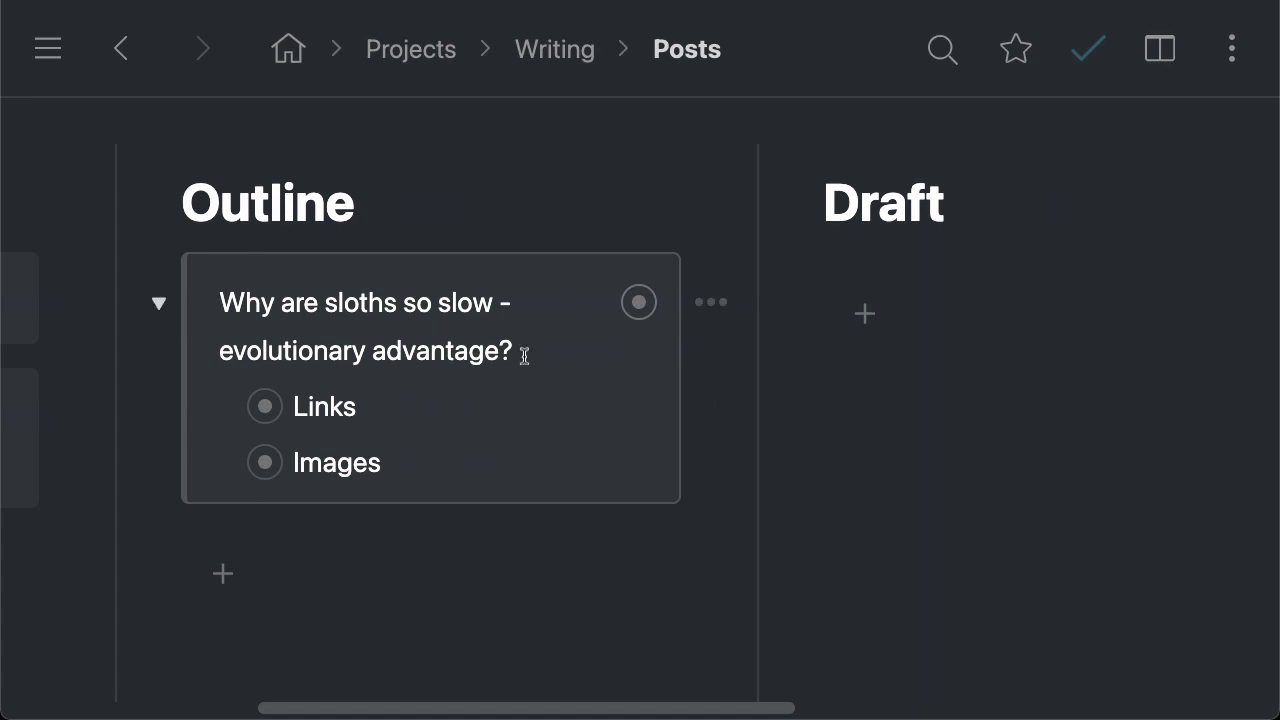
left_click(524, 352)
type("'")
key("BackSpace")
key("Return")
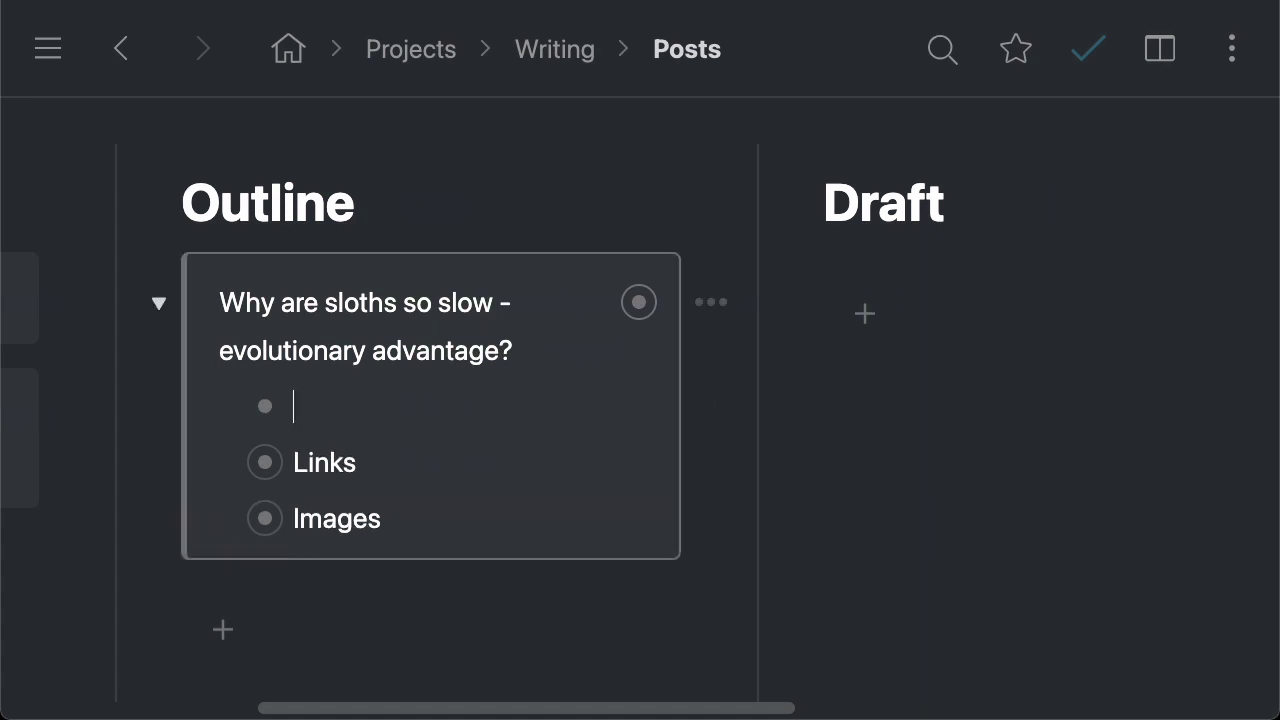
type("Outline")
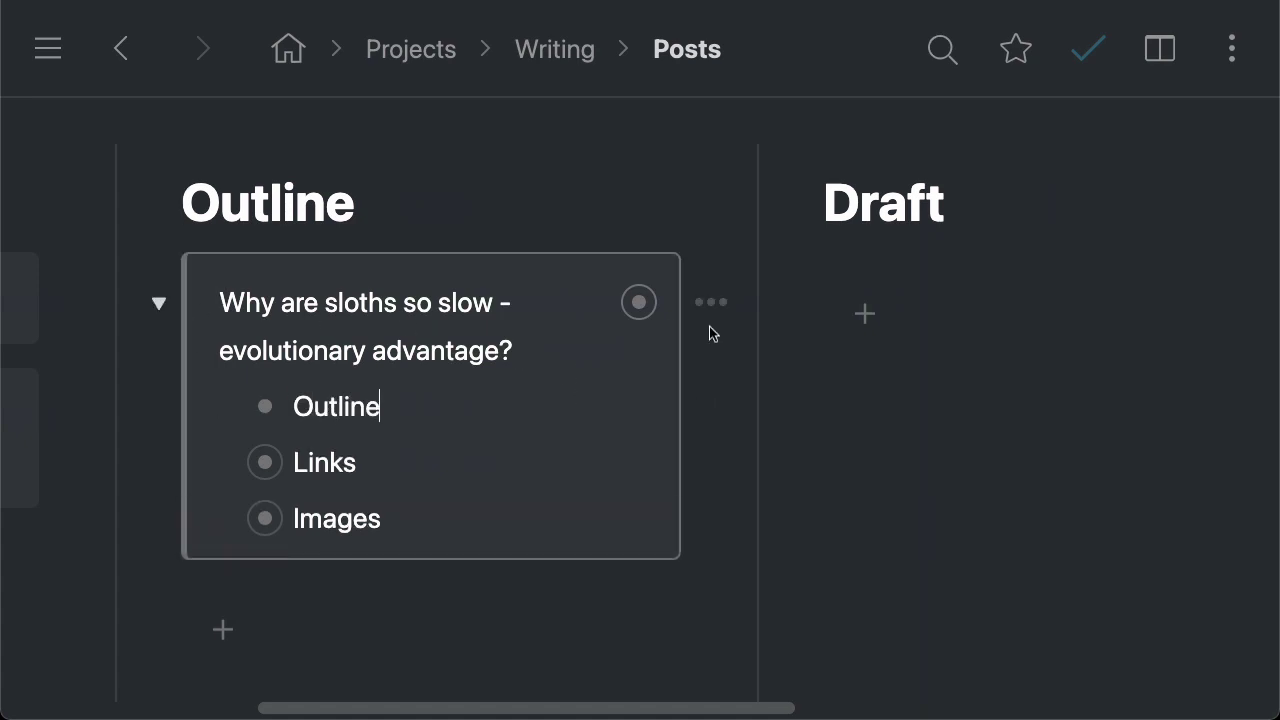
left_click(507, 348)
key("Return")
type("Draft")
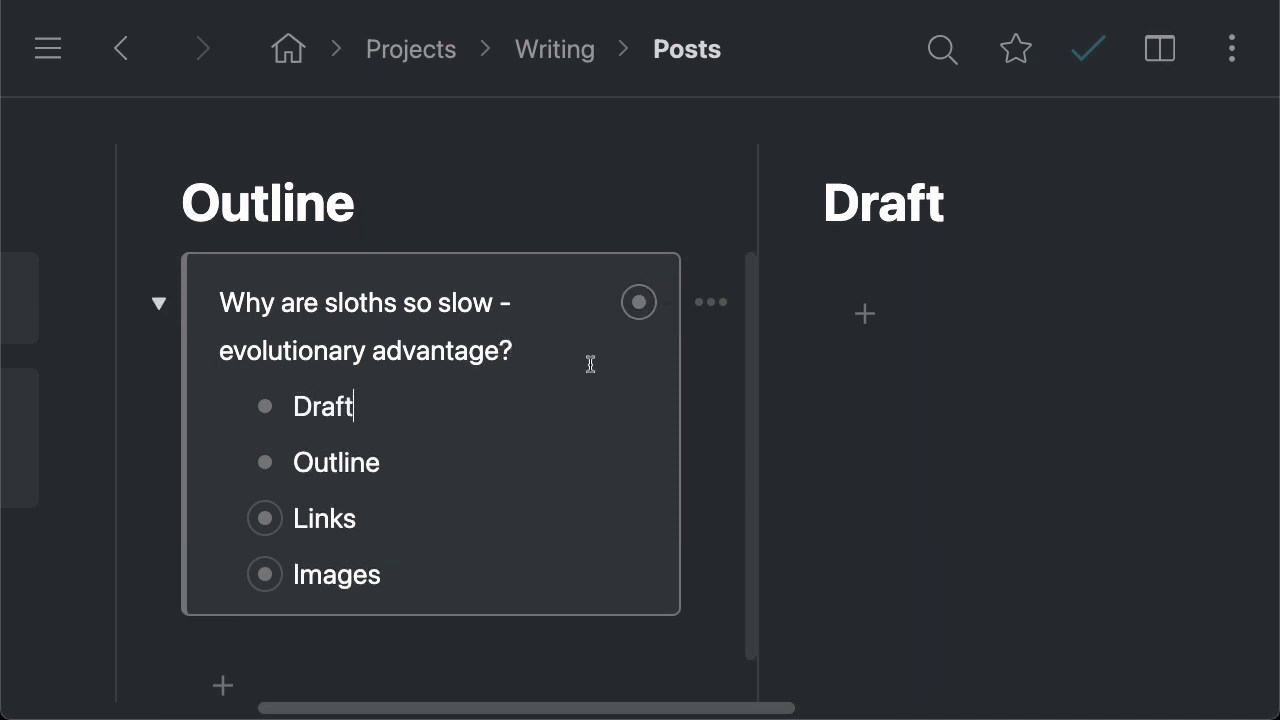
Drag the sloth card across the board into the Editing column
left_click_drag(638, 302, 1030, 300)
scroll(700, 330, "right", 3)
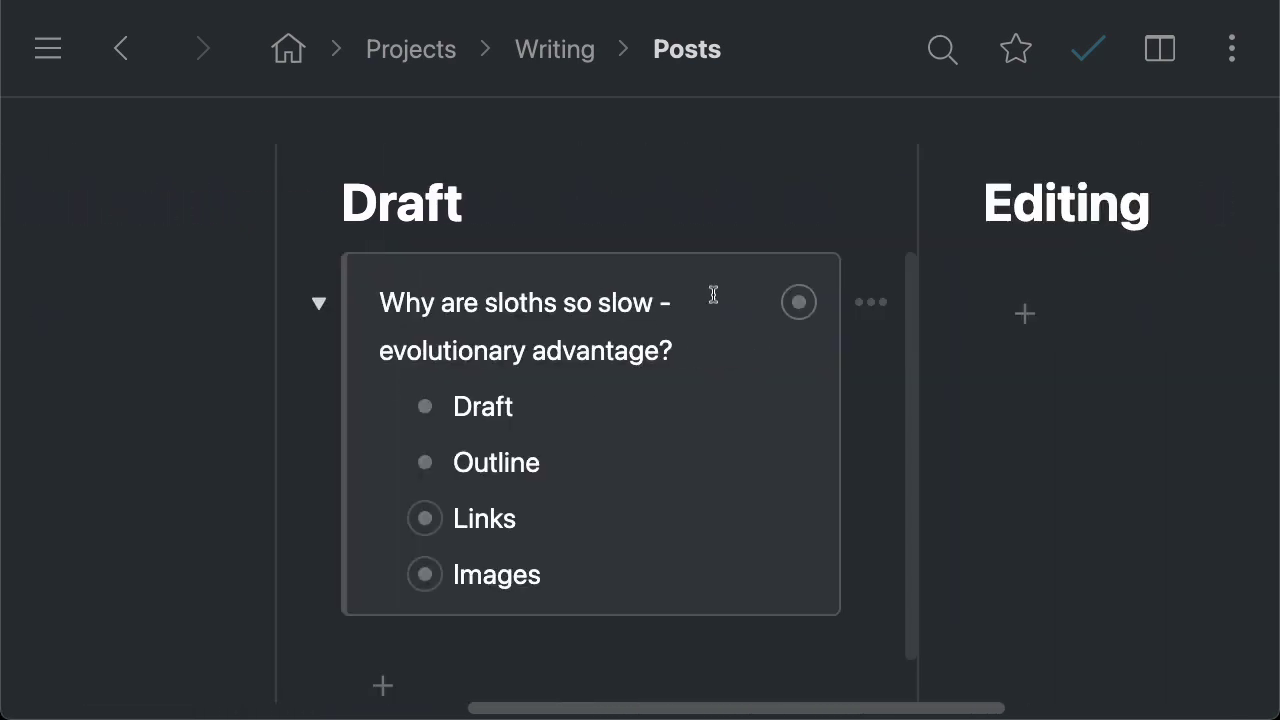
scroll(693, 327, "down", 1)
scroll(693, 327, "up", 1)
left_click(320, 303)
left_click_drag(906, 284, 809, 280)
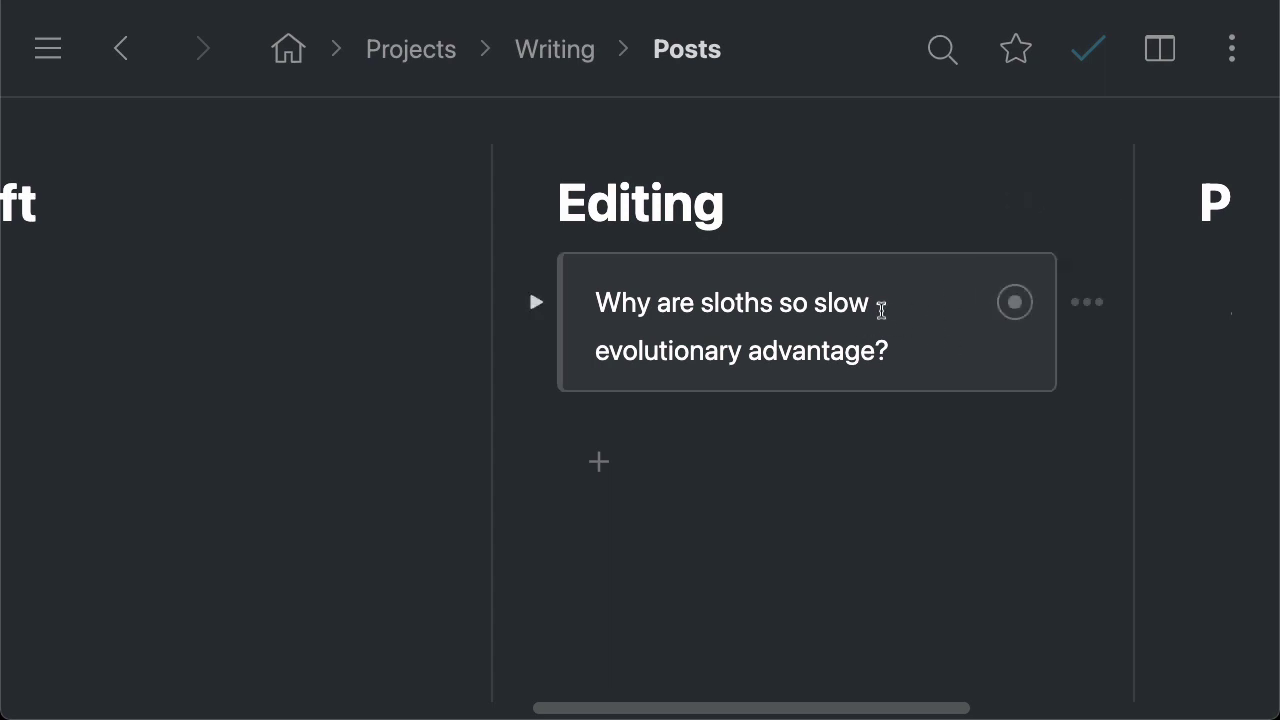
left_click(540, 302)
left_click(541, 302)
left_click(540, 302)
left_click(531, 304)
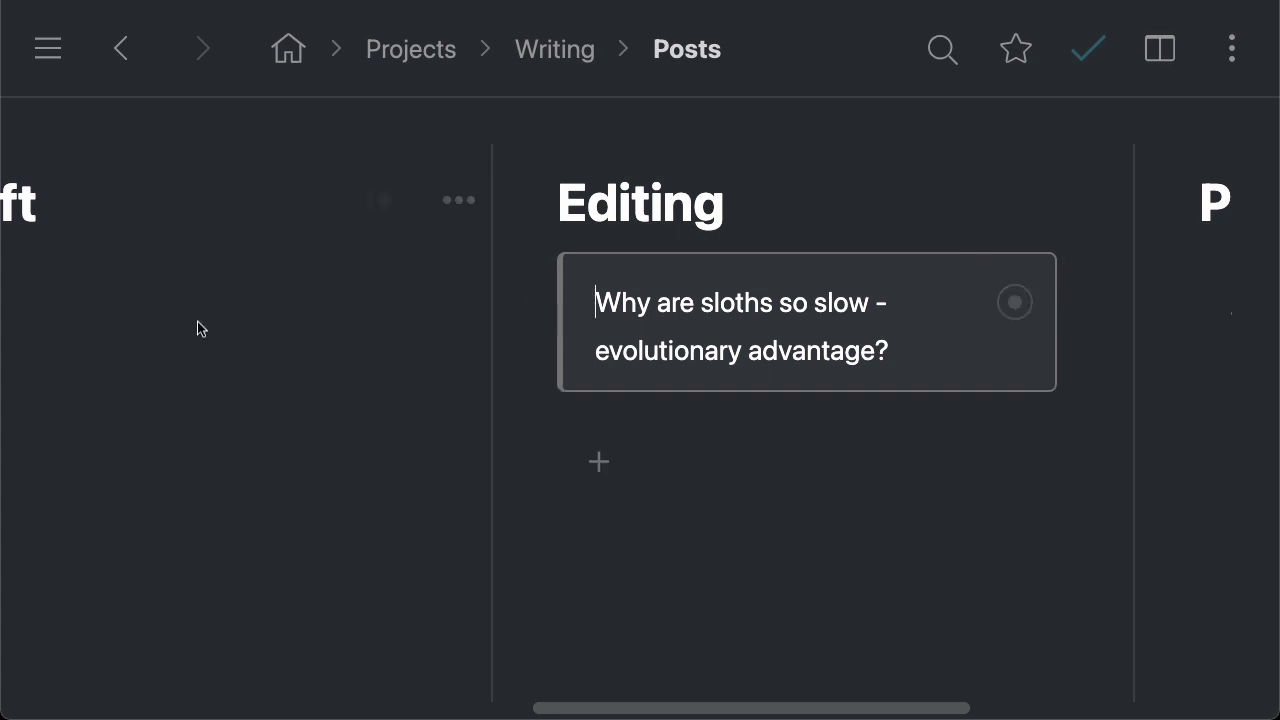
scroll(271, 380, "left", 15)
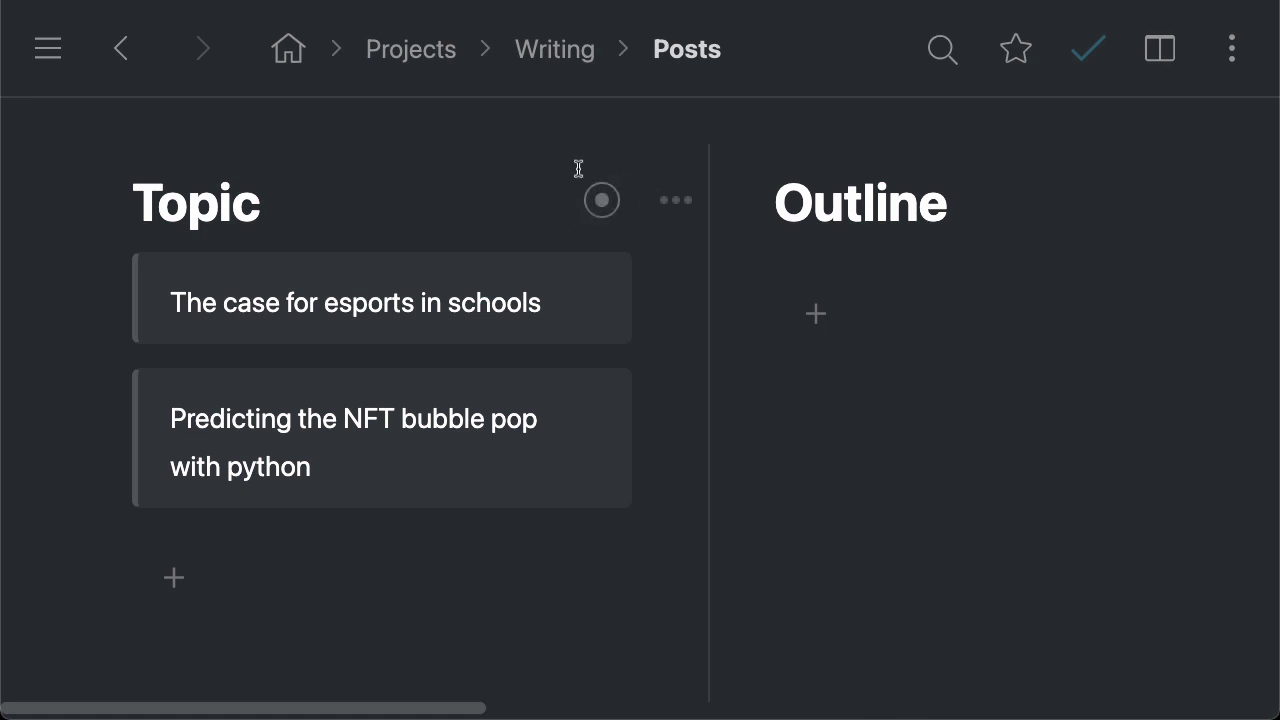
Open the Share dialog for the Posts board from its top-right page options menu
scroll(787, 396, "right", 15)
scroll(787, 396, "left", 15)
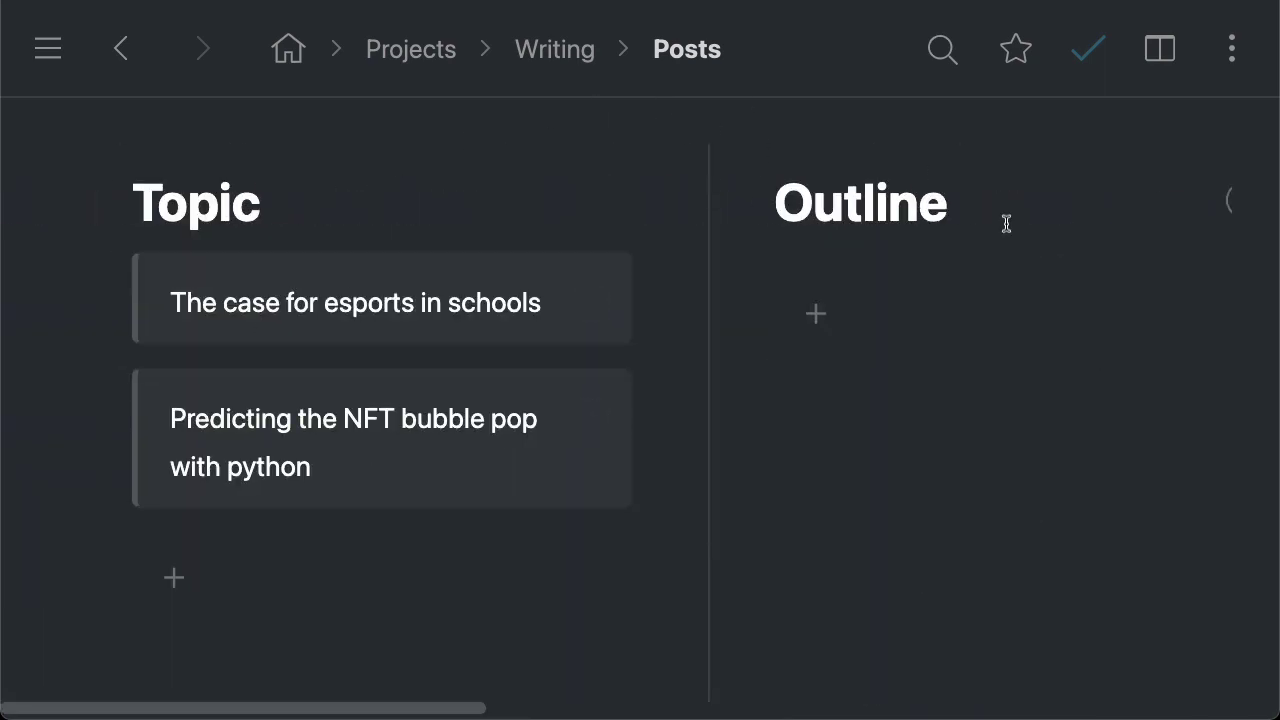
left_click(1233, 60)
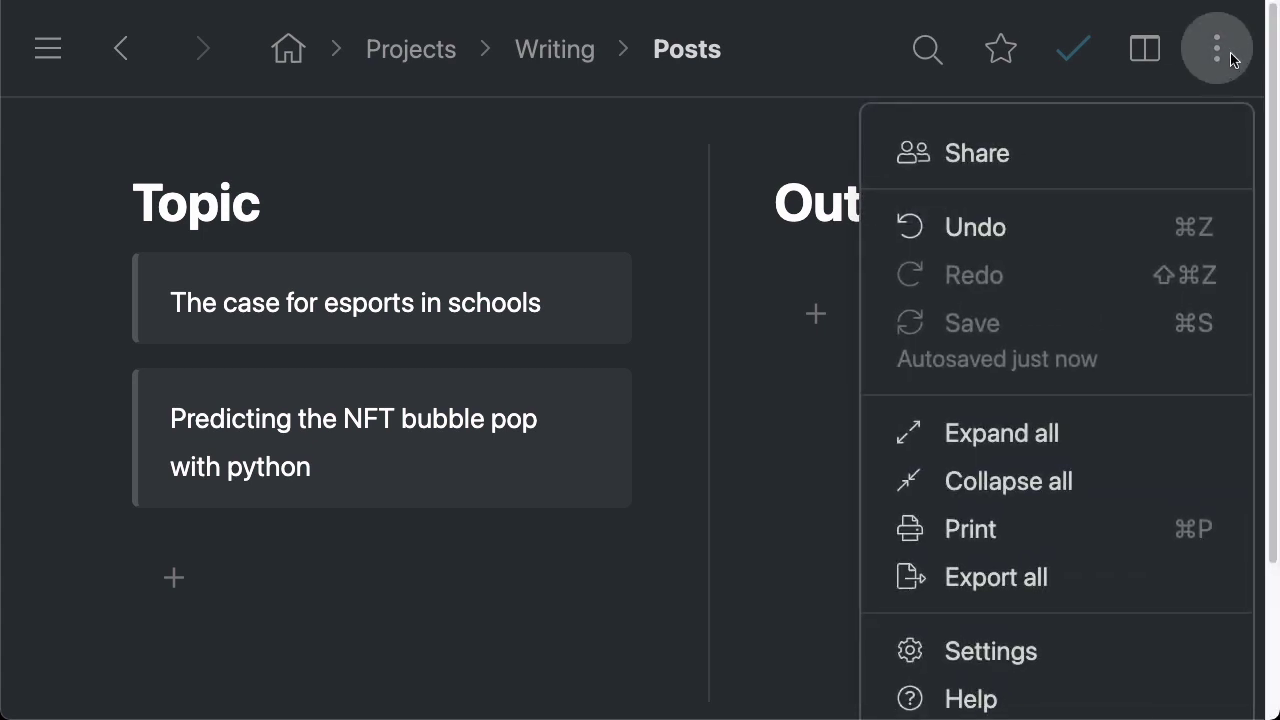
left_click(557, 262)
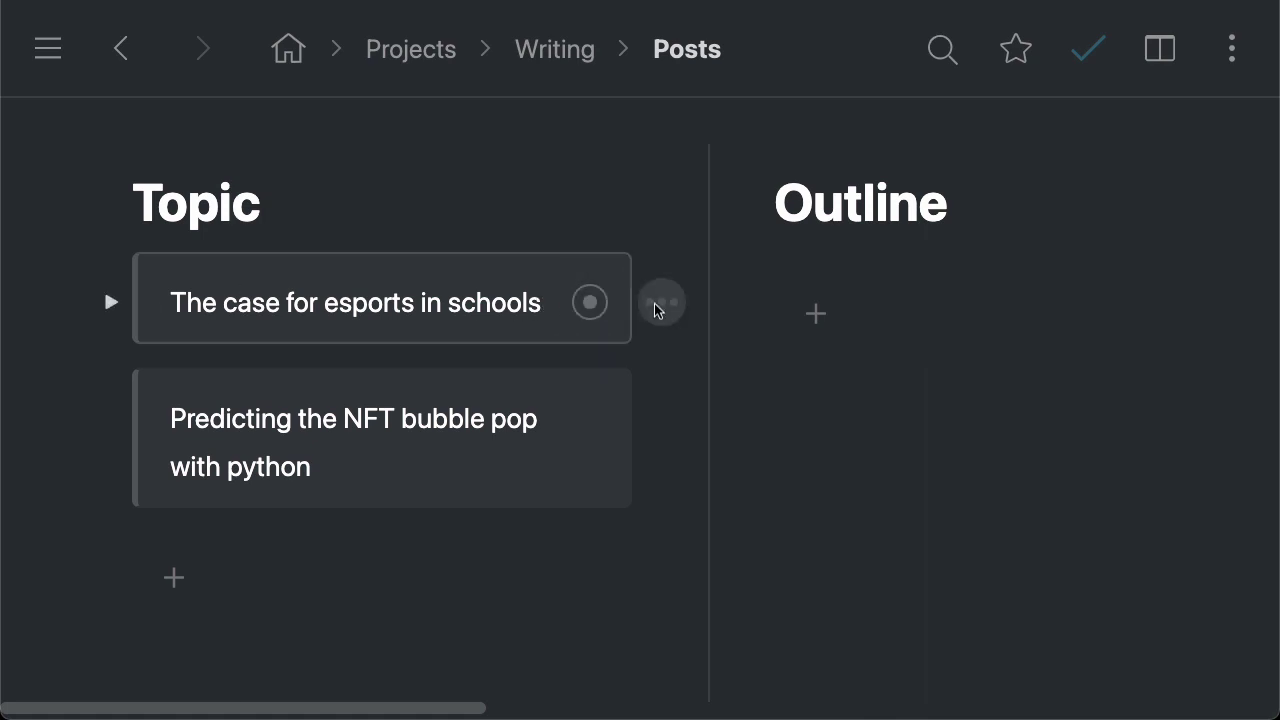
left_click(662, 302)
scroll(808, 570, "down", 2)
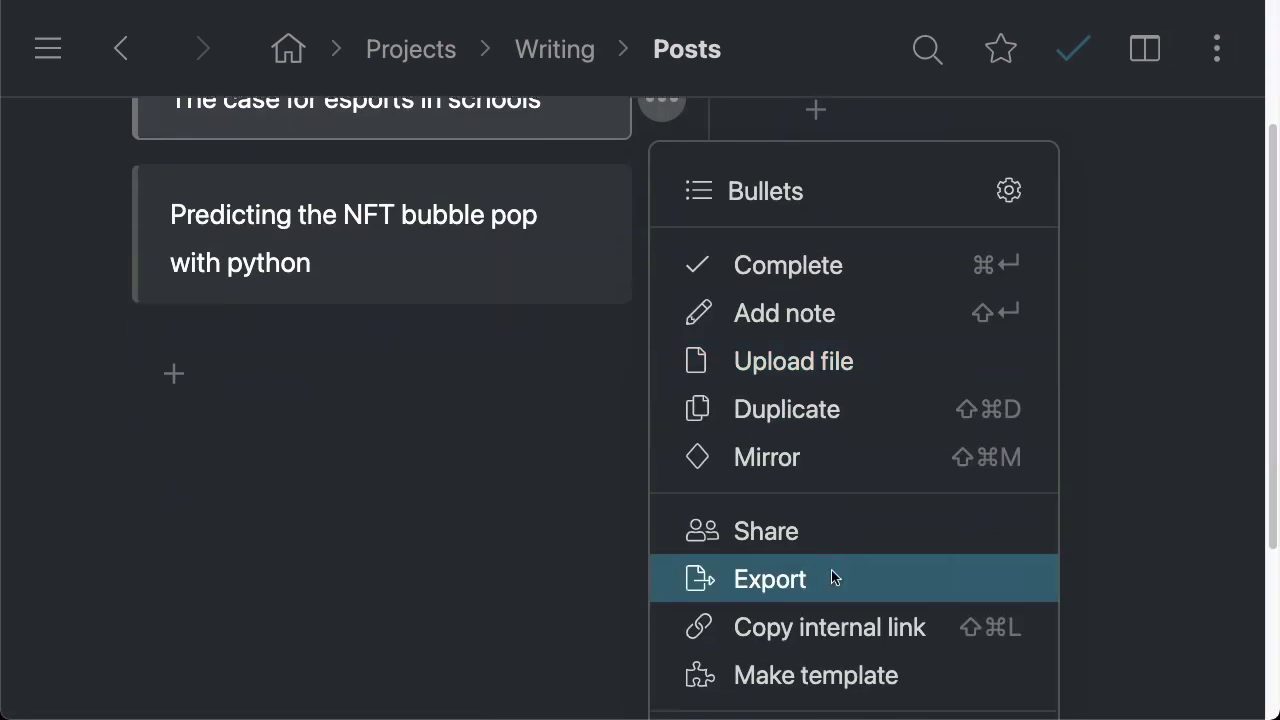
scroll(311, 471, "up", 2)
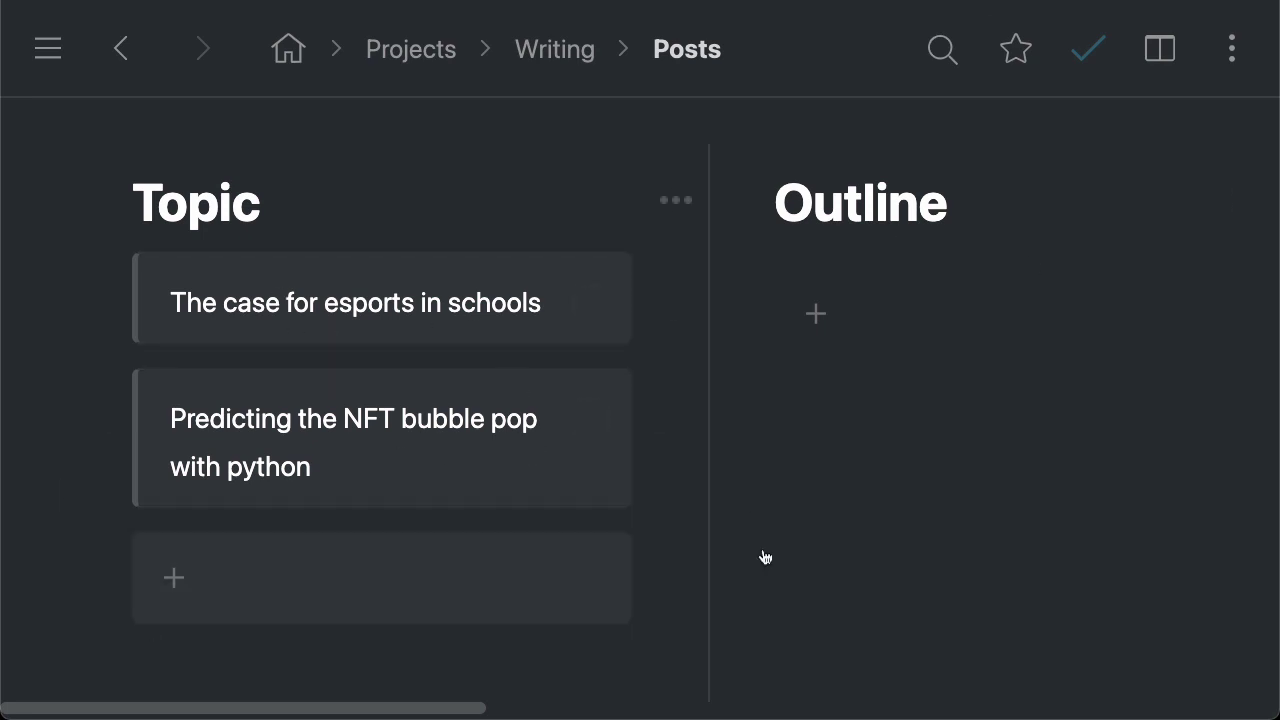
scroll(547, 186, "right", 5)
scroll(423, 186, "left", 5)
left_click(1226, 58)
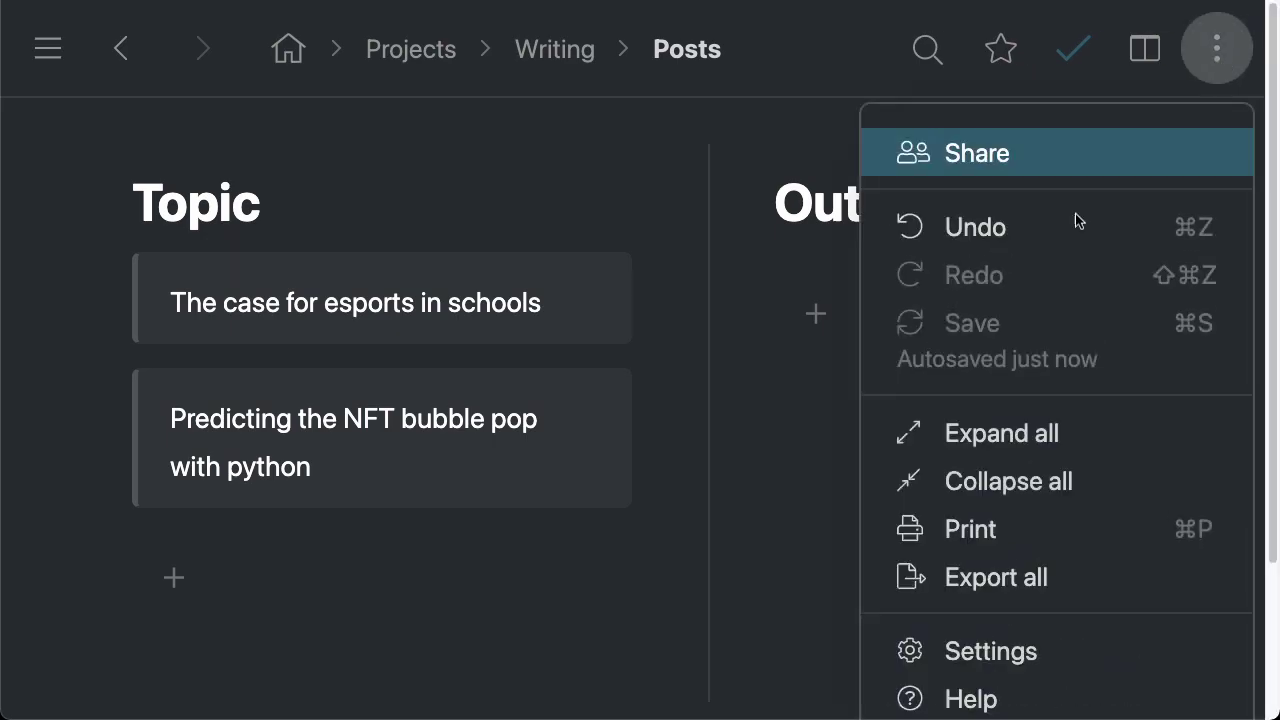
left_click(1009, 164)
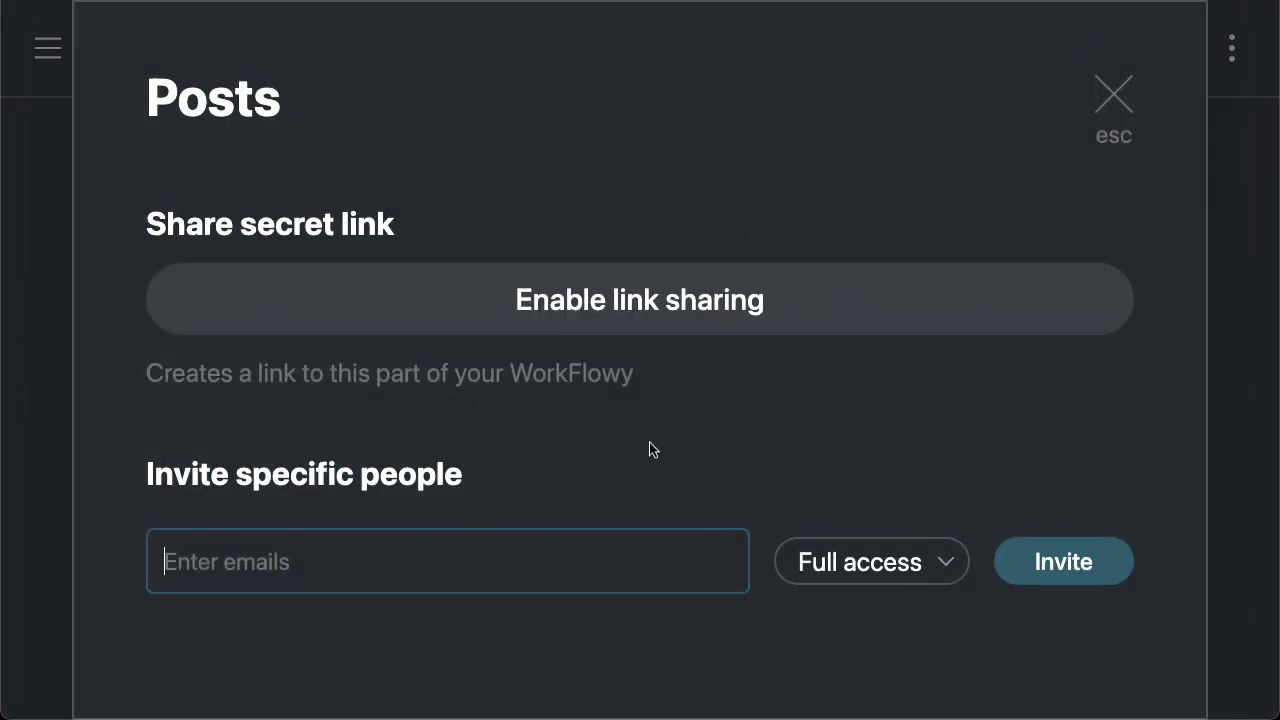
Enable secret-link sharing for Posts, check it keeps Full access, then unshare the link
left_click(675, 322)
left_click(272, 300)
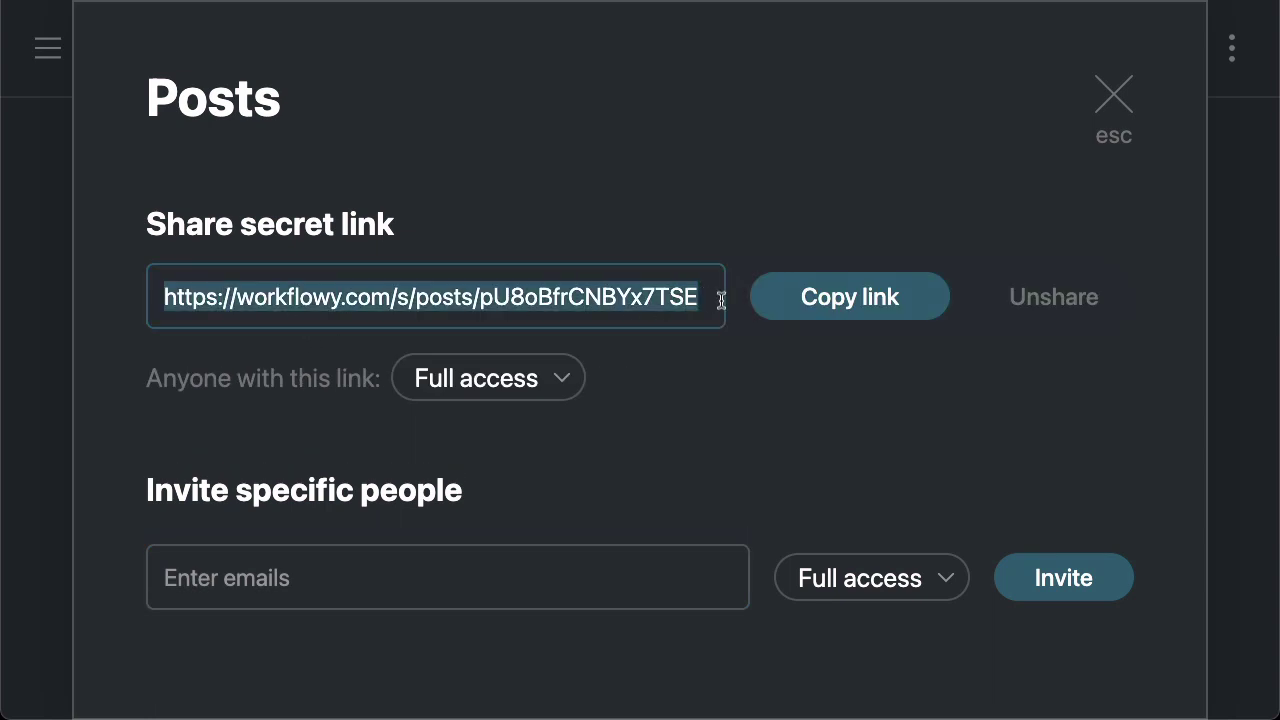
left_click(533, 383)
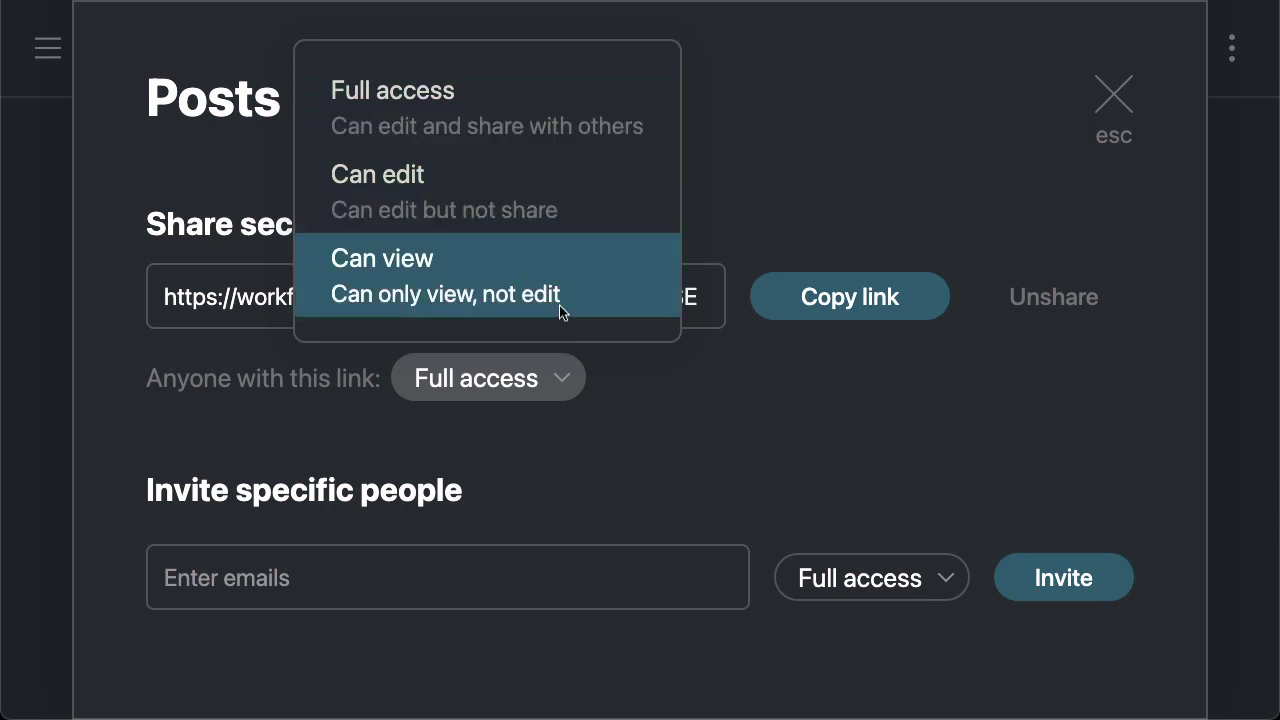
left_click(682, 384)
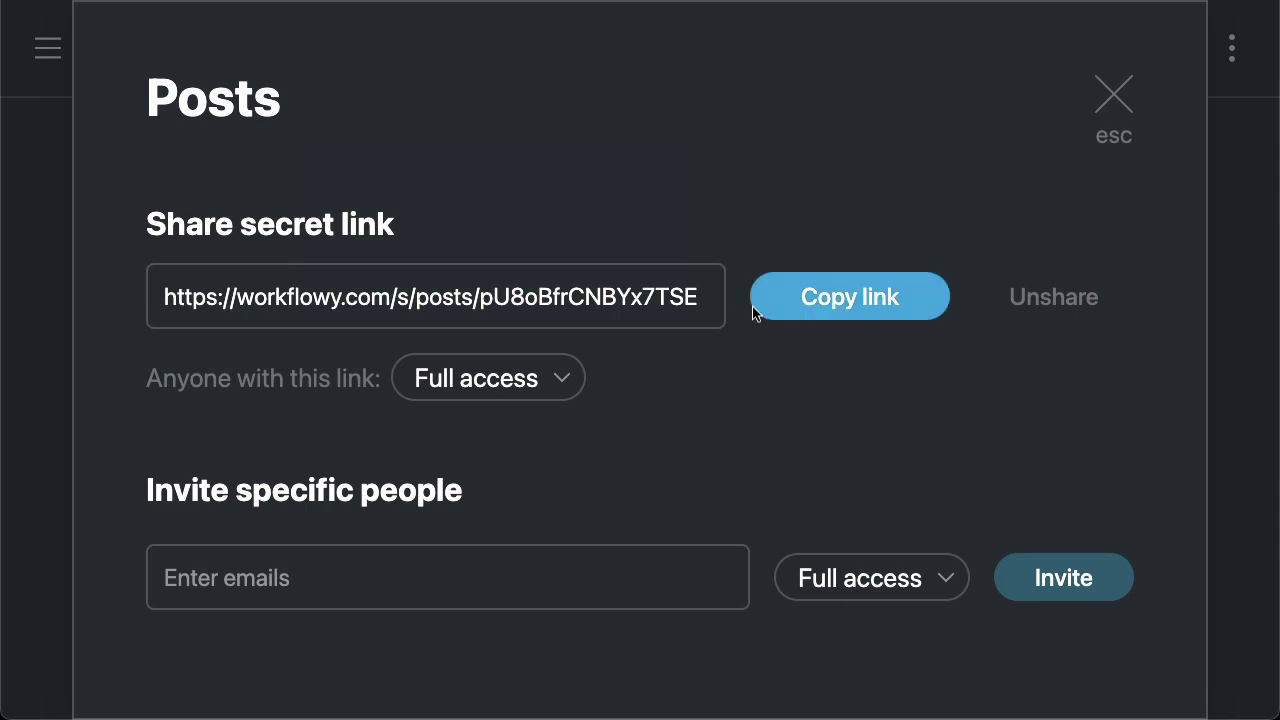
left_click(1073, 302)
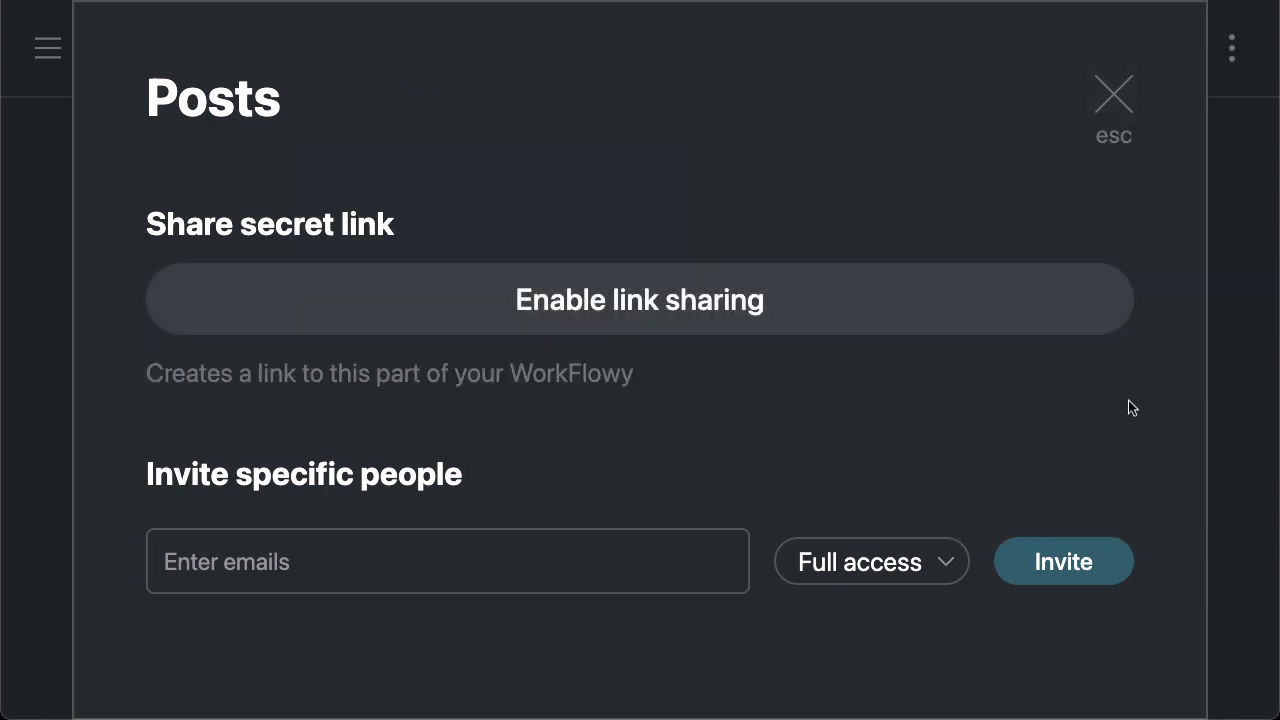
Invite a collaborator to Posts by e-mail address with Full access
left_click(363, 566)
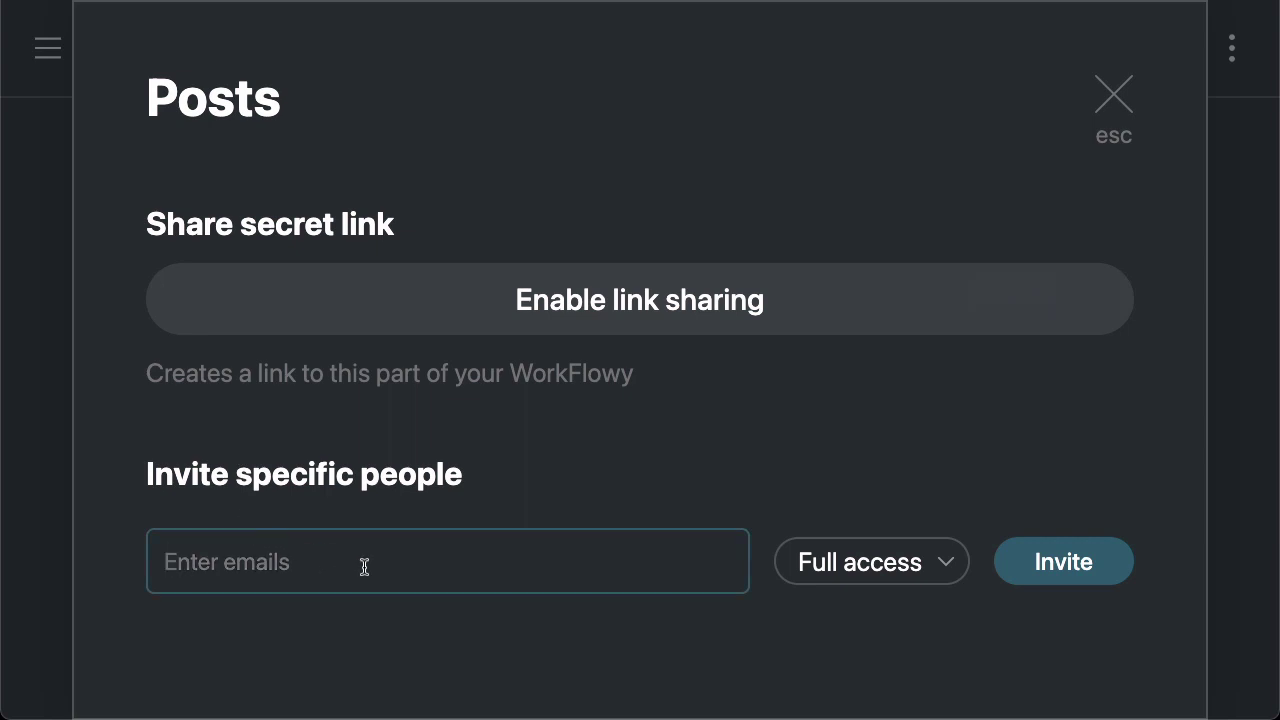
left_click(800, 566)
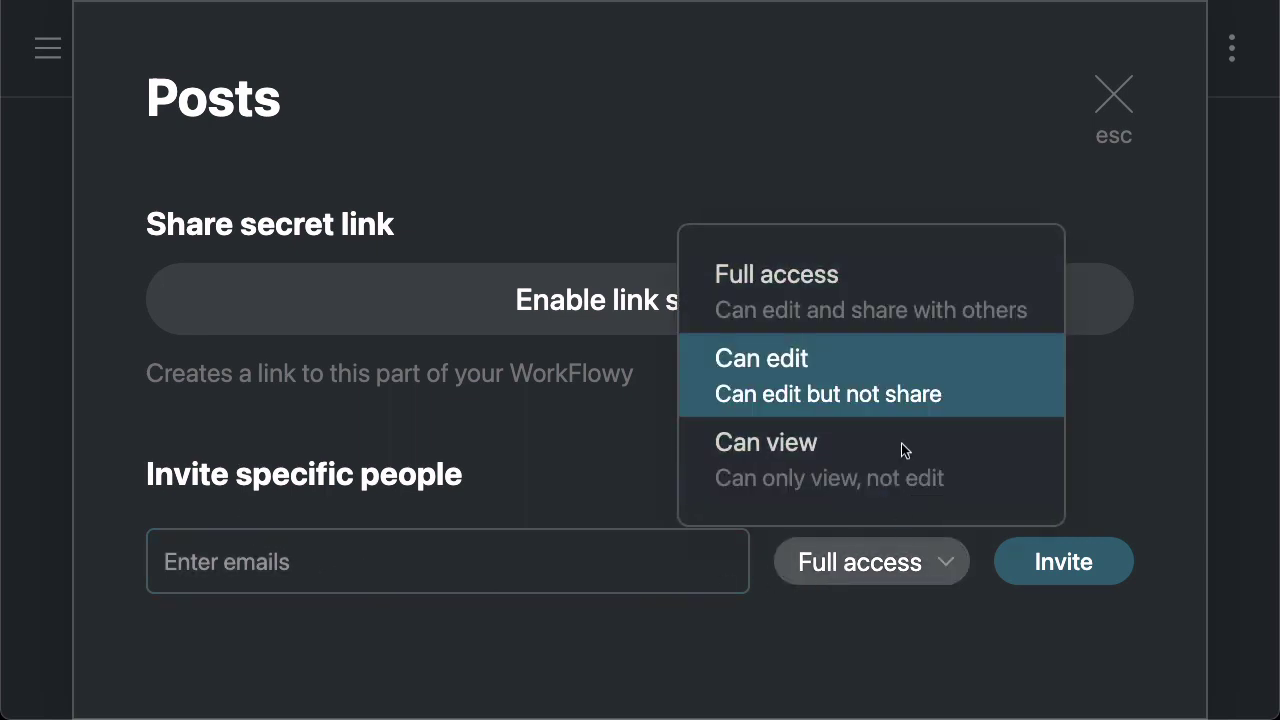
left_click(446, 563)
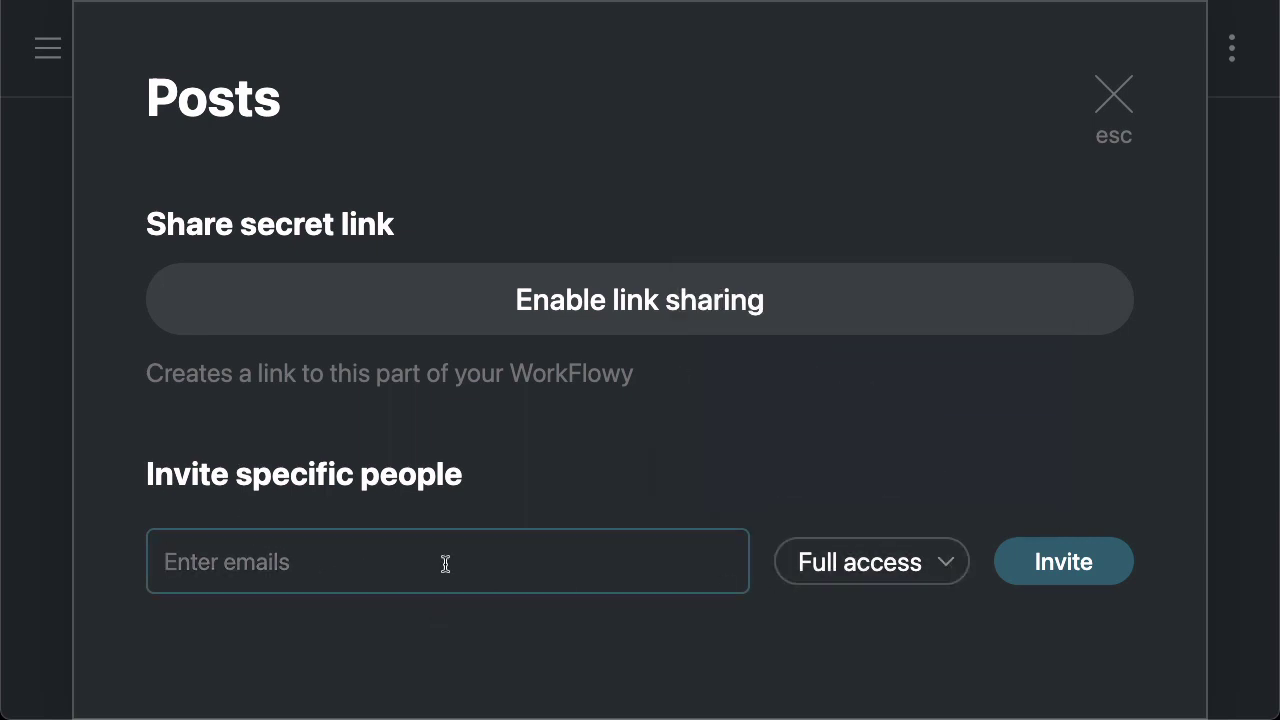
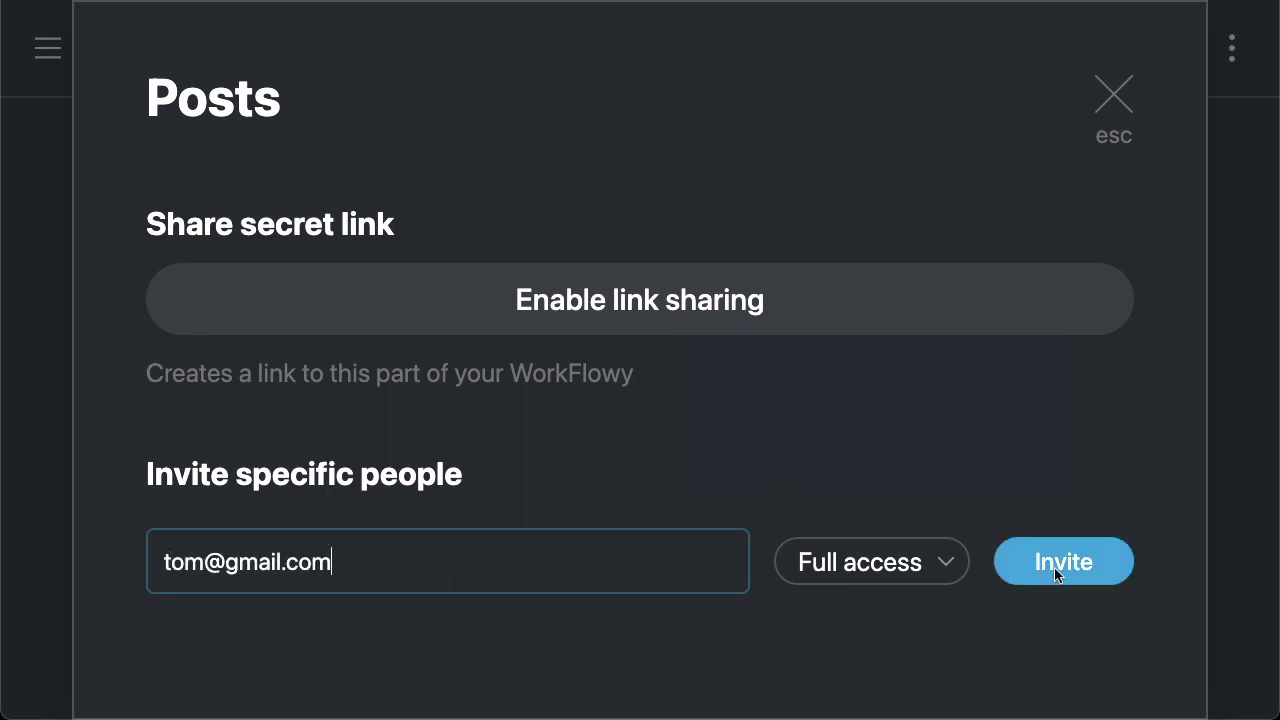
left_click(1054, 568)
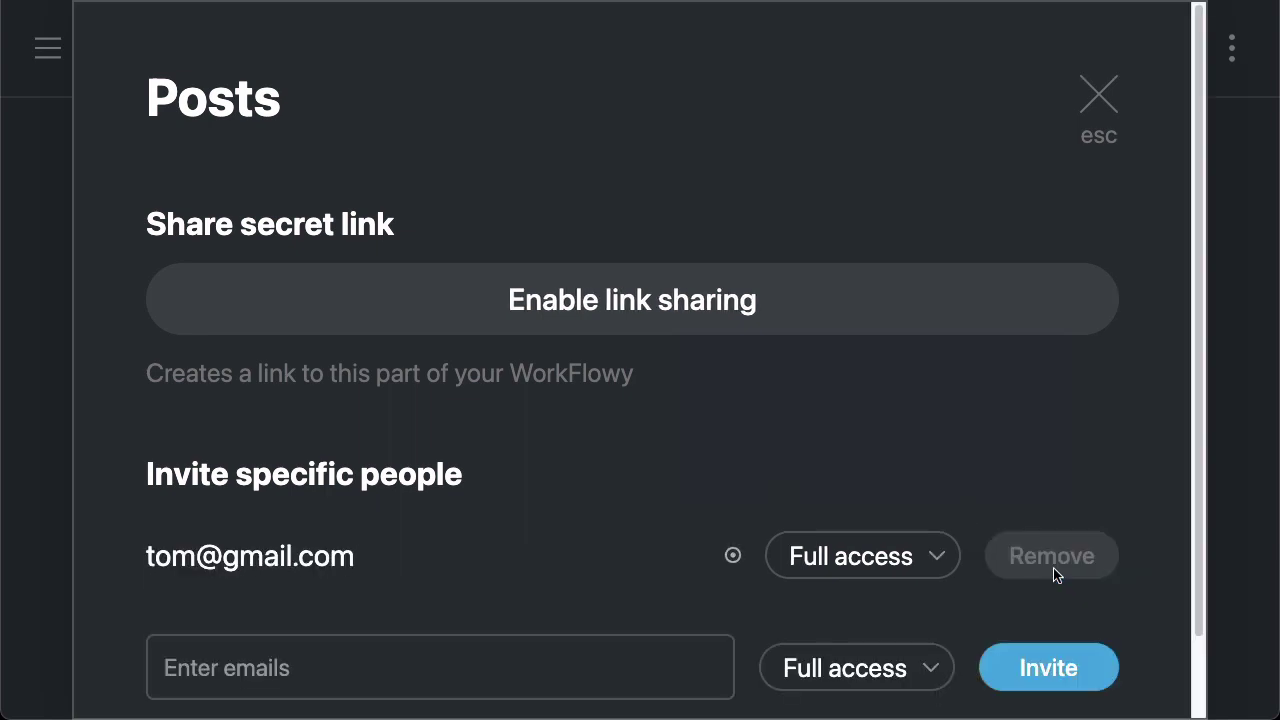
Review the invited collaborator's access, remove their invite, and close the sharing dialog
scroll(1063, 429, "down", 2)
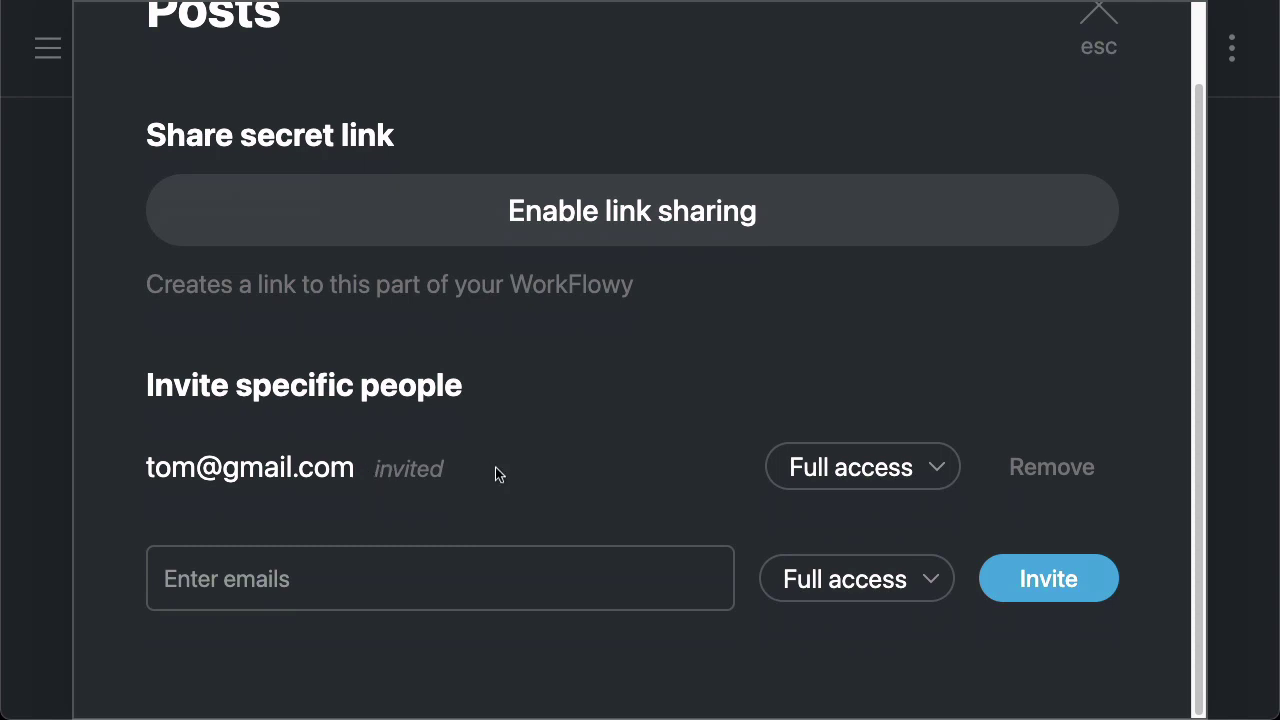
left_click(899, 478)
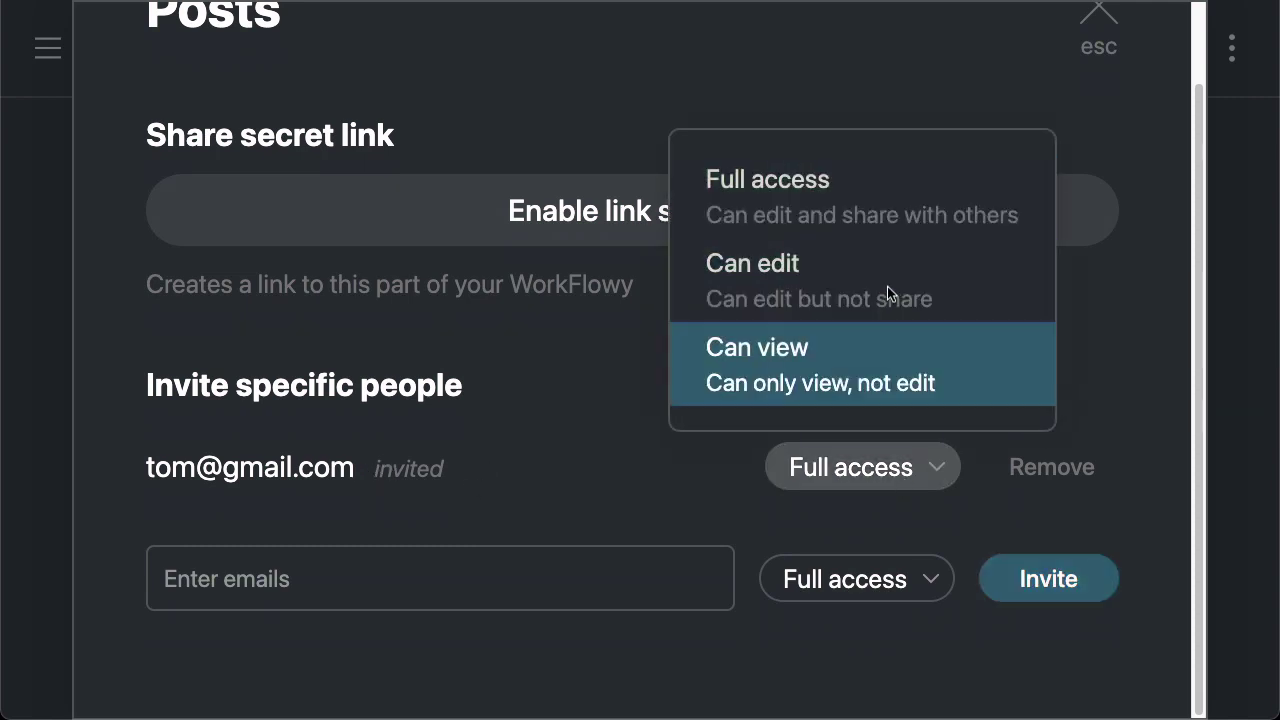
left_click(1104, 347)
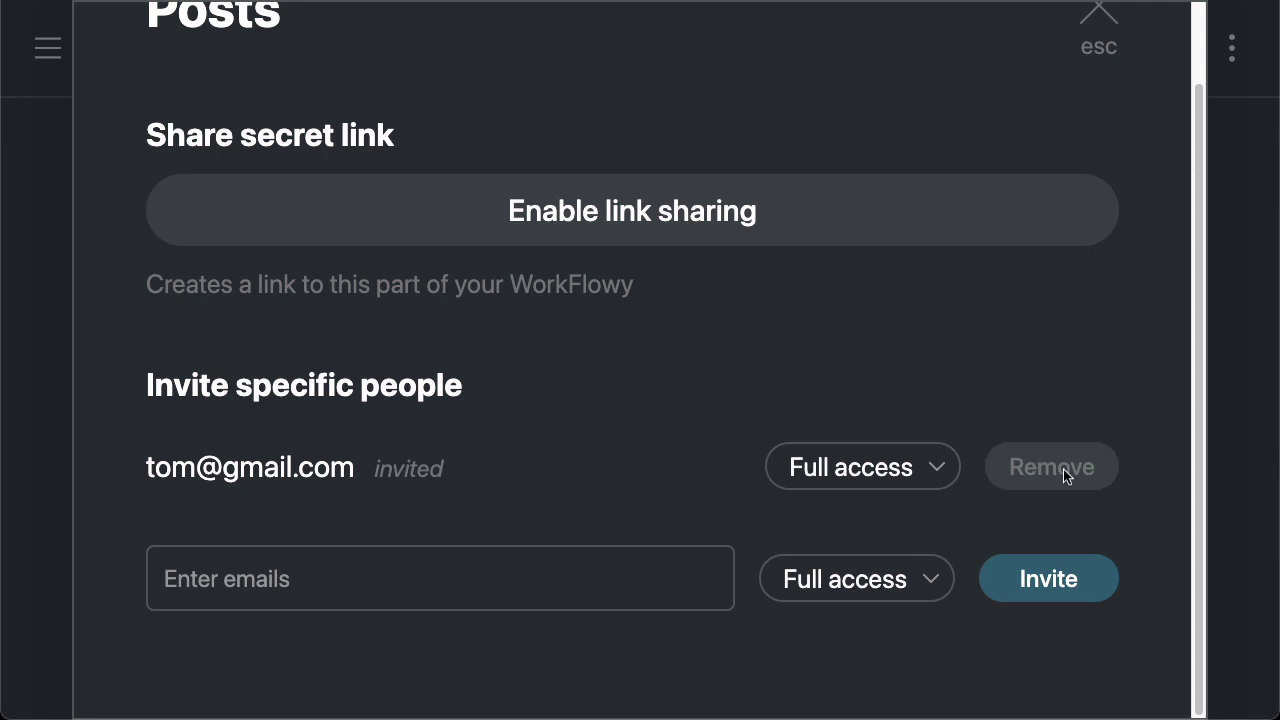
left_click(1062, 469)
left_click(1104, 98)
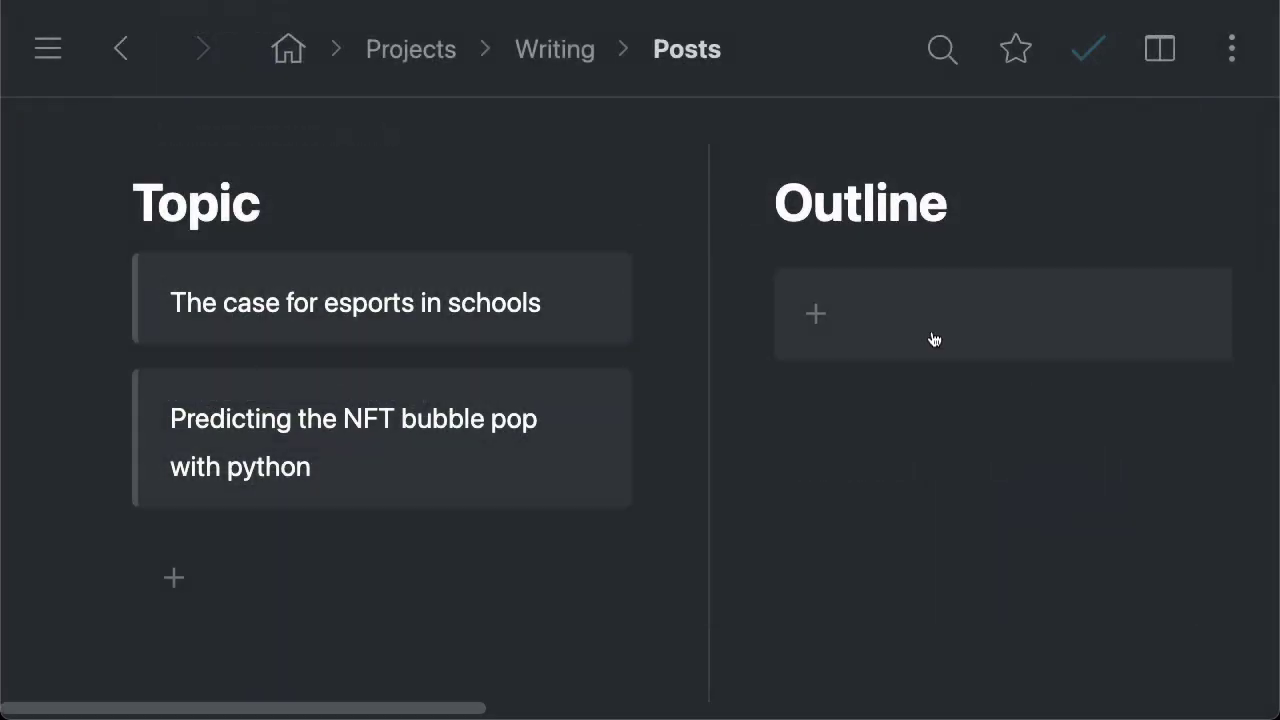
Navigate from Writing through Books into Book 1's Draft page
left_click(537, 58)
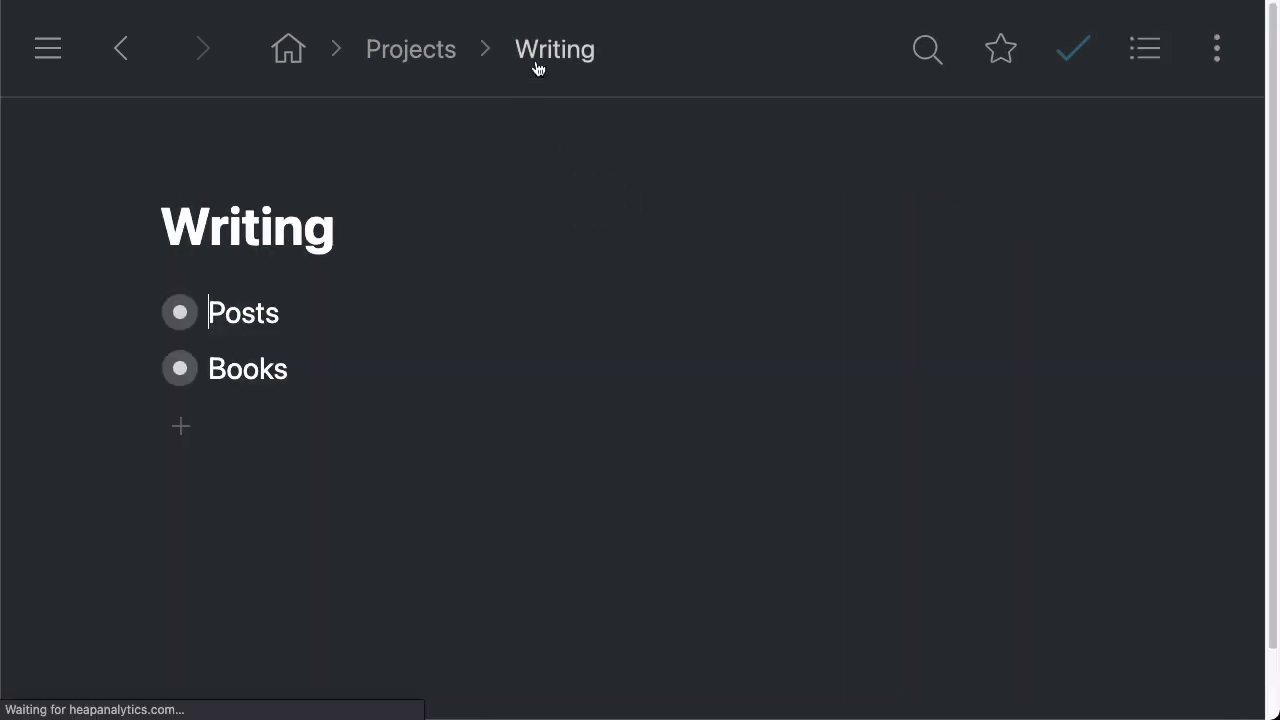
left_click(180, 368)
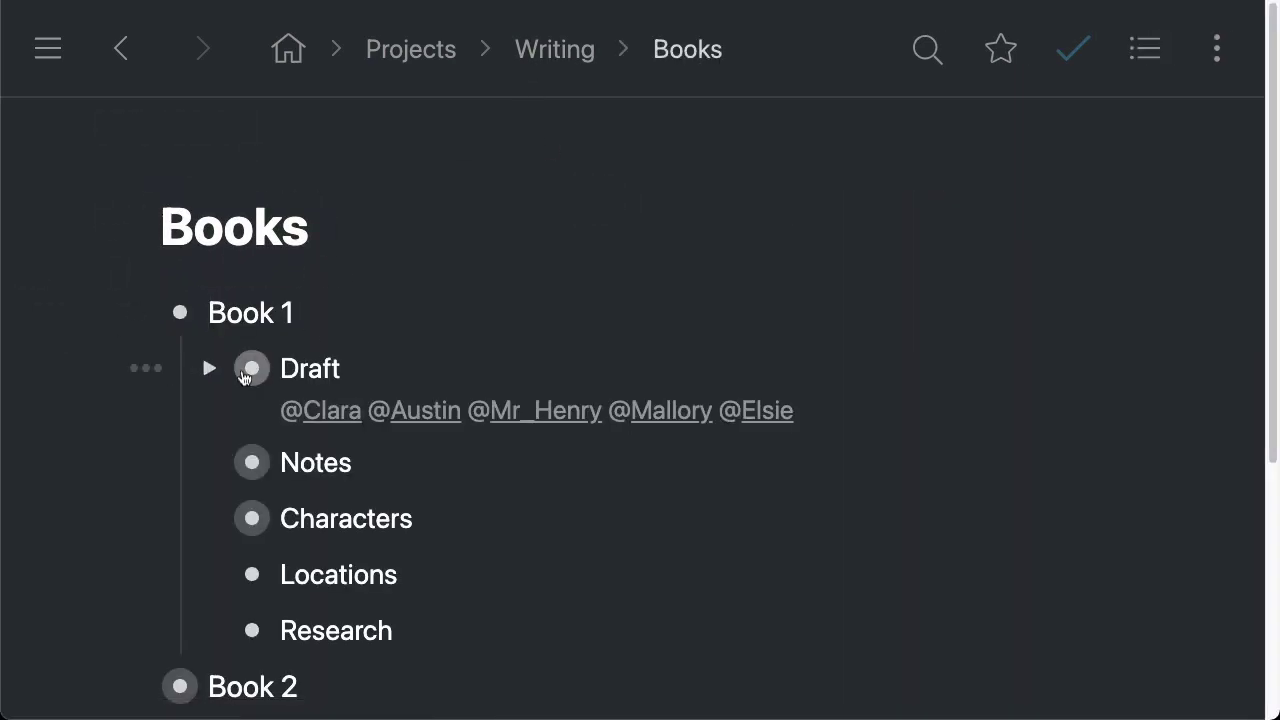
left_click(251, 366)
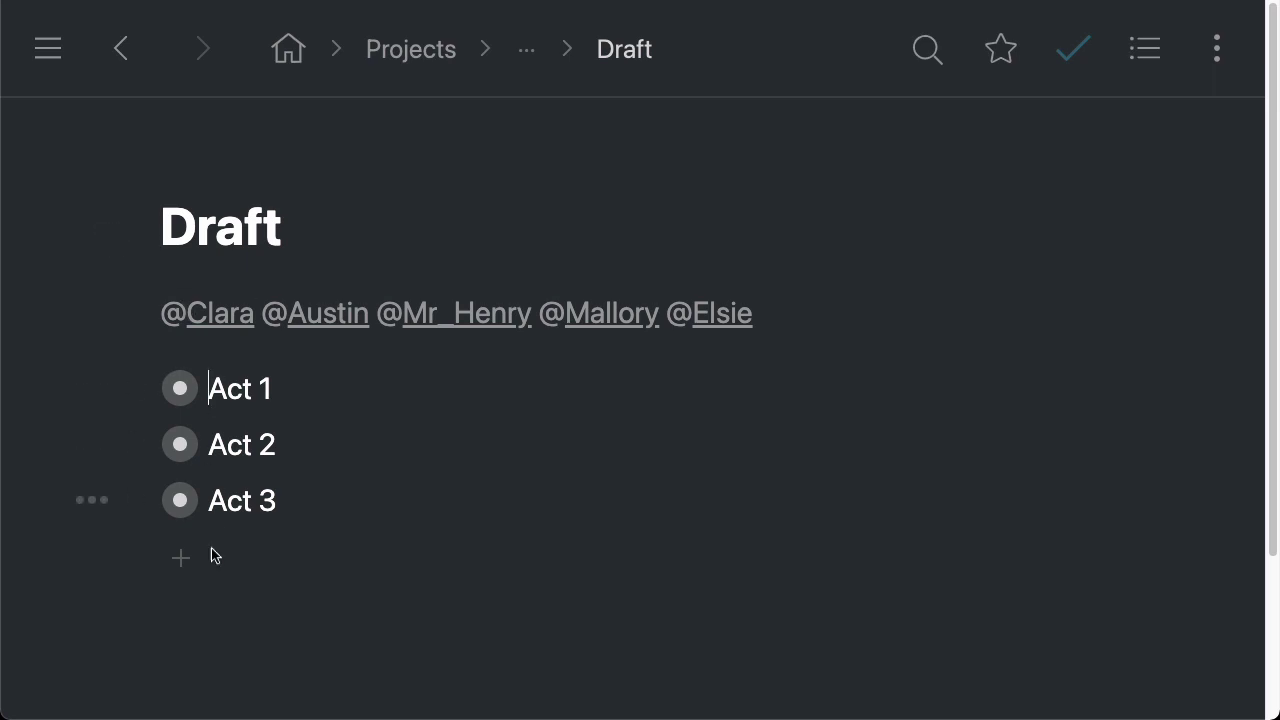
Open the Export dialog for the whole Draft from its actions menu
left_click(111, 233)
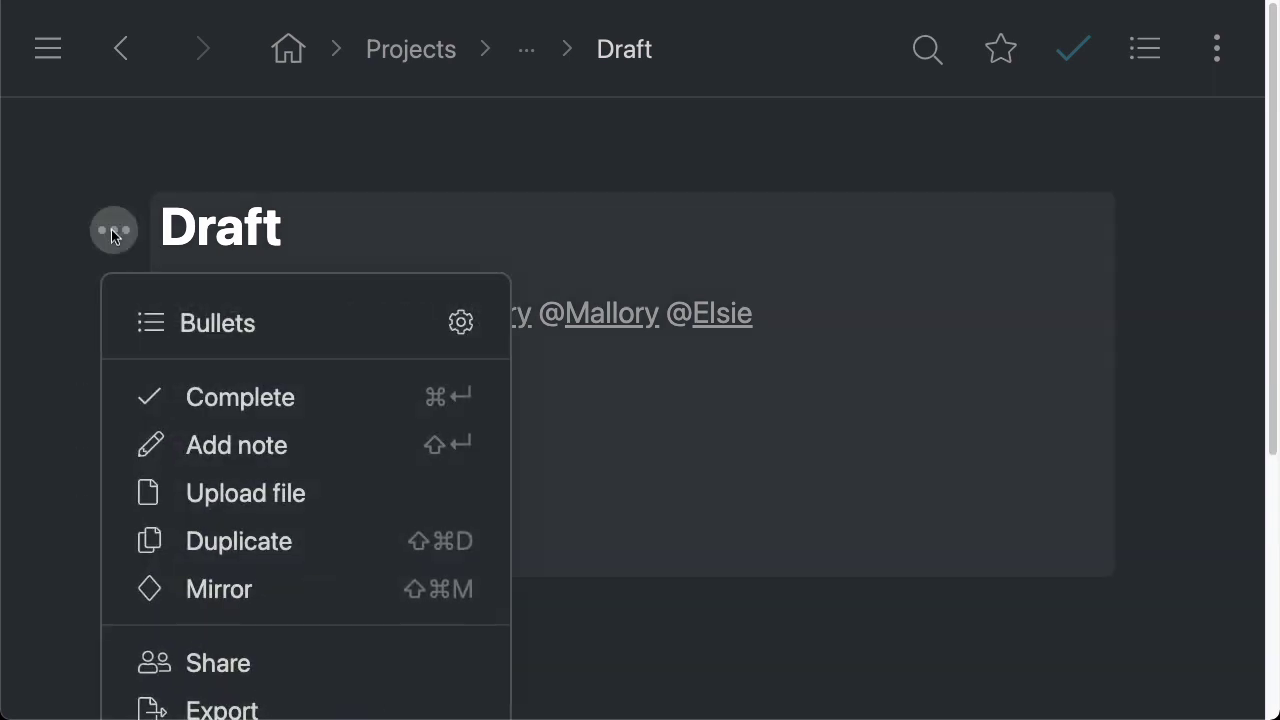
scroll(364, 461, "down", 1)
scroll(364, 461, "down", 3)
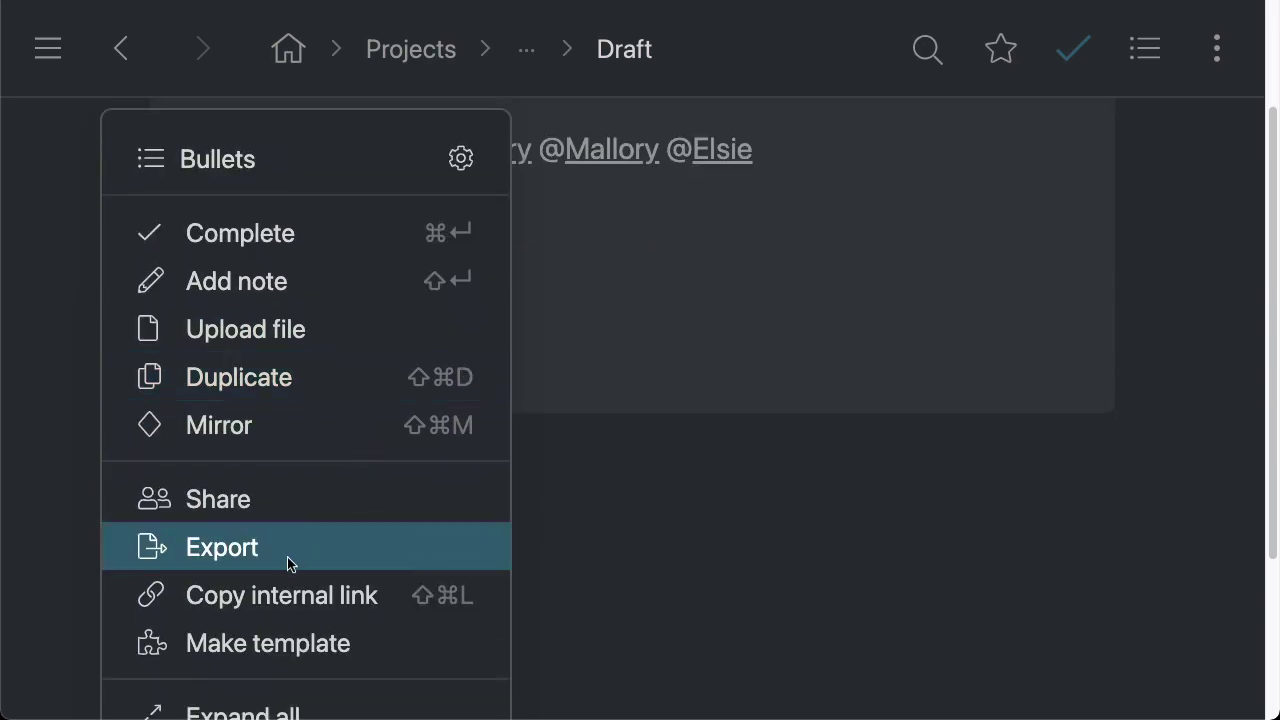
left_click(323, 548)
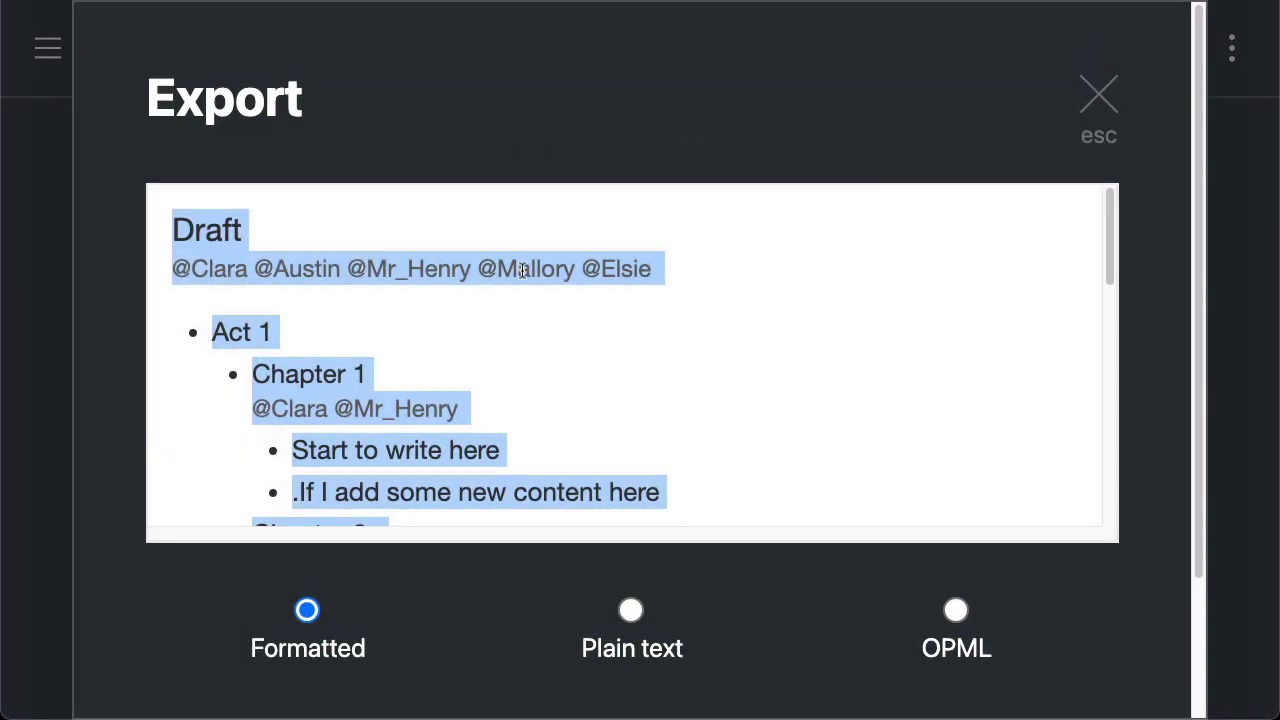
Switch the Draft's export preview to Plain text, then close the preview
scroll(560, 285, "down", 1)
scroll(580, 431, "down", 10)
scroll(672, 365, "up", 10)
left_click(630, 610)
scroll(826, 303, "down", 12)
scroll(816, 292, "up", 15)
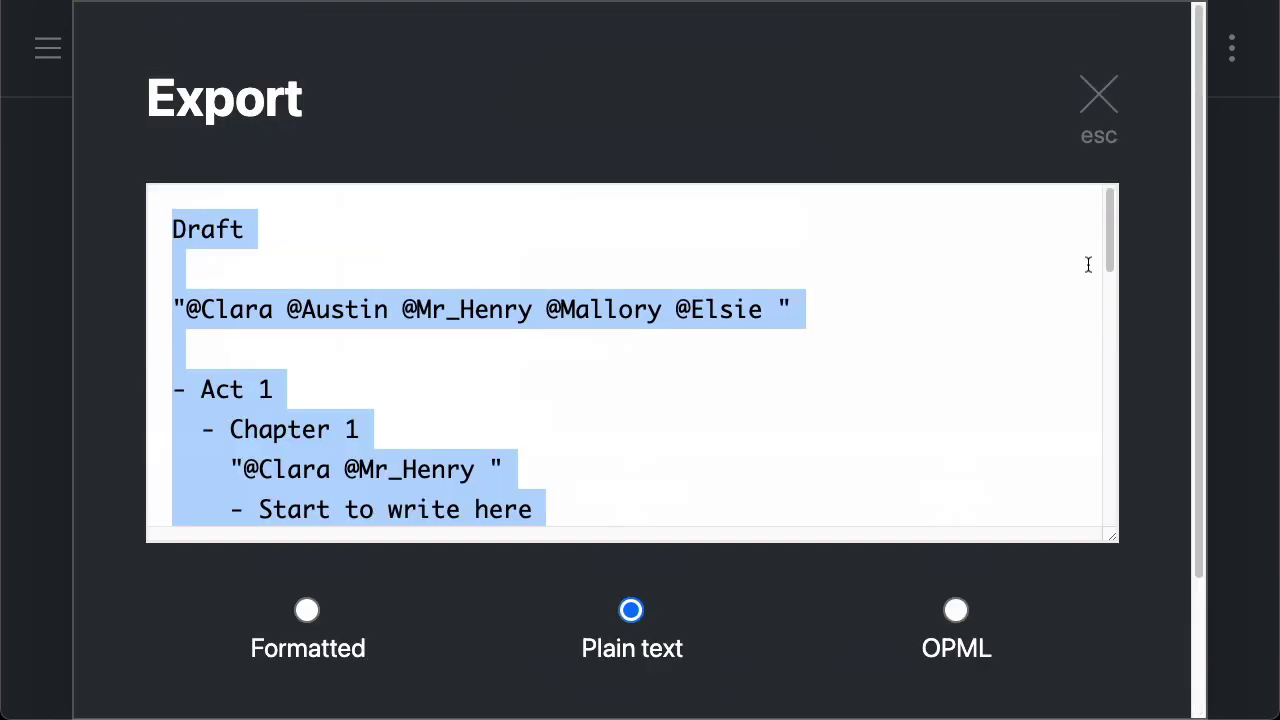
left_click(1099, 96)
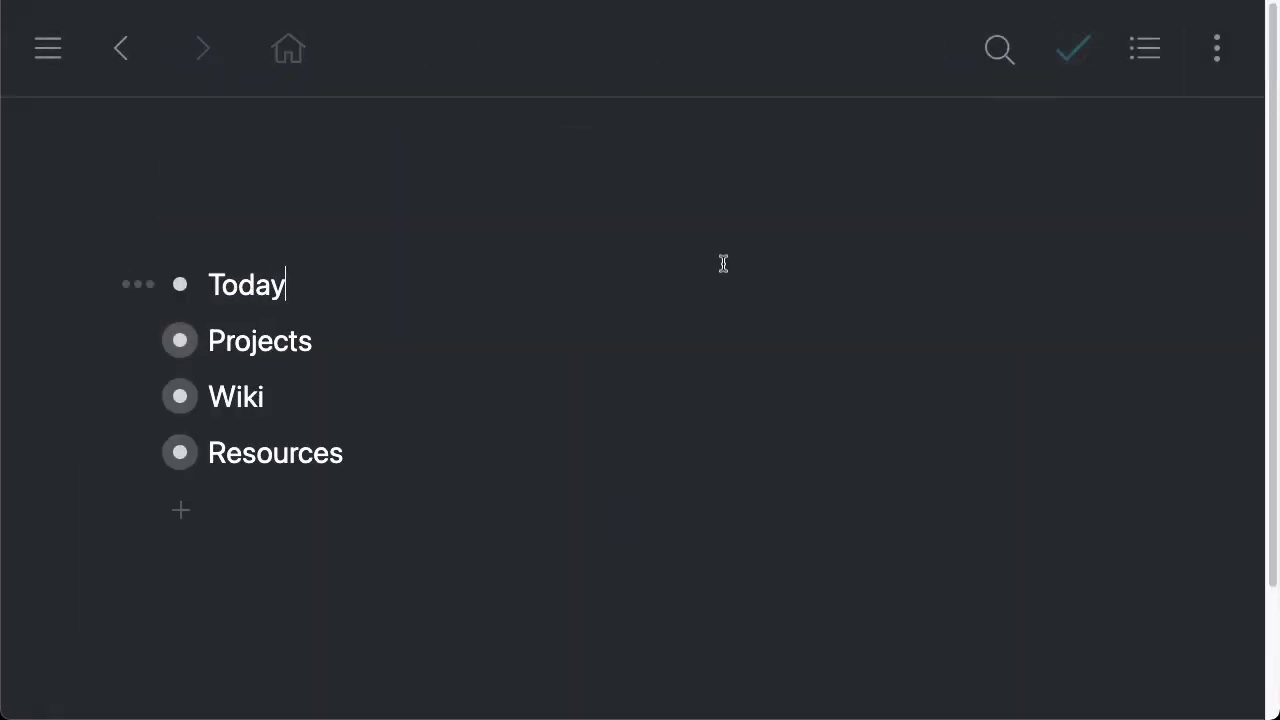